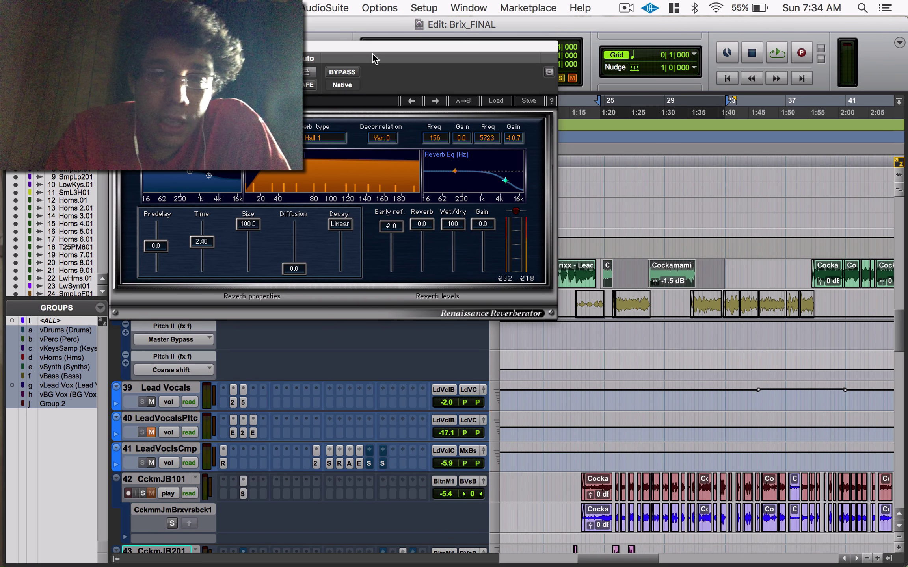
left_click_drag(378, 46, 314, 18)
left_click(314, 15)
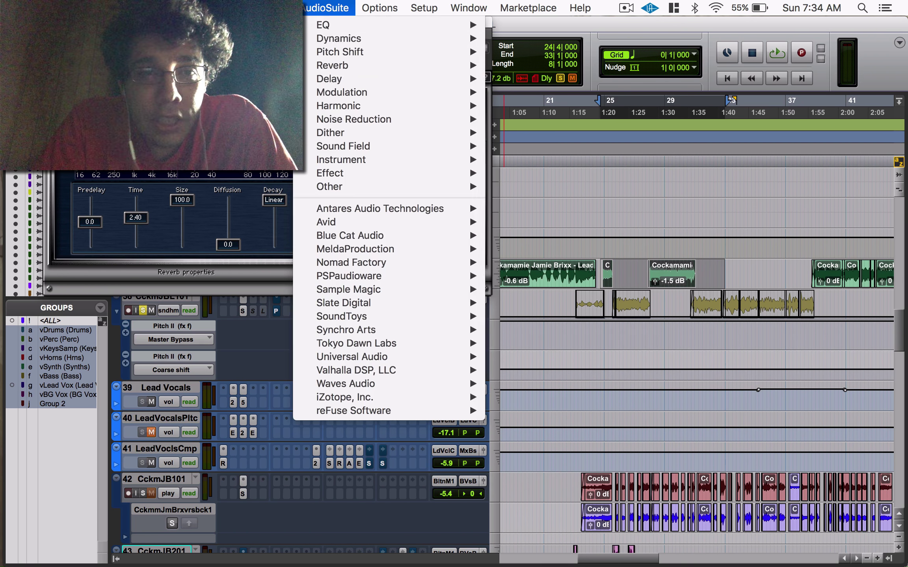
left_click(314, 15)
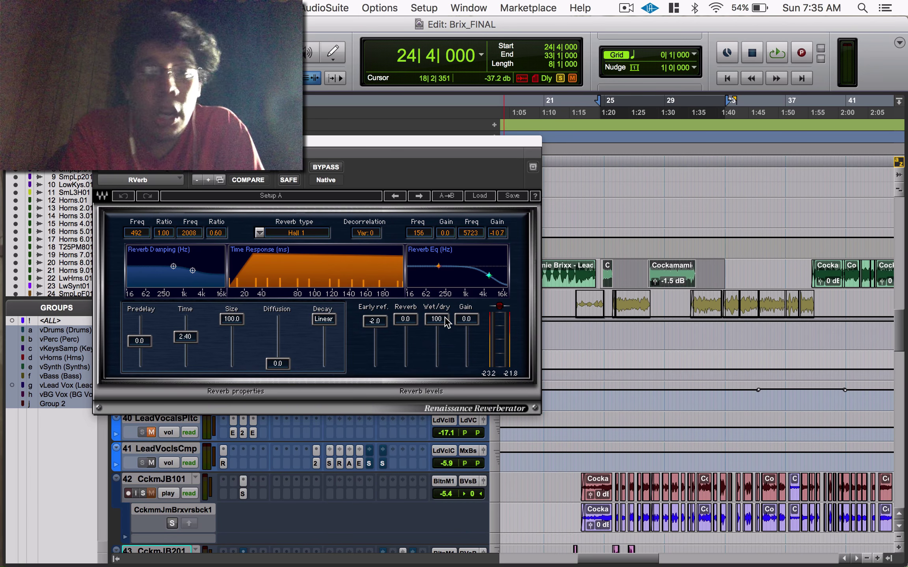
Examine the vocal tracks' inserts and sends, the EMT aux track, and the reverb's Wet/dry control, keeping the reverb window clear of them
left_click_drag(447, 143, 738, 103)
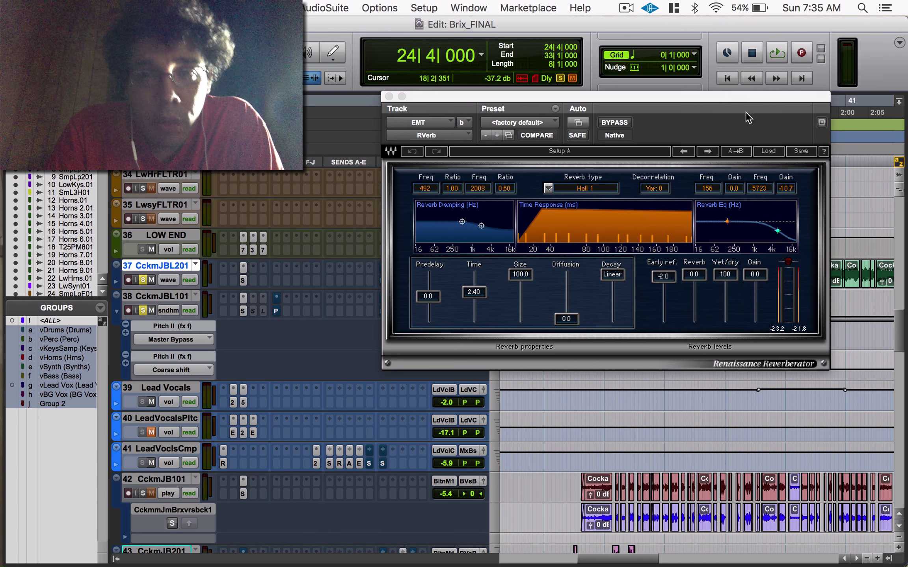
left_click_drag(517, 98, 623, 101)
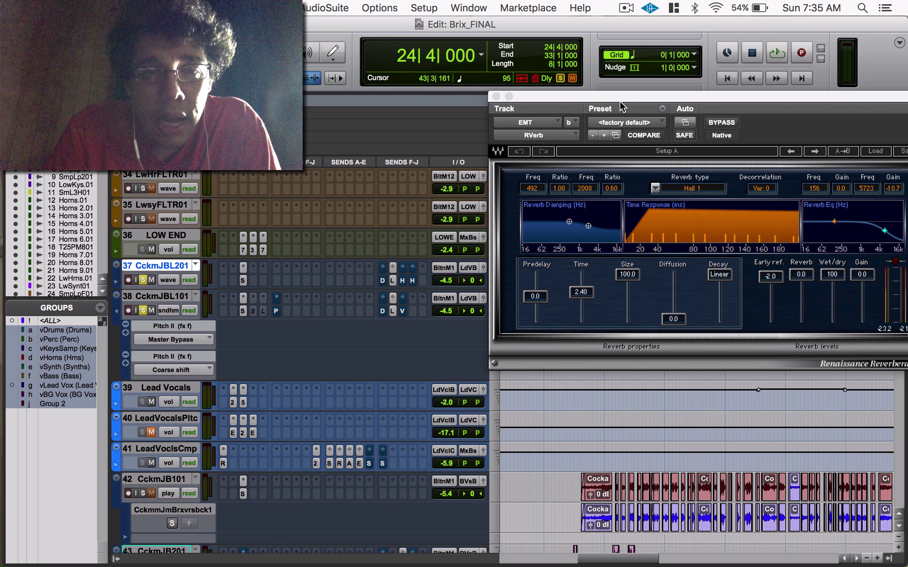
scroll(292, 354, "down", 10)
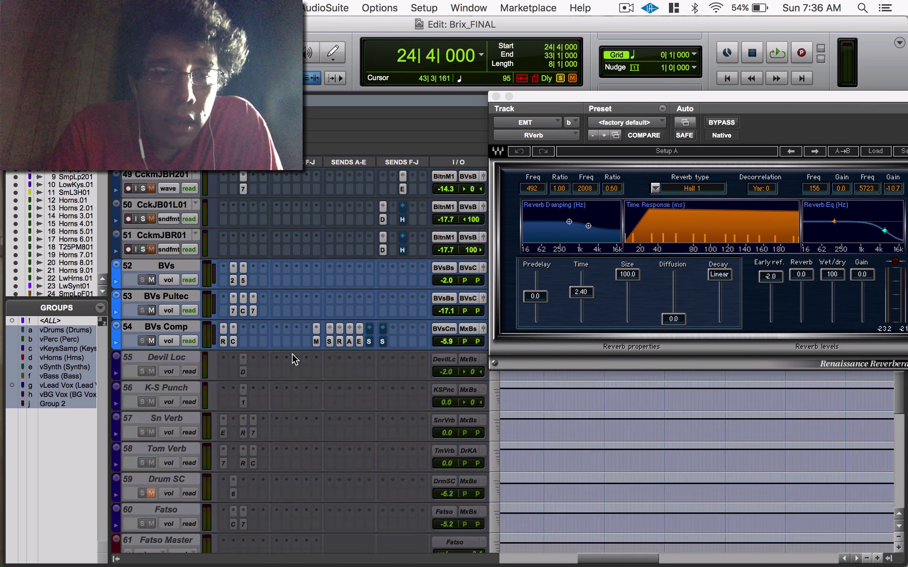
scroll(293, 353, "down", 5)
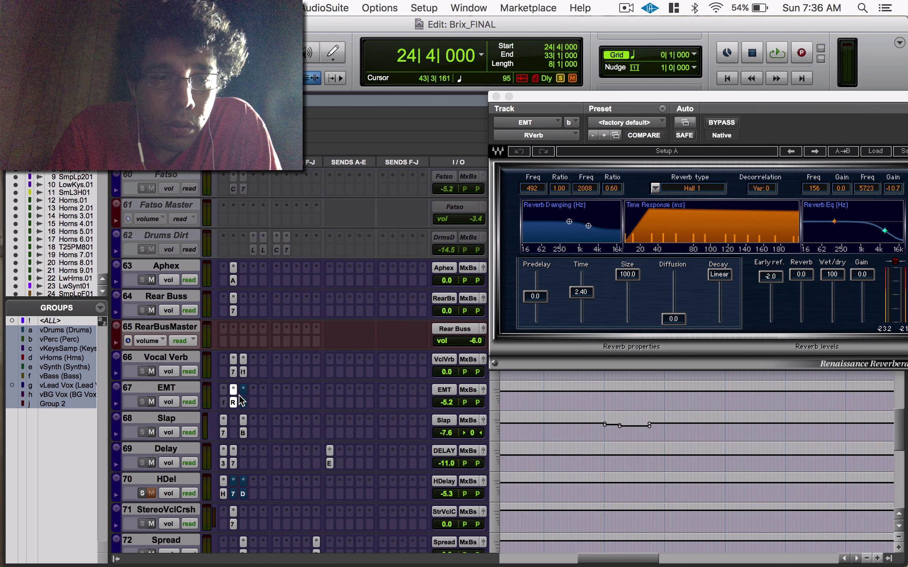
scroll(385, 360, "up", 10)
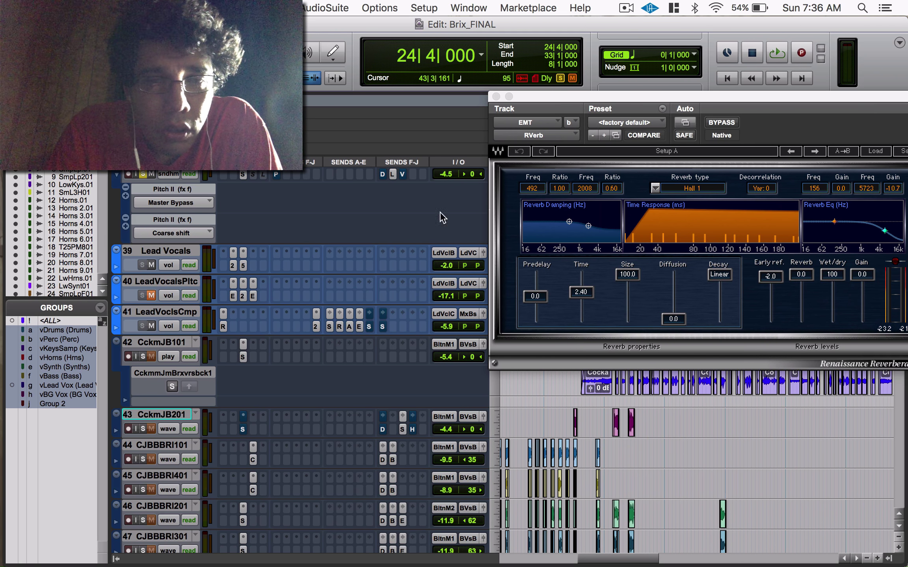
left_click_drag(566, 98, 213, 177)
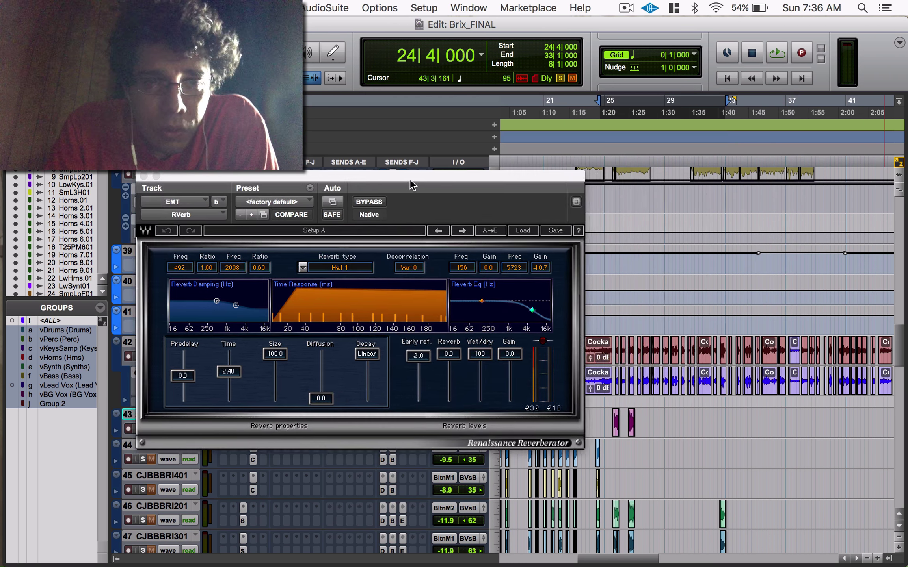
left_click_drag(410, 182, 524, 188)
left_click_drag(325, 175, 425, 163)
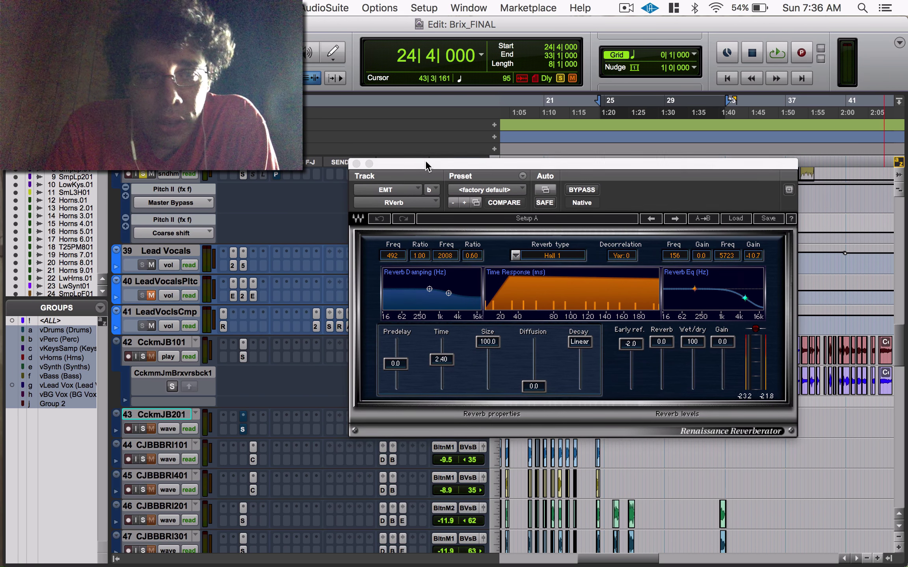
left_click_drag(515, 166, 350, 228)
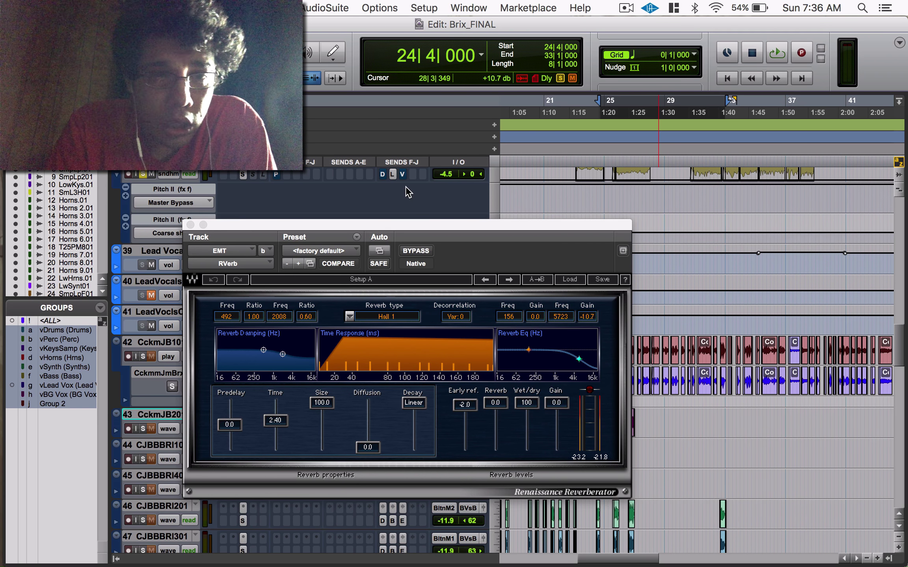
scroll(407, 192, "up", 3)
scroll(328, 189, "down", 1)
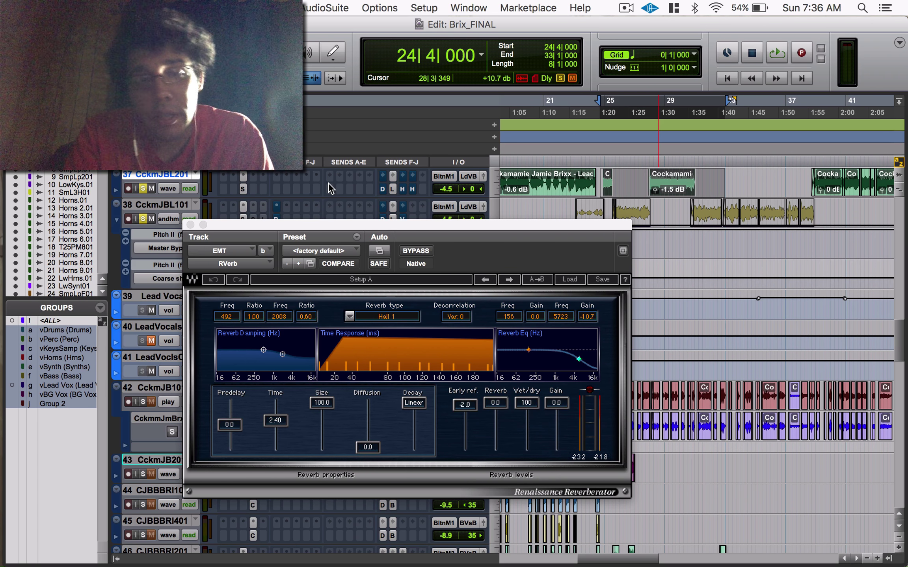
left_click(527, 402)
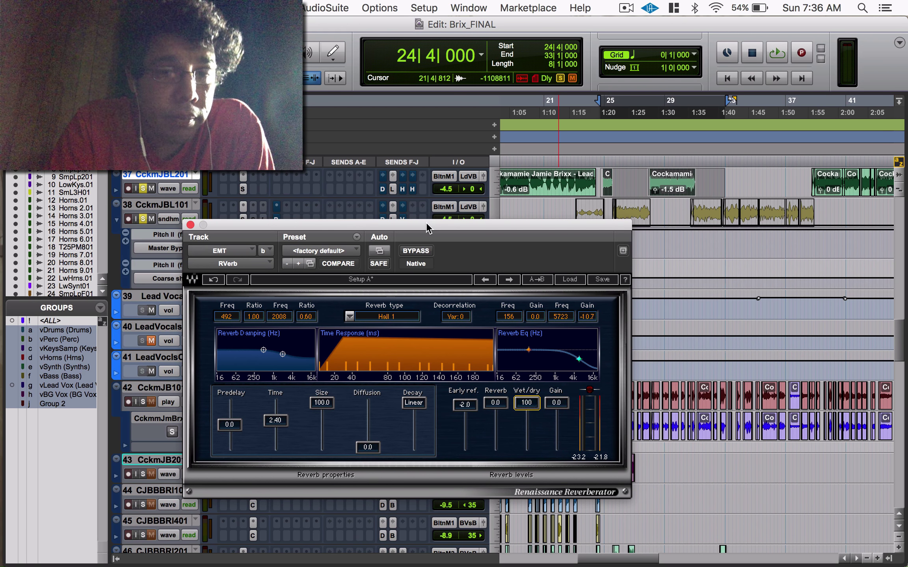
Add a send on the CckmJBL201 track to a new stereo aux input track named REVERB
left_click_drag(430, 229, 577, 244)
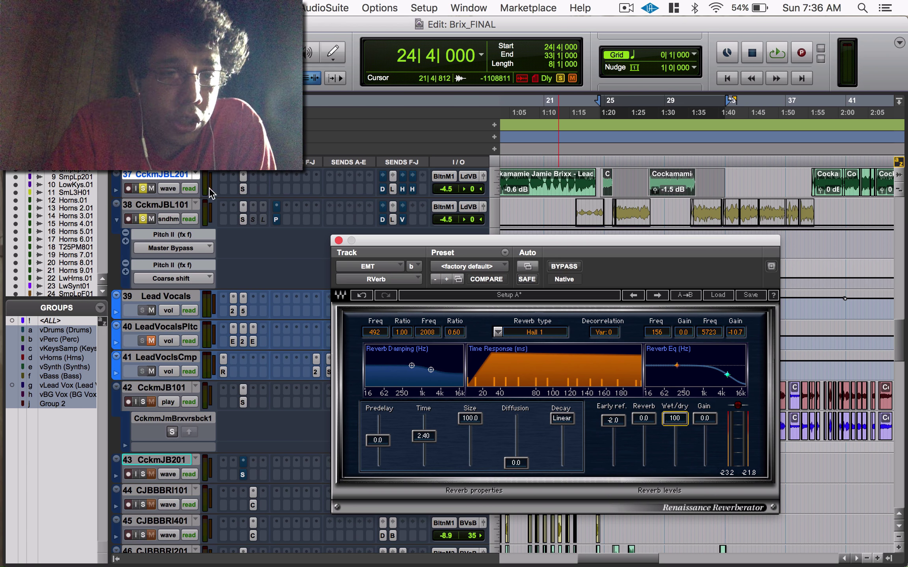
left_click(344, 181)
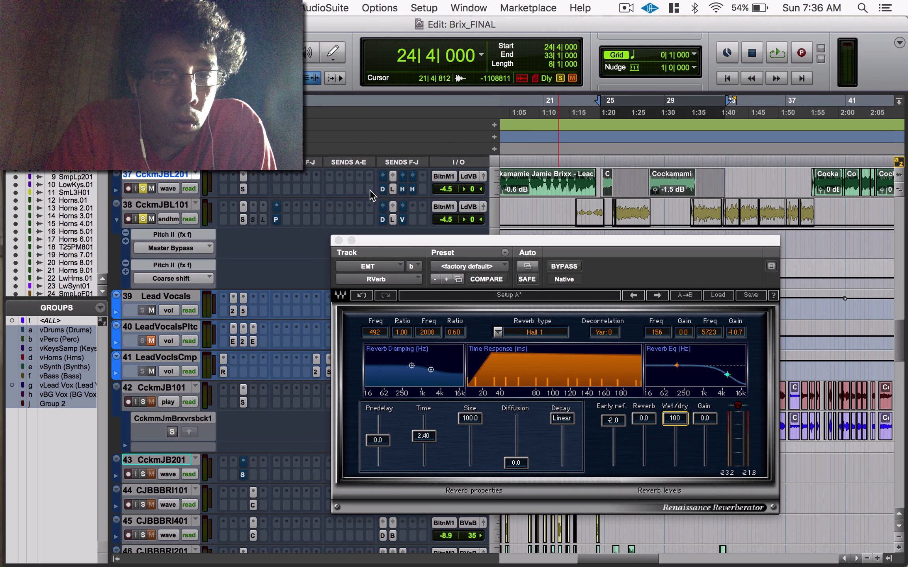
left_click_drag(381, 241, 365, 268)
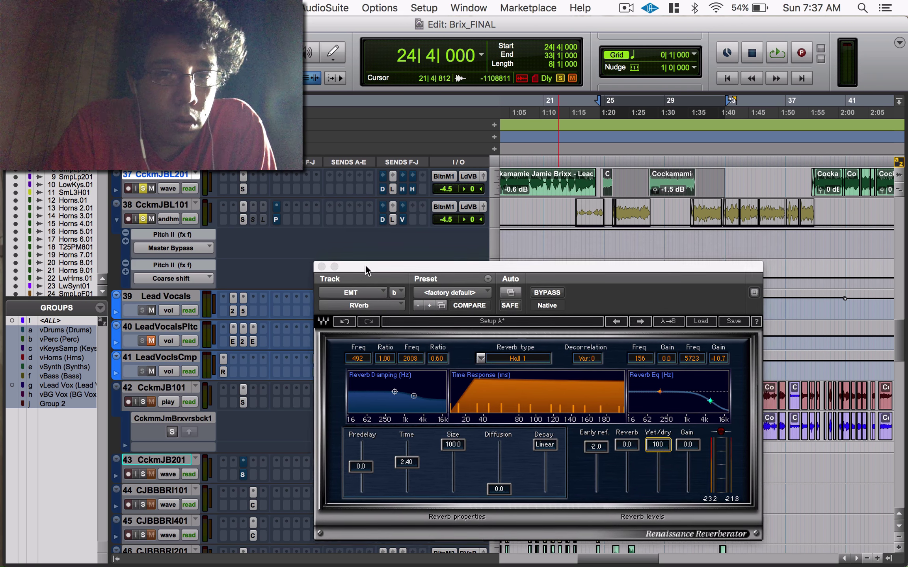
left_click(329, 178)
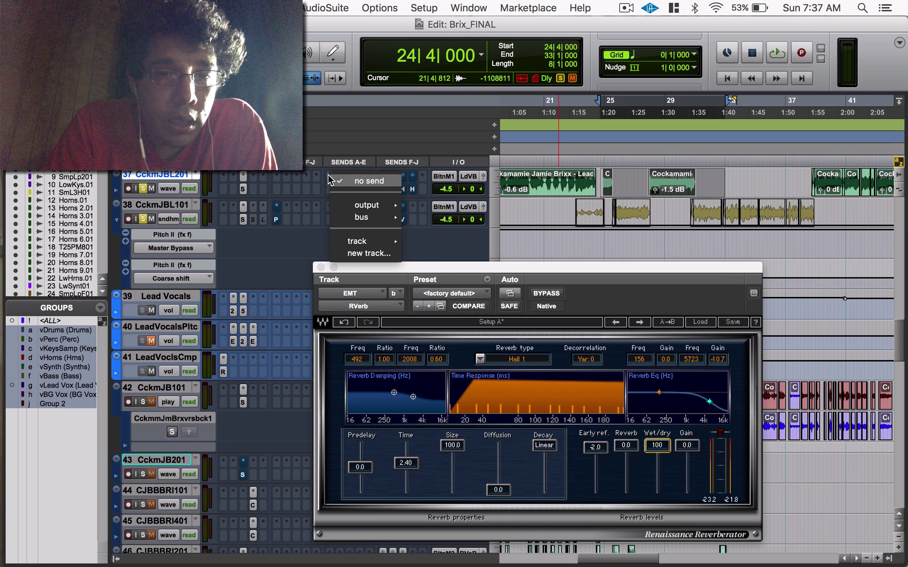
left_click(369, 254)
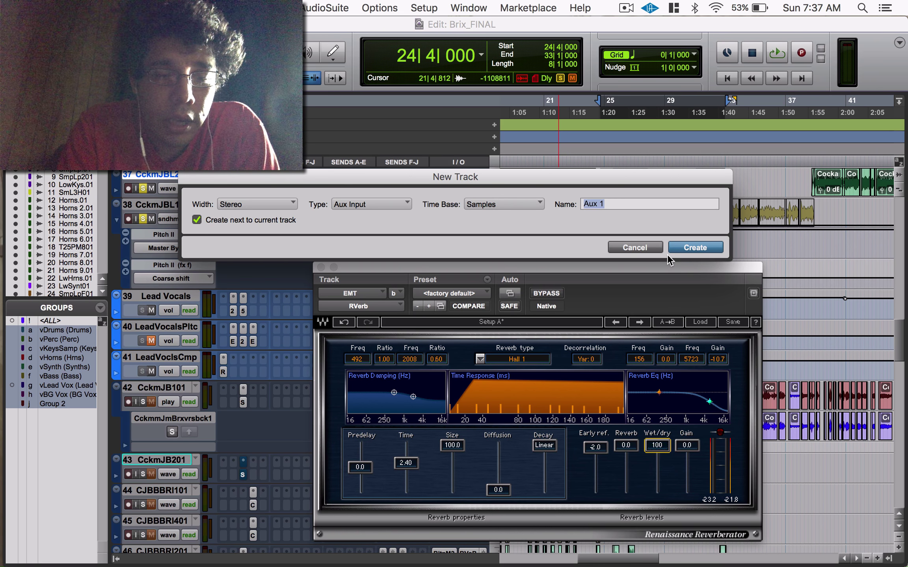
type("REVERB")
key("Return")
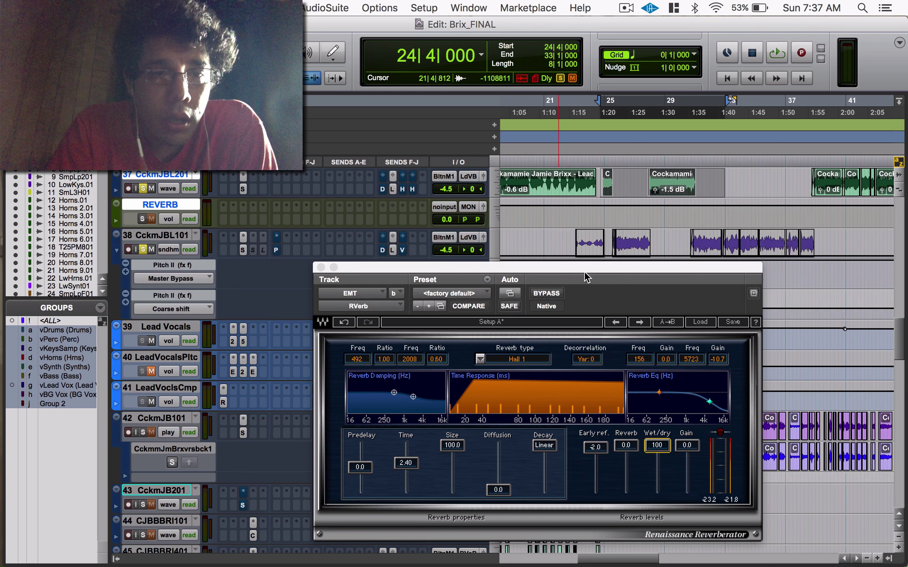
Insert the stereo multichannel RVerb reverb plug-in in the first insert slot of the REVERB aux track
left_click(151, 219)
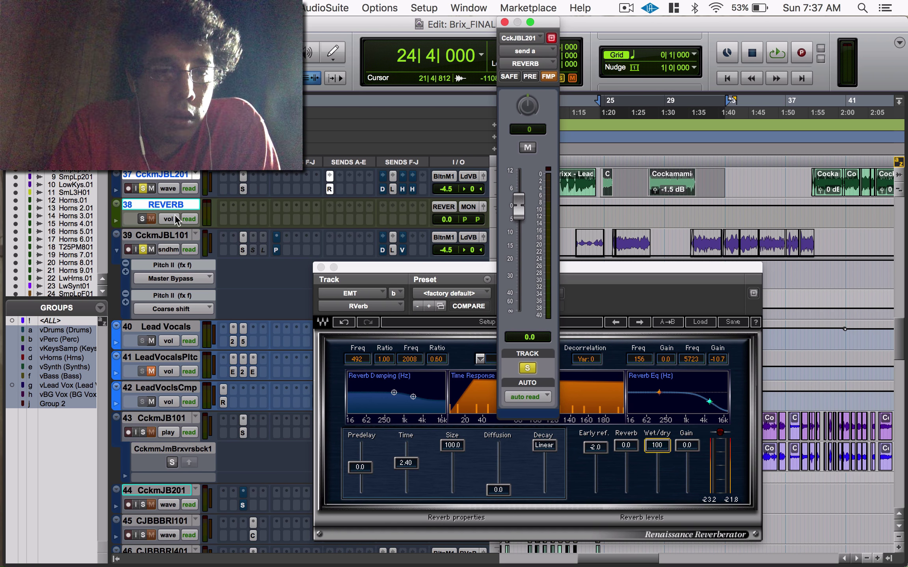
left_click(225, 207)
mouse_move(284, 235)
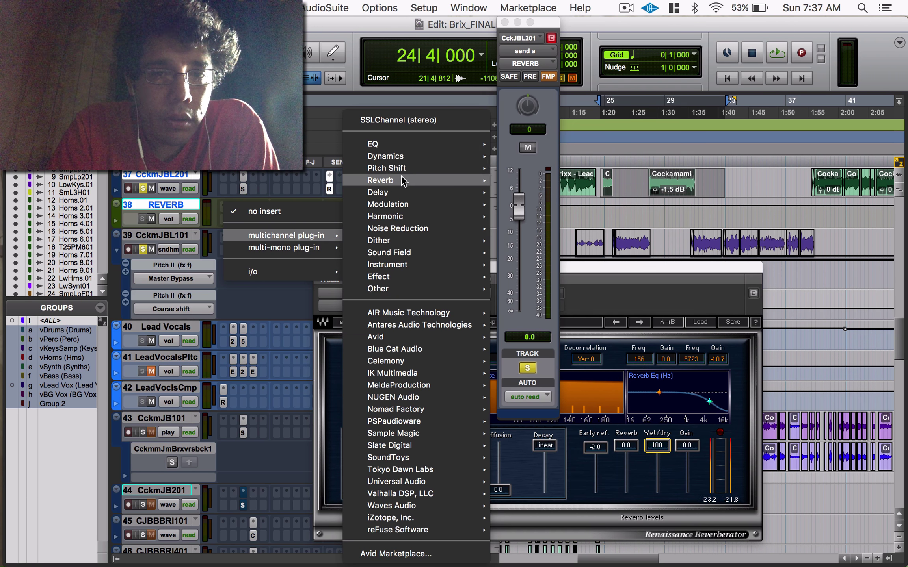
mouse_move(408, 180)
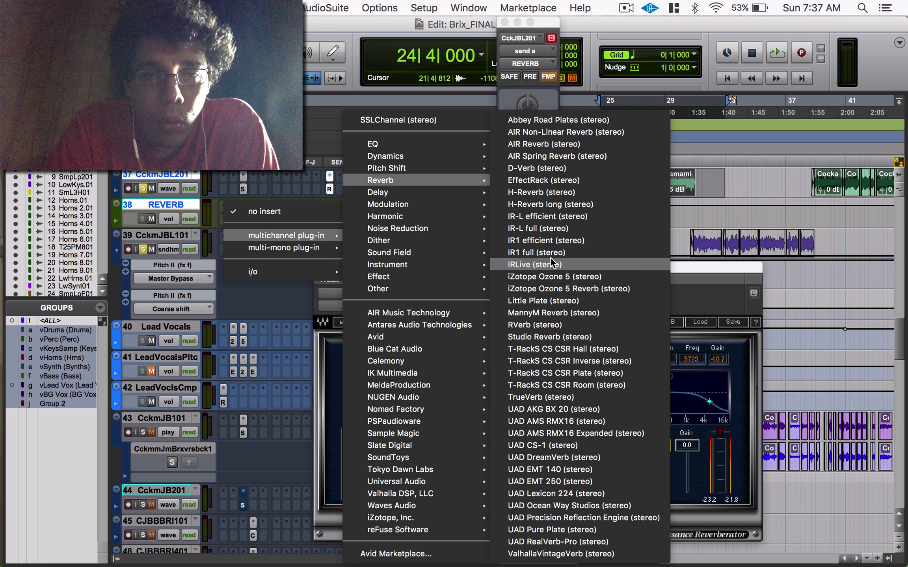
left_click(553, 325)
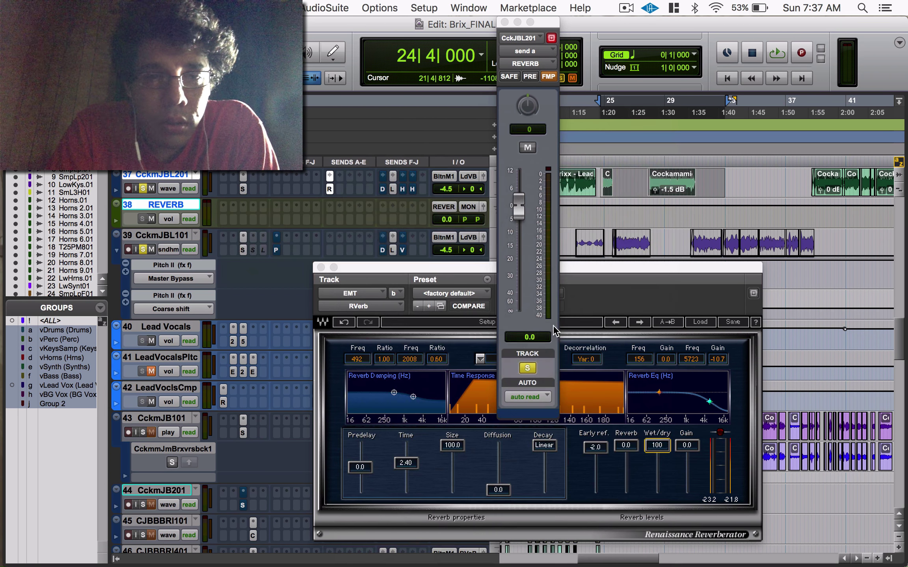
left_click_drag(438, 124, 448, 222)
Review and close the CckmJBL201 send fader, and set Wet/dry to 100 in the REVERB track's RVerb
left_click(543, 30)
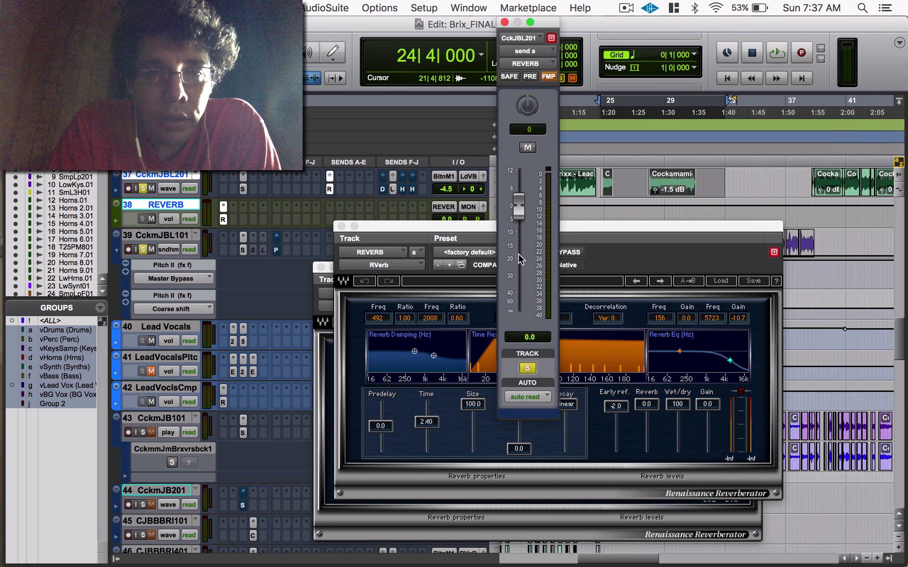
left_click_drag(519, 213, 521, 218)
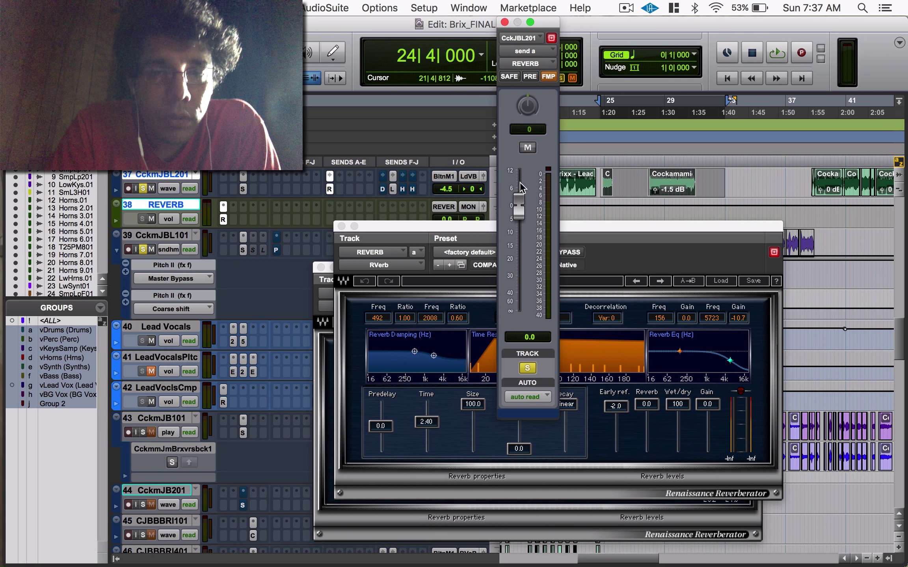
left_click(505, 22)
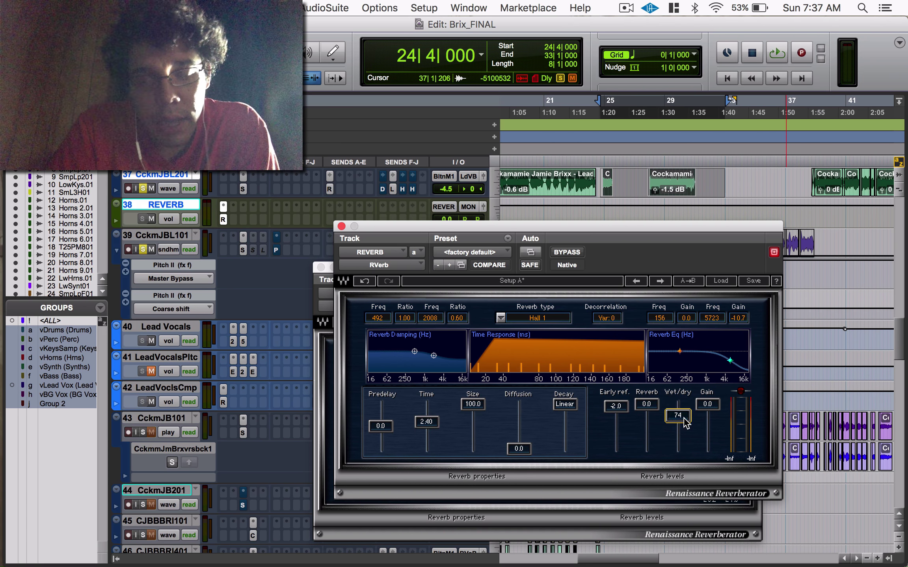
left_click_drag(678, 415, 678, 398)
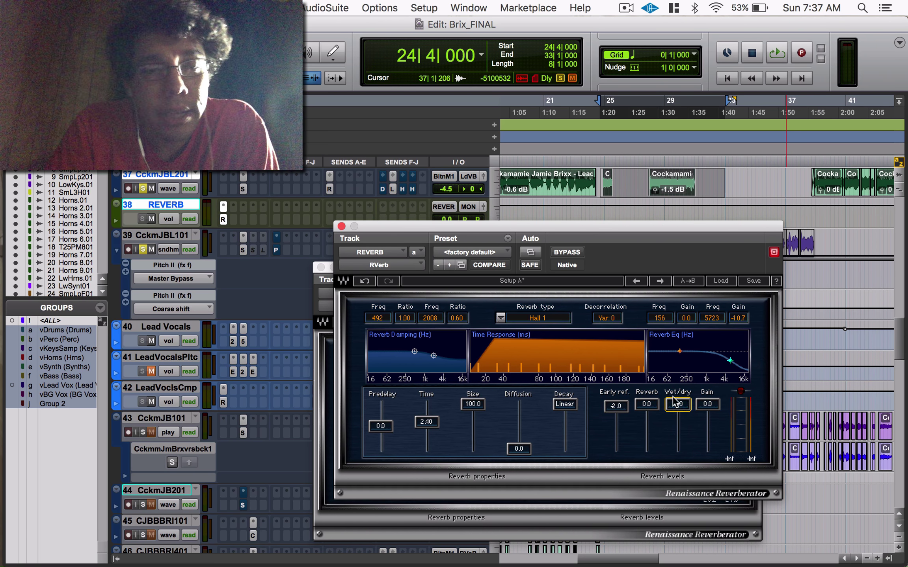
Remove the RVerb insert from the REVERB track and the REVERB send from the CckmJBL201 track
left_click(224, 206)
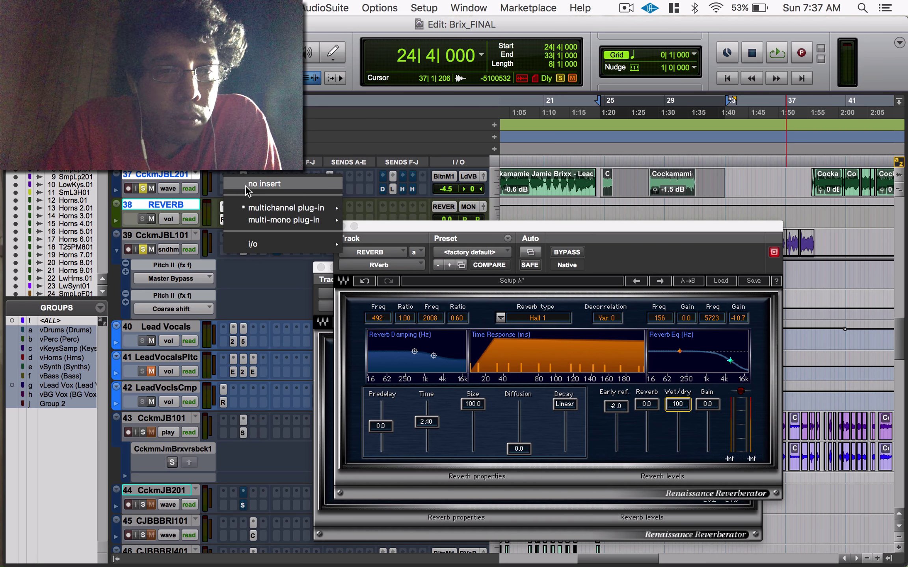
left_click(245, 185)
left_click(329, 176)
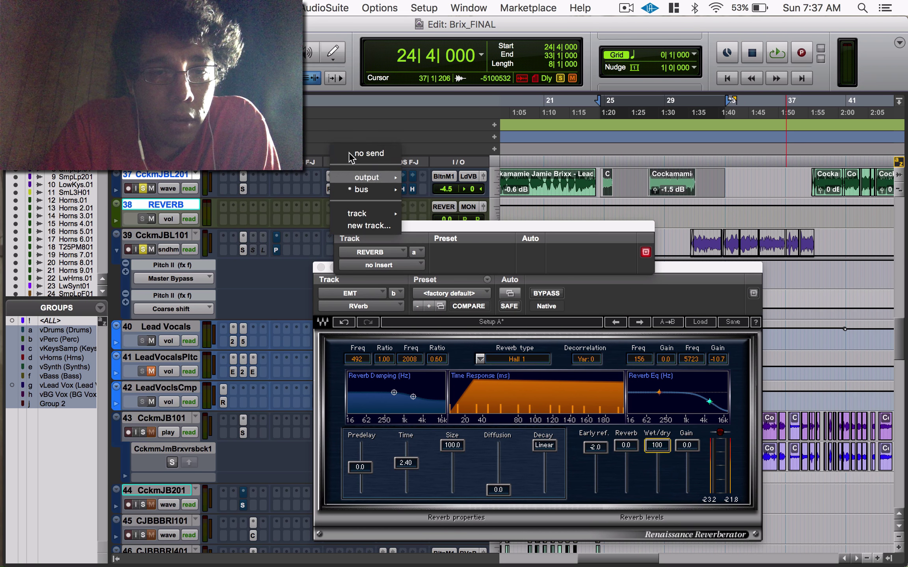
key("Escape")
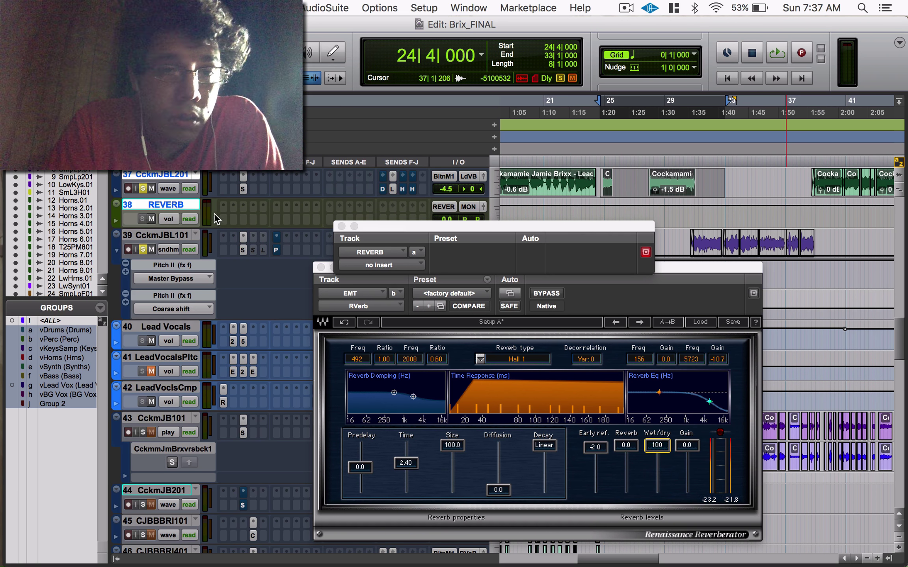
Insert the mono/stereo RVerb plug-in directly on the CckmJBL201 track and try its Wet/dry control
left_click(254, 175)
key("Escape")
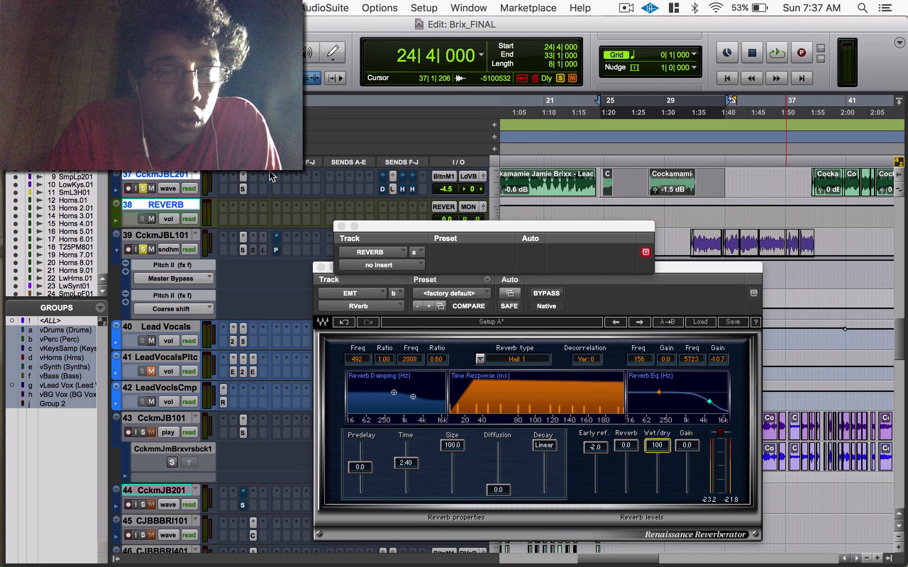
left_click(254, 176)
mouse_move(301, 205)
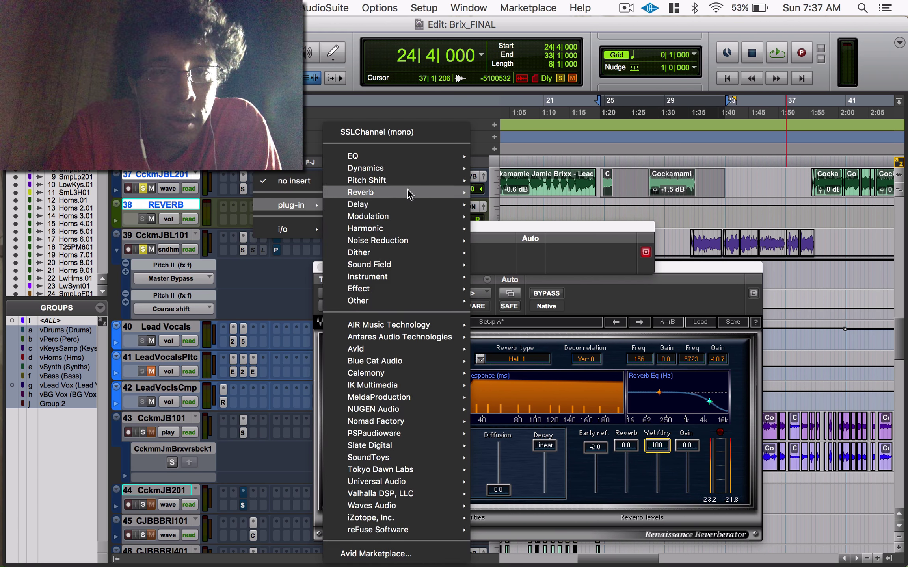
mouse_move(406, 192)
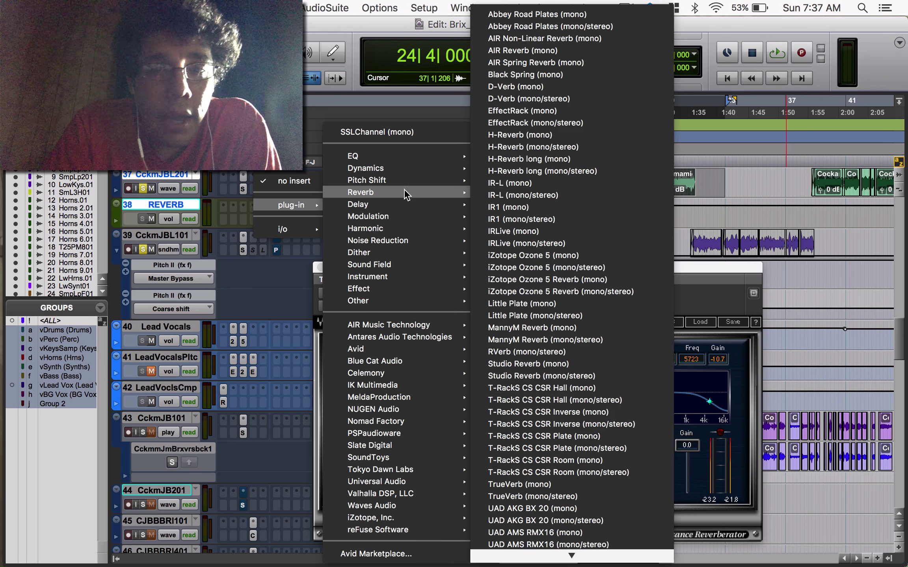
left_click(550, 353)
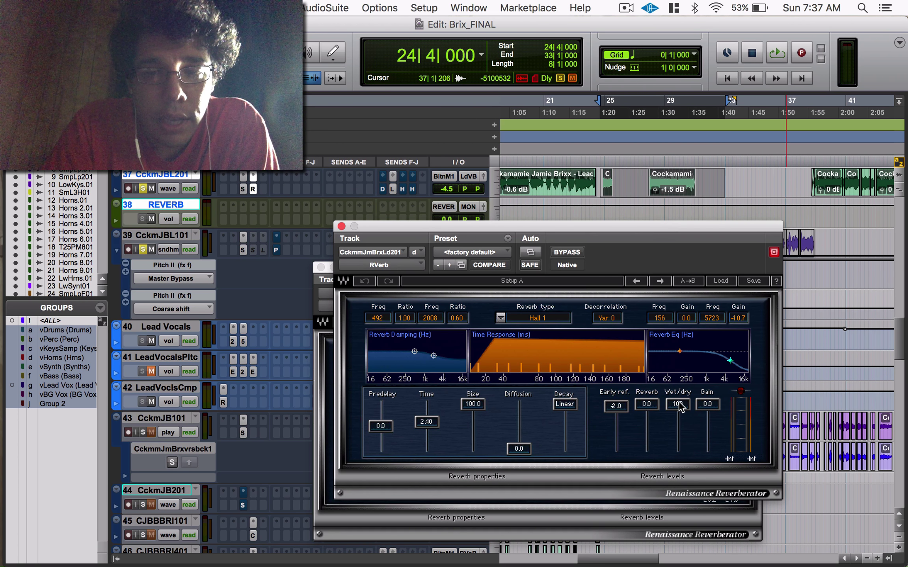
mouse_move(678, 404)
left_mouse_down()
mouse_move(678, 422)
mouse_move(677, 404)
left_mouse_up()
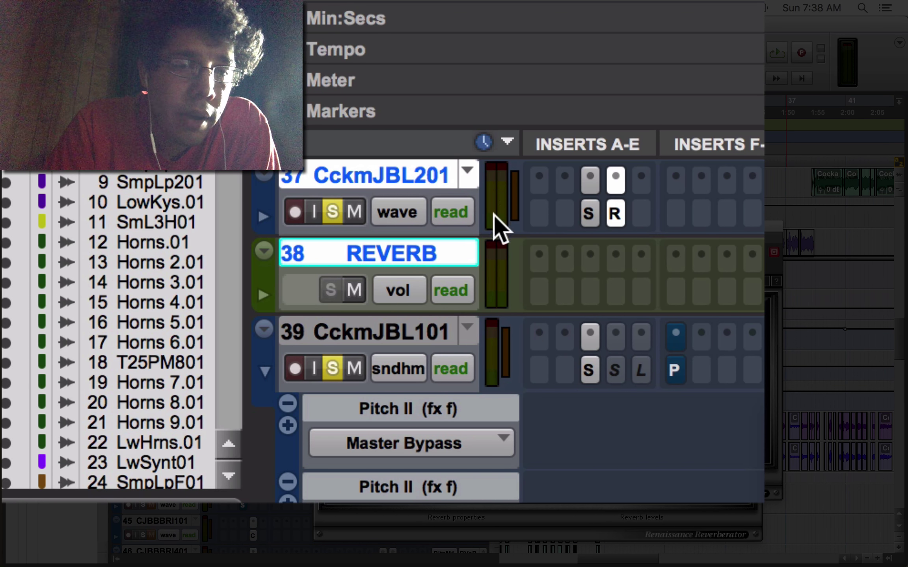
Remove the RVerb insert from the CckmJBL201 track
left_click(615, 180)
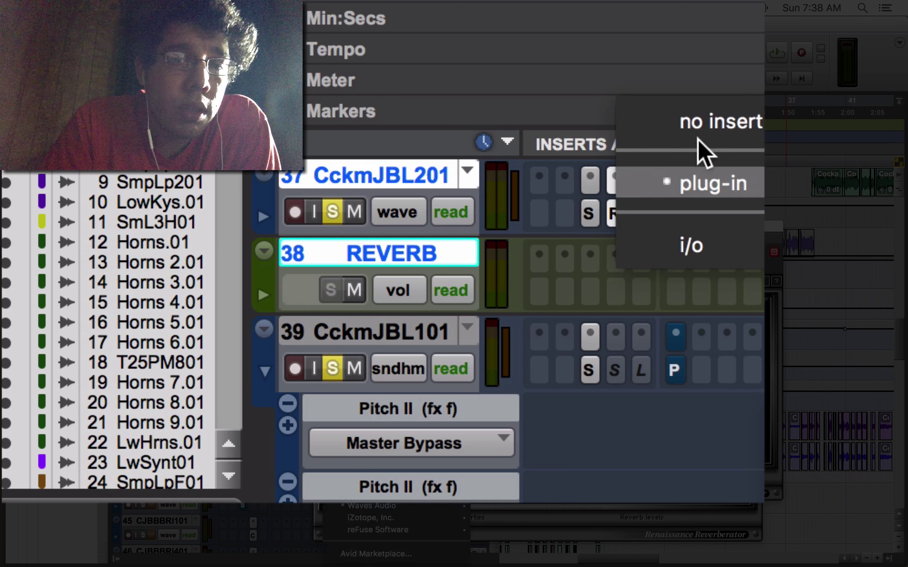
left_click(705, 121)
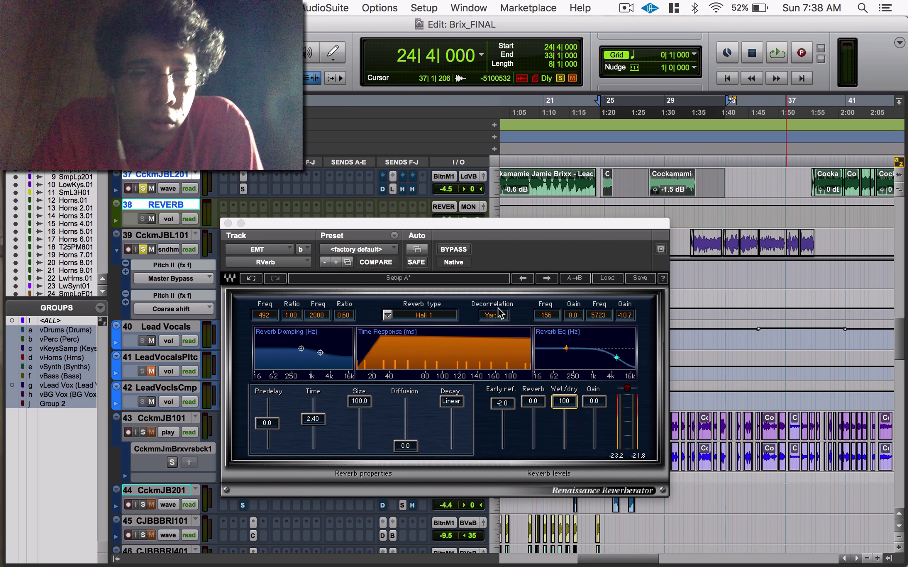
Switch the EMT track's RVerb reverb type to Hall 2, look through the available types, and set it back to Hall 1
left_click(428, 318)
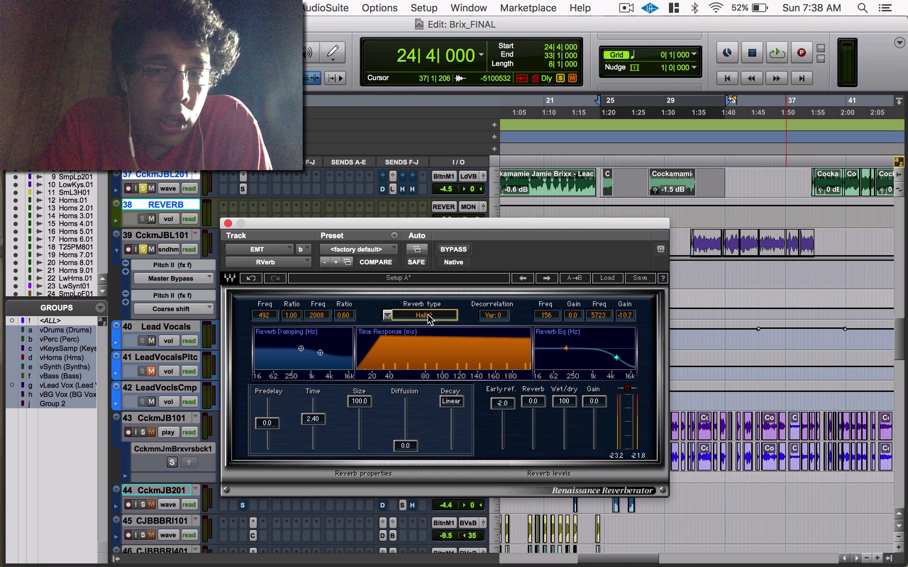
left_click(388, 315)
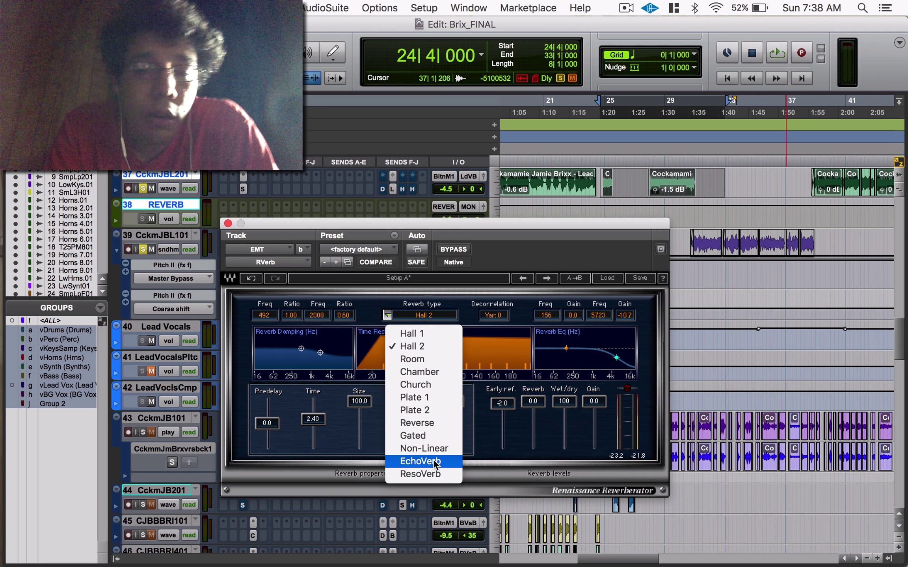
left_click(412, 334)
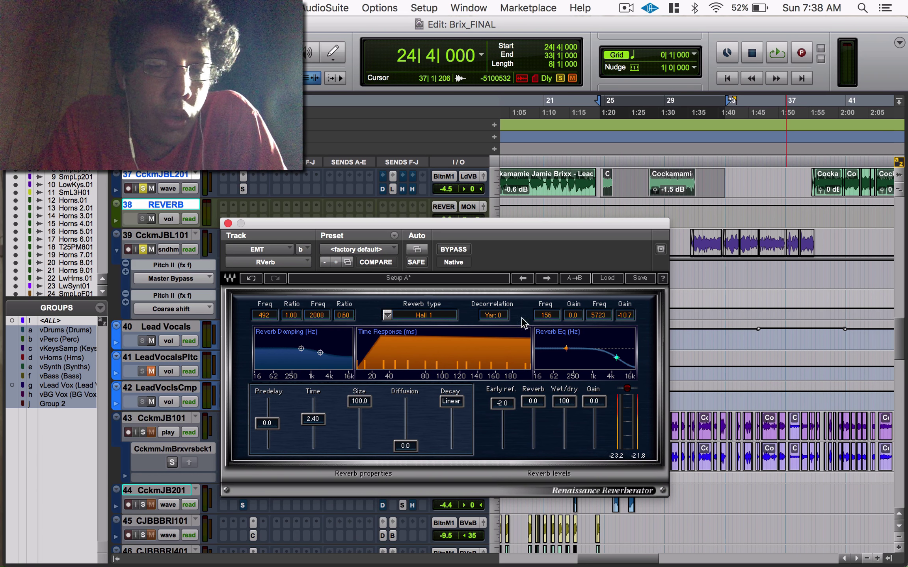
Step the RVerb Decorrelation up to Var: 5 and return it to Var: 0
left_click(502, 318)
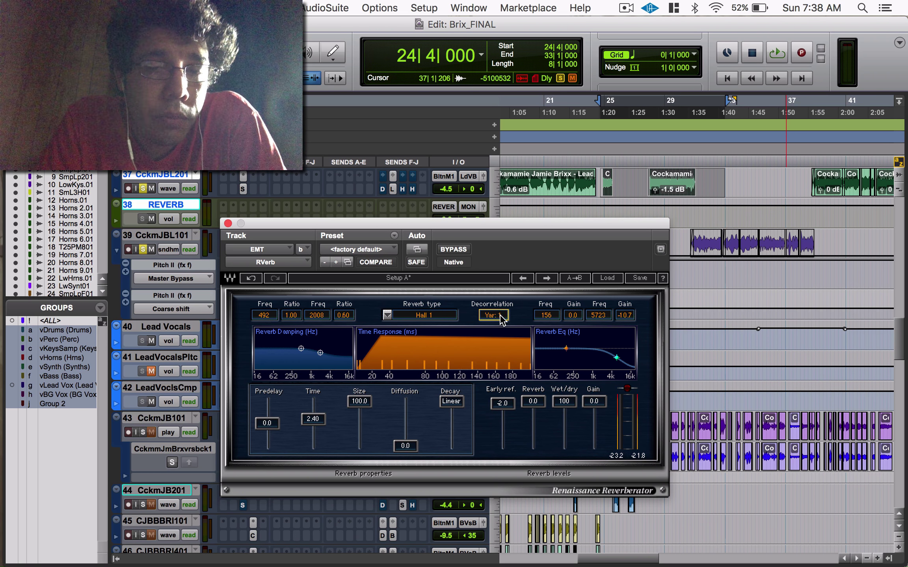
left_click(495, 315)
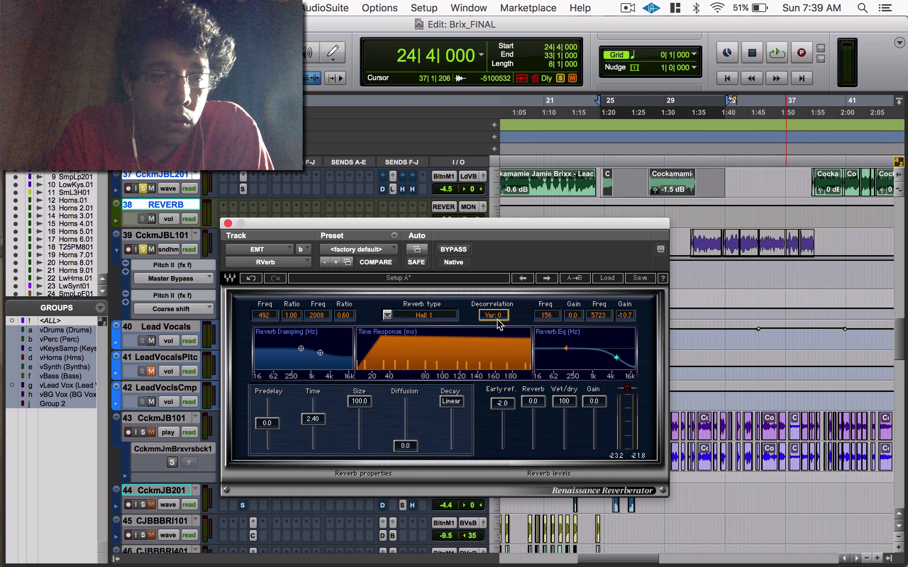
scroll(498, 321, "up", 4)
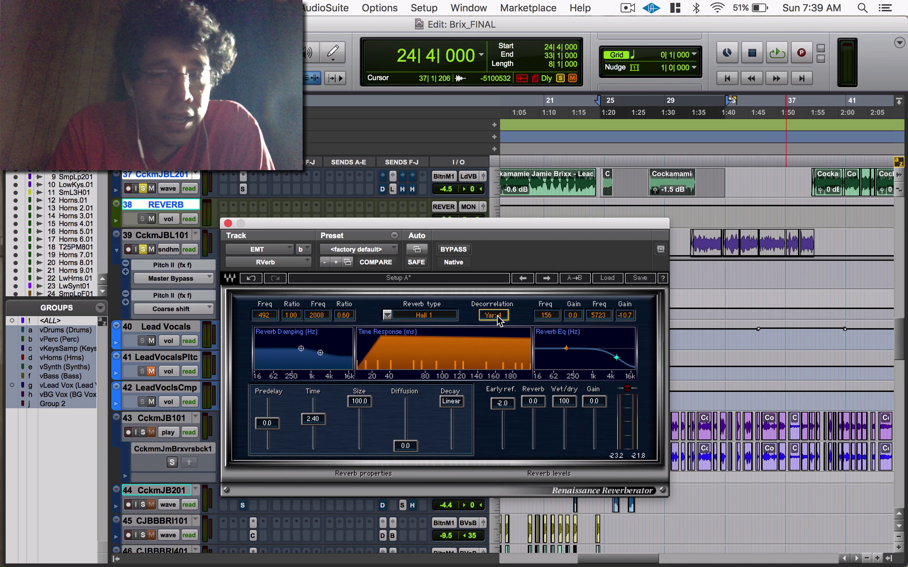
scroll(500, 321, "up", 2)
scroll(499, 321, "up", 3)
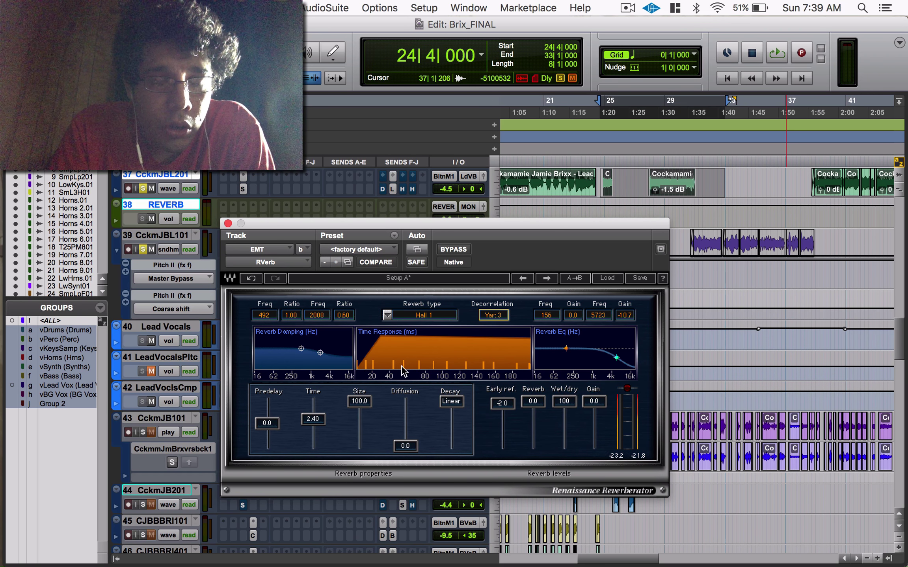
scroll(508, 319, "up", 1)
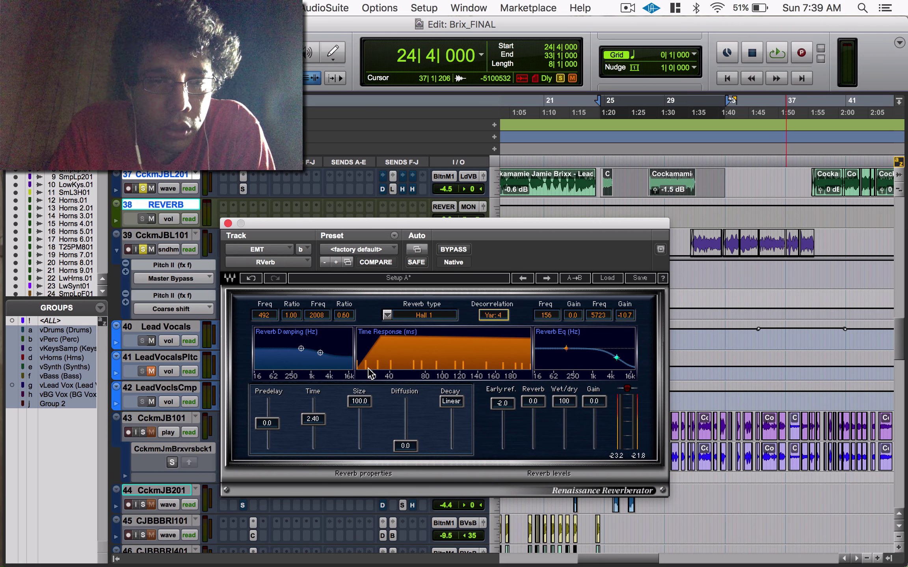
scroll(514, 313, "up", 1)
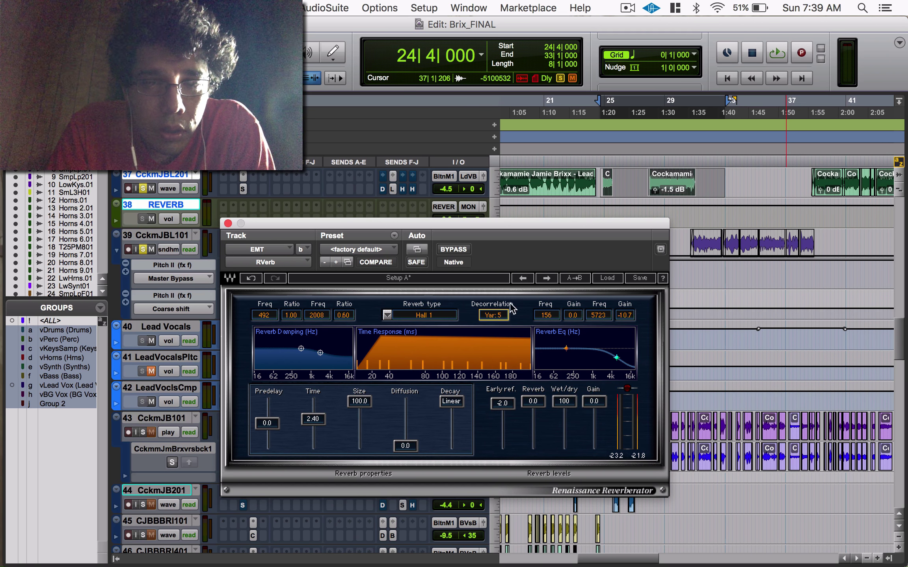
scroll(502, 317, "down", 5)
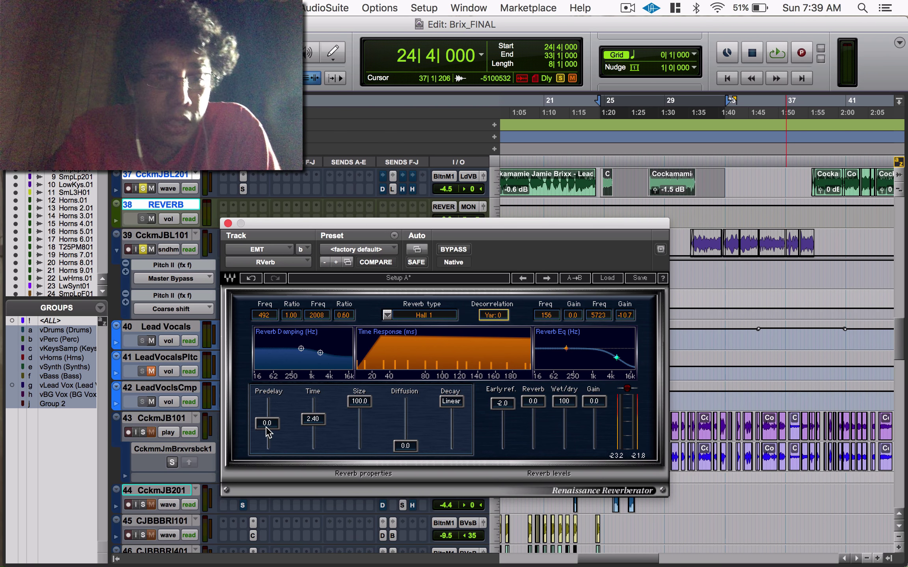
Try the RVerb Predelay at 160.0, 0.0 and -160.0
left_click_drag(266, 427, 267, 401)
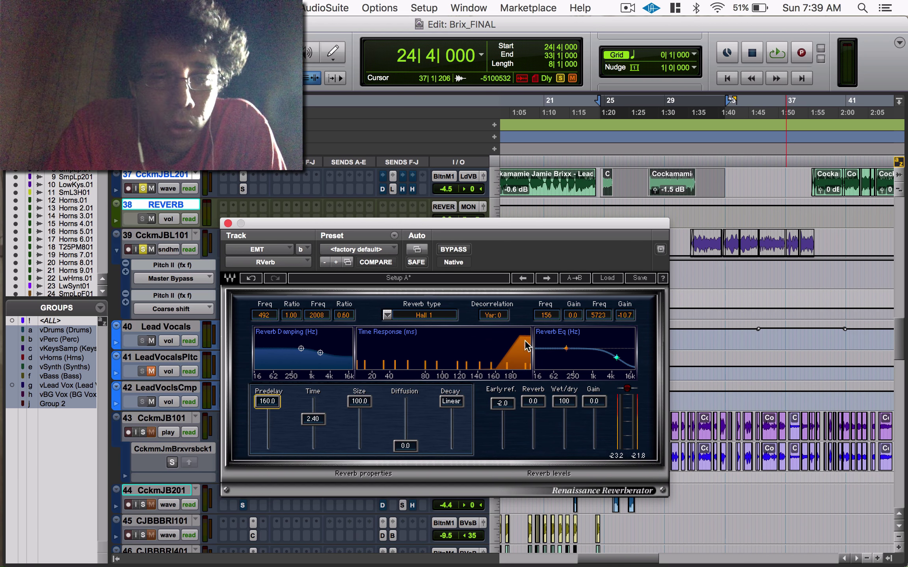
left_click_drag(275, 401, 276, 422)
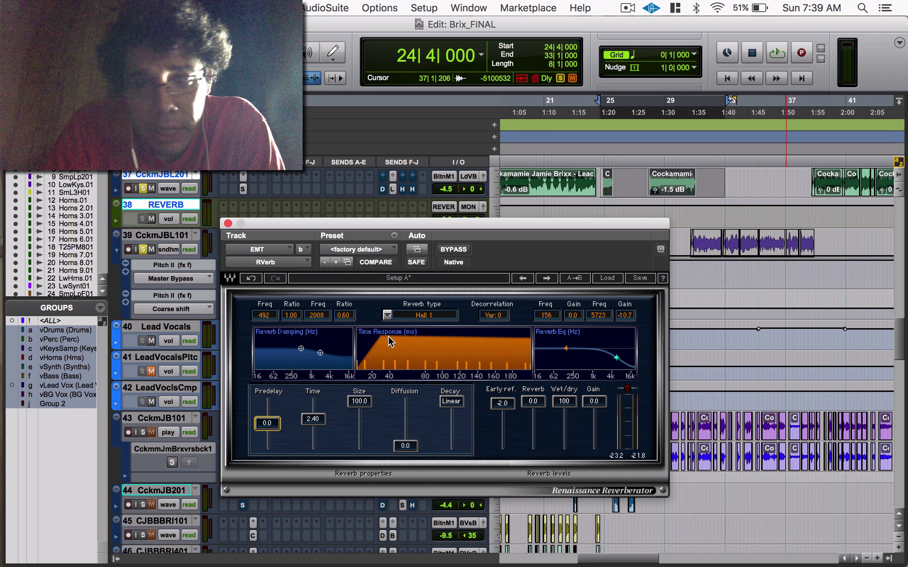
mouse_move(267, 426)
left_mouse_down()
mouse_move(267, 401)
mouse_move(268, 427)
left_mouse_up()
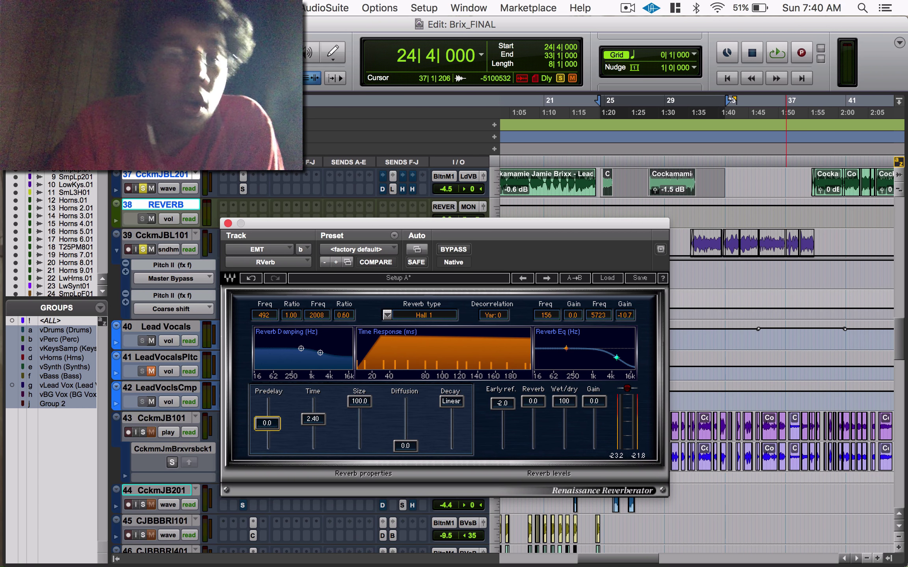
left_click_drag(267, 424, 267, 401)
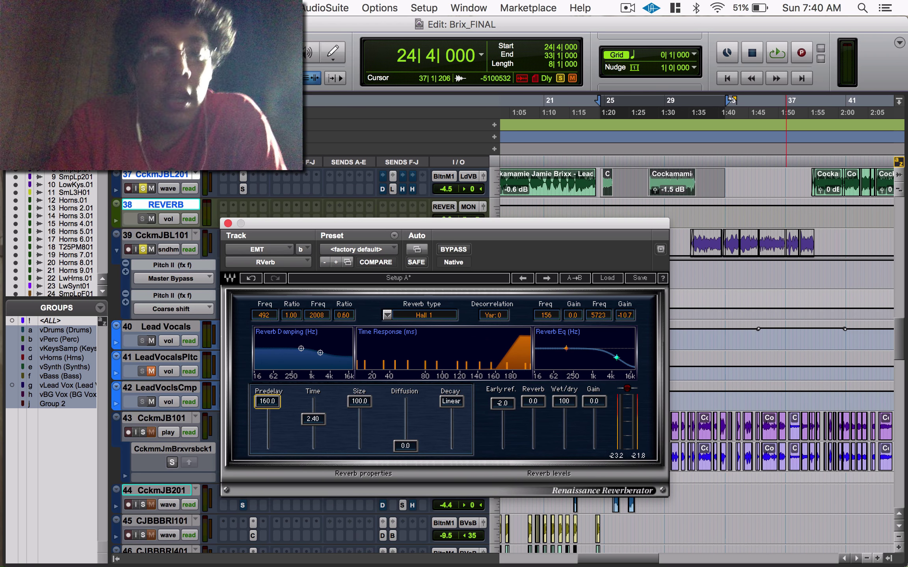
left_click_drag(267, 401, 267, 445)
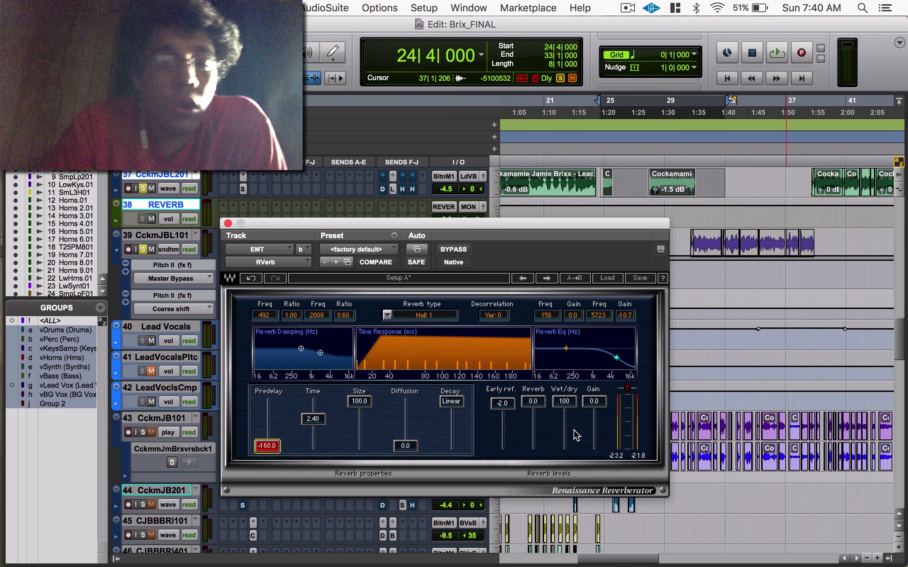
Set the RVerb Wet/dry to 56 and the Predelay to 0.0
left_click_drag(570, 410, 570, 428)
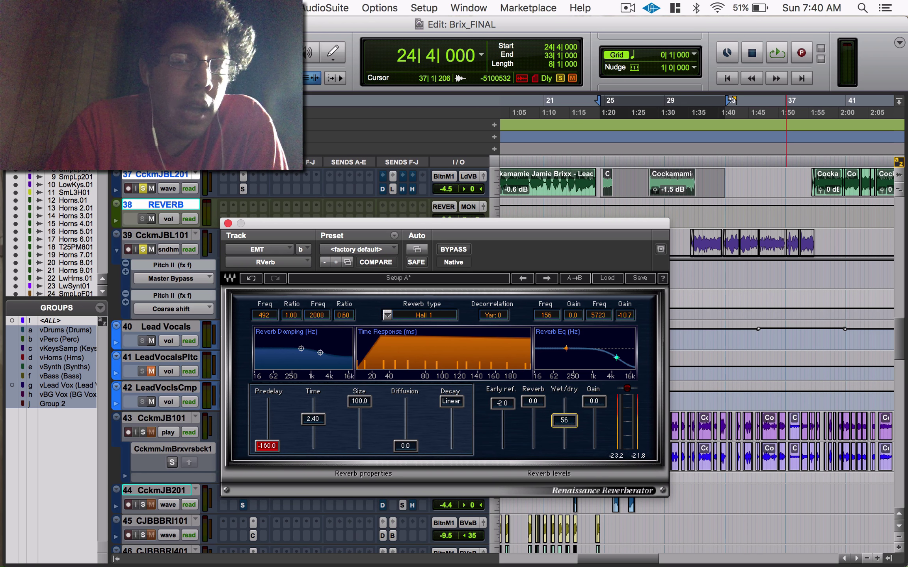
left_click(260, 450)
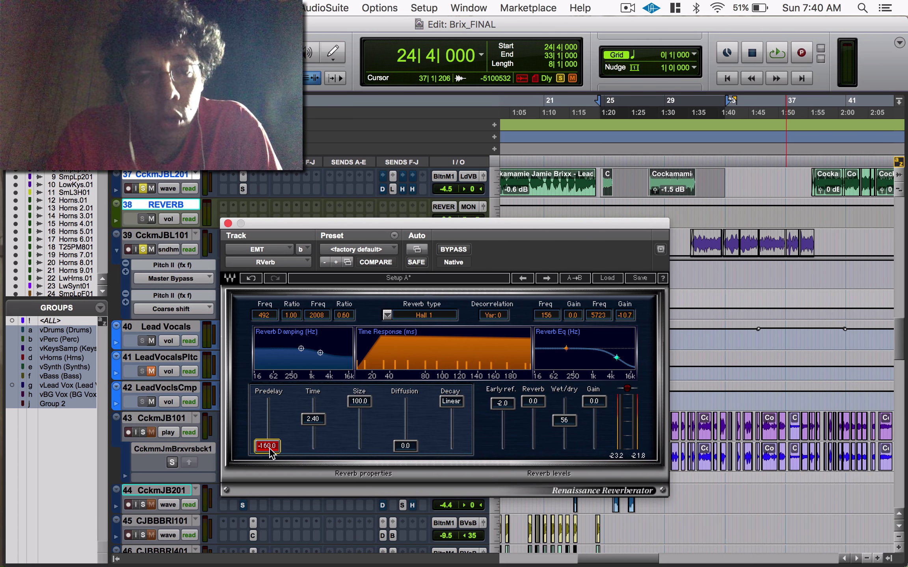
mouse_move(269, 450)
left_mouse_down()
mouse_move(270, 426)
mouse_move(271, 448)
left_mouse_up()
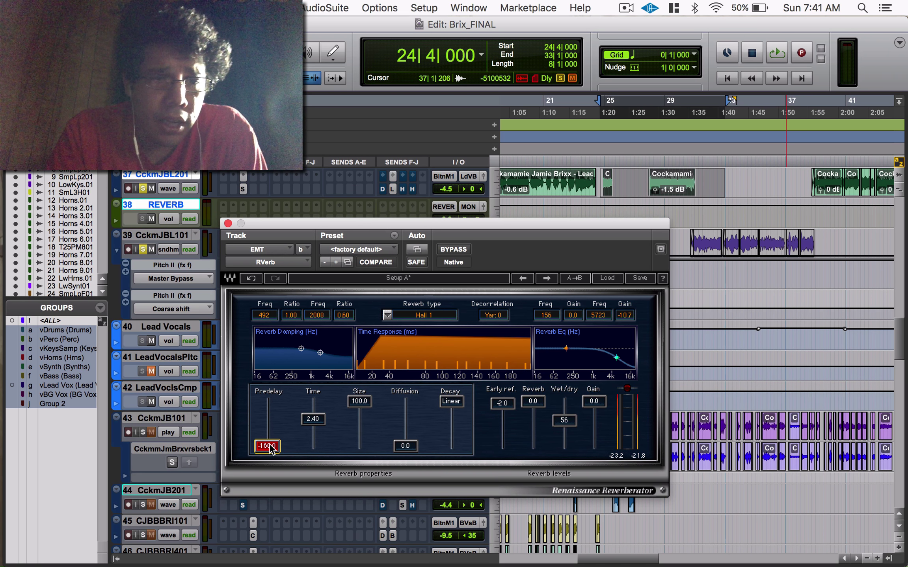
left_click_drag(271, 449, 271, 426)
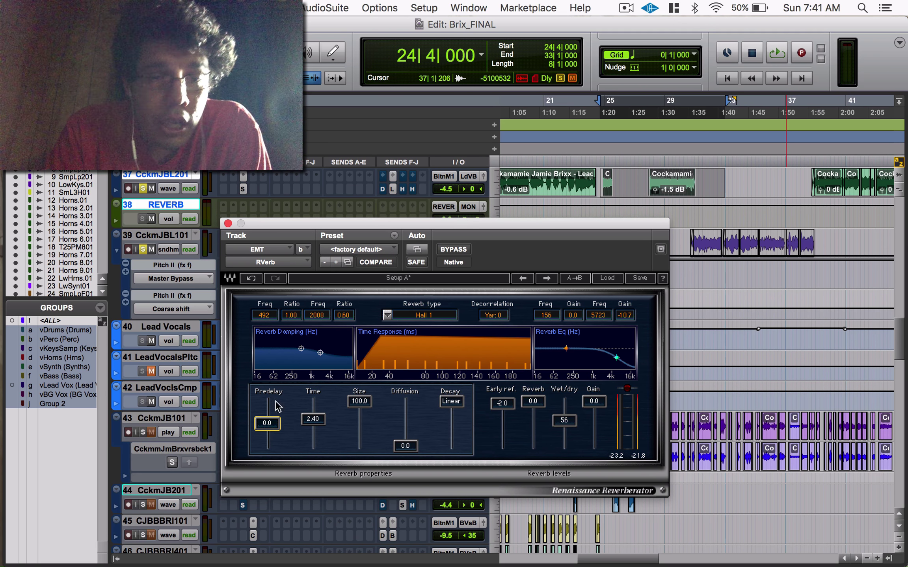
Try the RVerb reverb Time at 20.0 and 0.10, comparing both extremes with 2.40
mouse_move(313, 419)
left_mouse_down()
mouse_move(312, 410)
mouse_move(312, 445)
mouse_move(312, 401)
left_mouse_up()
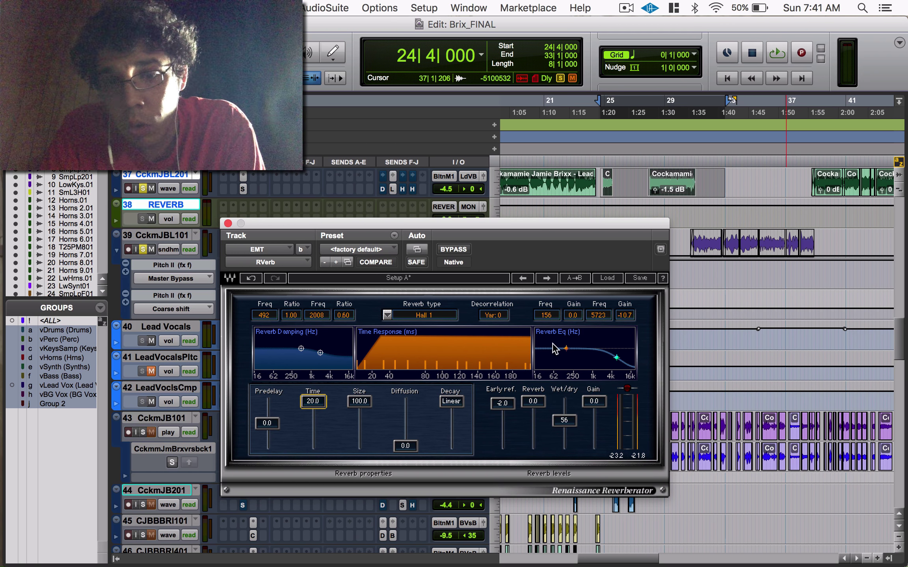
left_click_drag(309, 404, 311, 447)
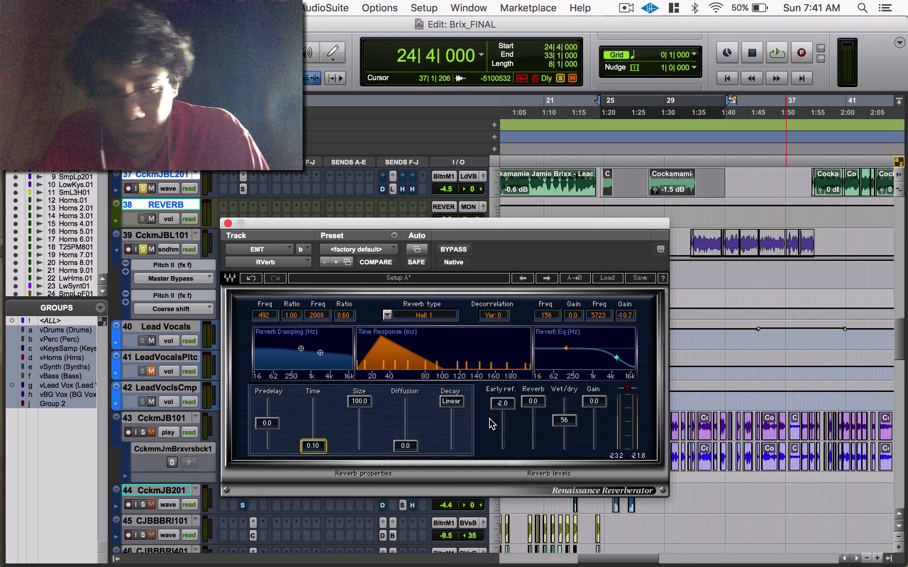
left_click_drag(380, 339, 438, 349)
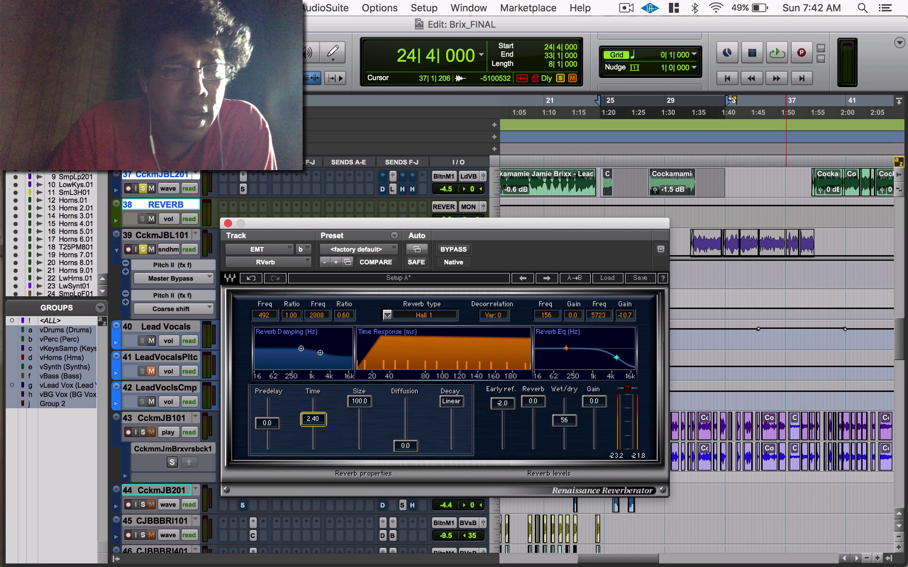
mouse_move(451, 402)
left_mouse_down()
mouse_move(451, 435)
mouse_move(451, 406)
left_mouse_up()
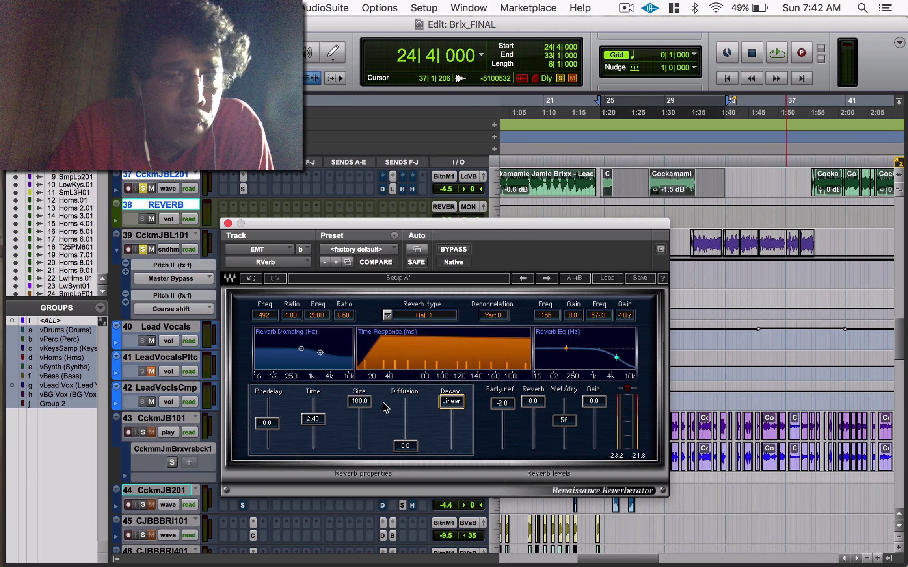
left_click_drag(360, 401, 314, 404)
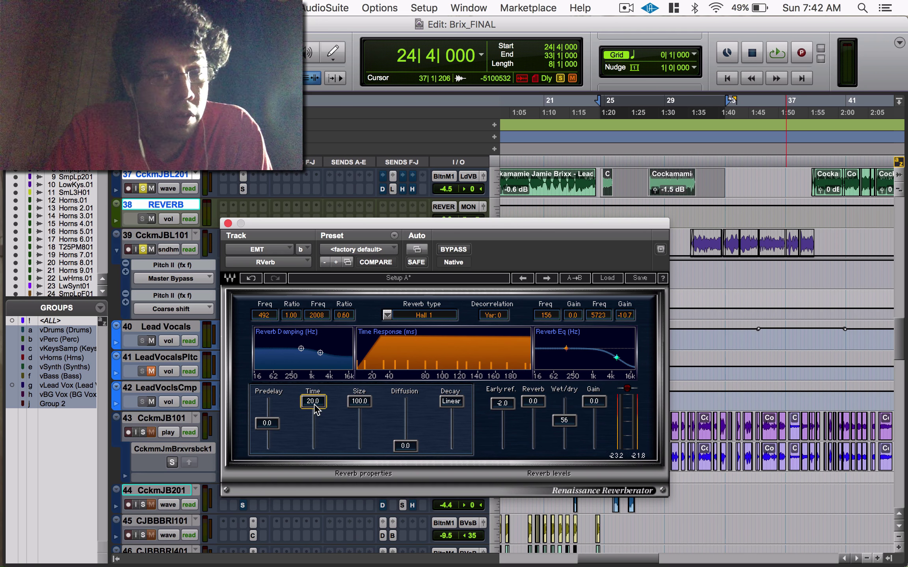
left_click_drag(314, 406, 315, 451)
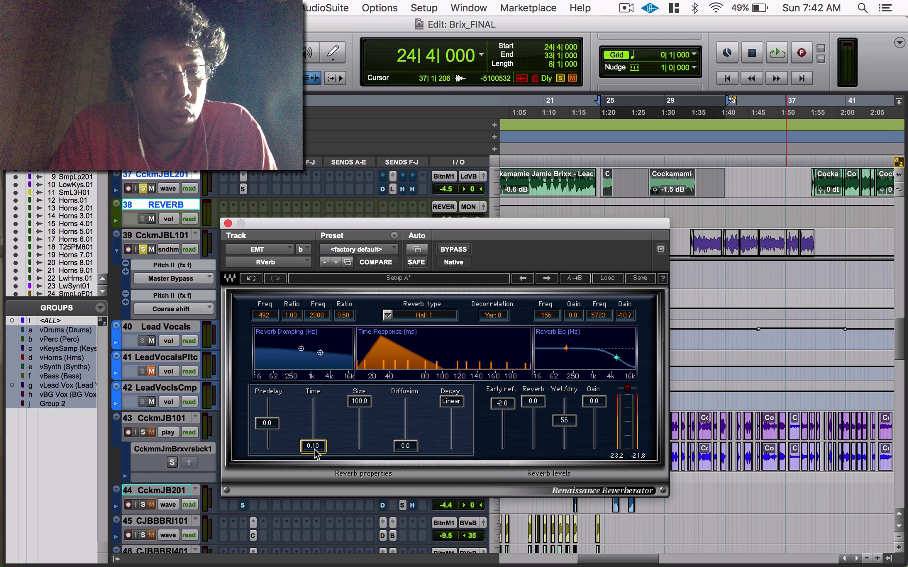
Restore the reverb Time to 2.40, and try the Size at 1.0 before returning it to 100.0
left_click_drag(315, 453, 363, 446)
left_click(359, 401)
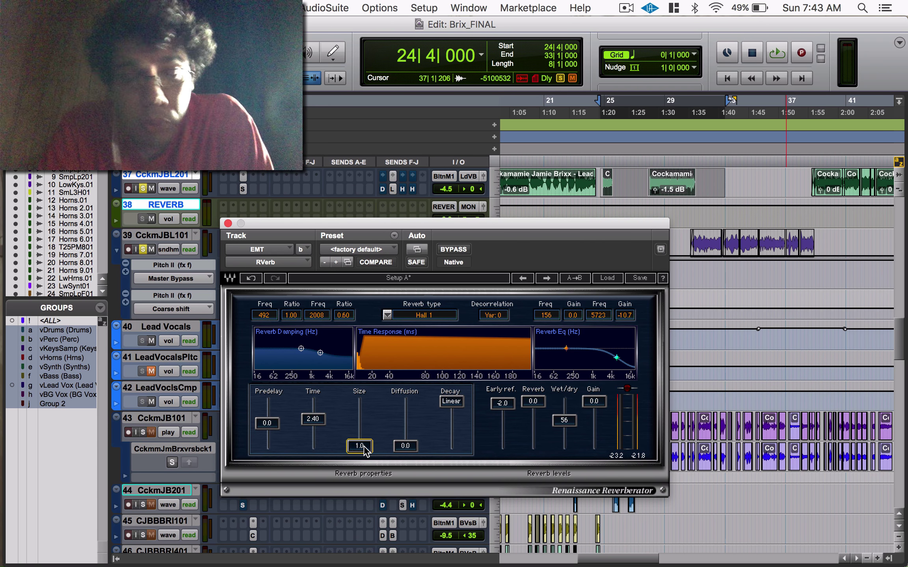
left_click_drag(365, 451, 366, 407)
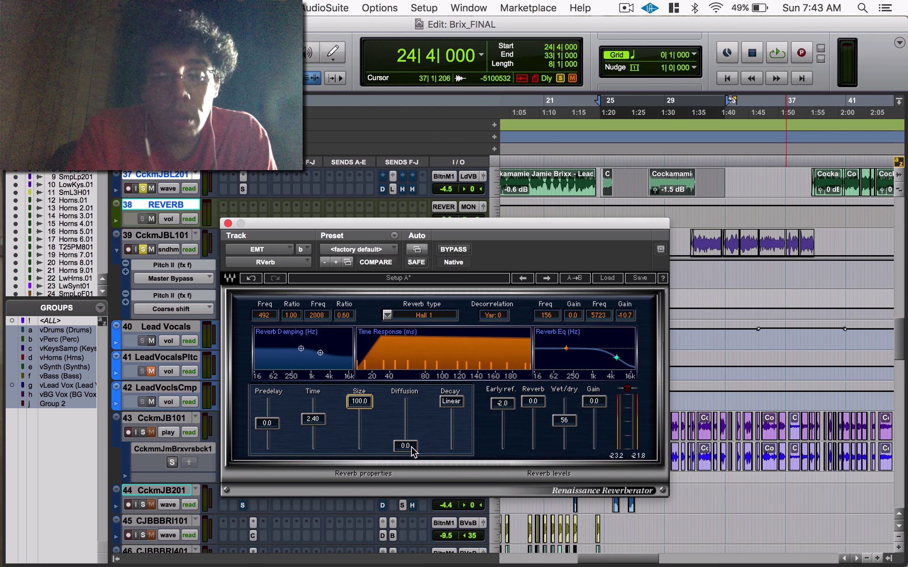
Sweep the RVerb Diffusion between 0.0 and 100.0 and return it to 0.0
mouse_move(410, 447)
left_mouse_down()
mouse_move(411, 405)
mouse_move(413, 451)
left_mouse_up()
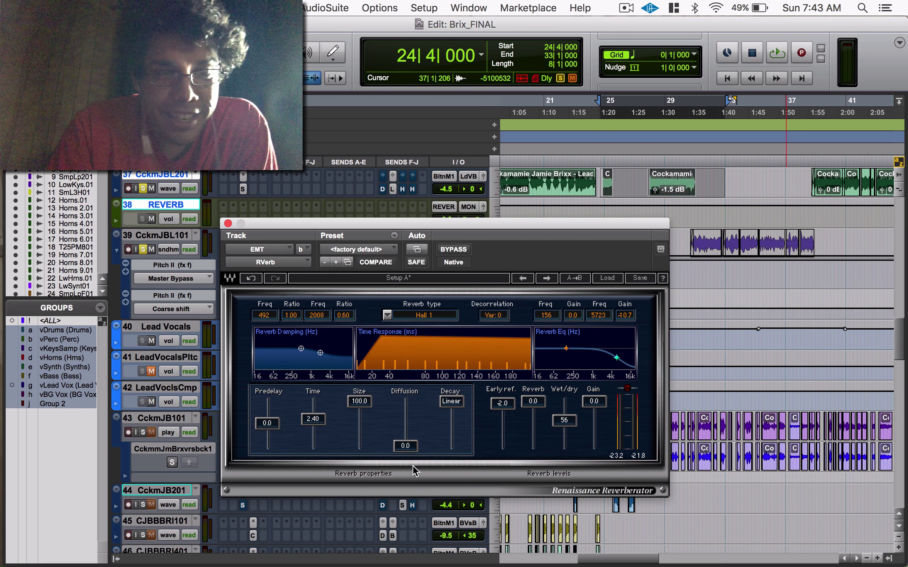
mouse_move(412, 452)
left_mouse_down()
mouse_move(408, 402)
mouse_move(410, 453)
left_mouse_up()
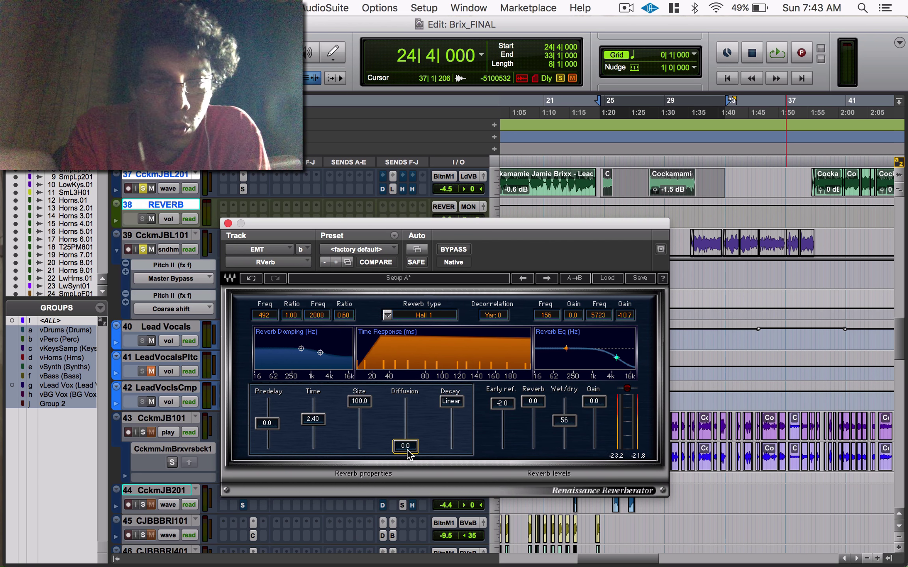
left_click_drag(408, 453, 412, 409)
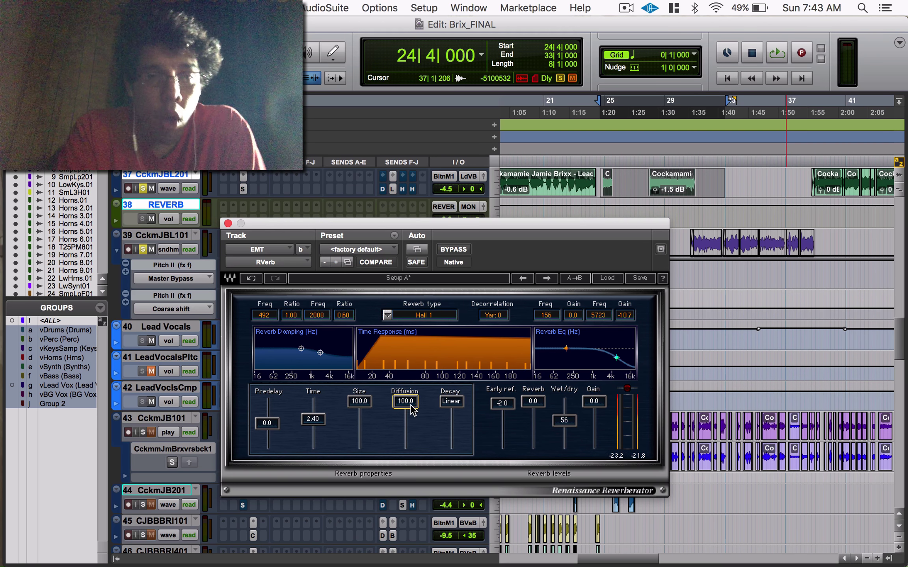
left_click_drag(406, 401, 412, 455)
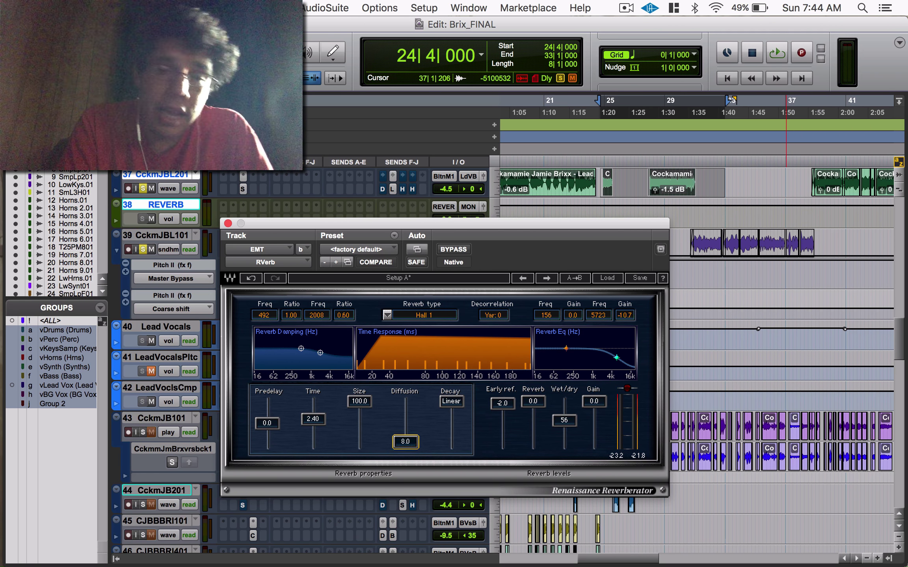
left_click_drag(412, 453, 413, 410)
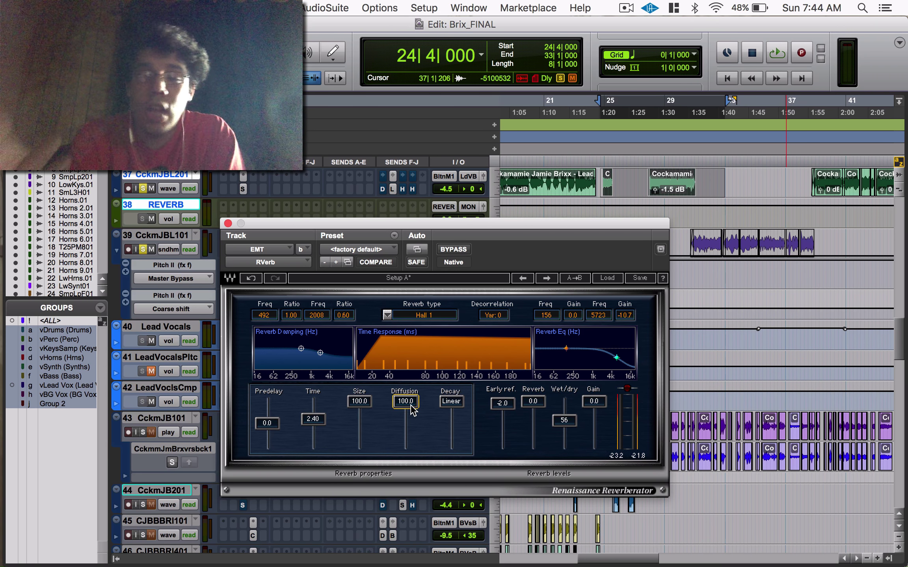
left_click_drag(412, 409, 412, 454)
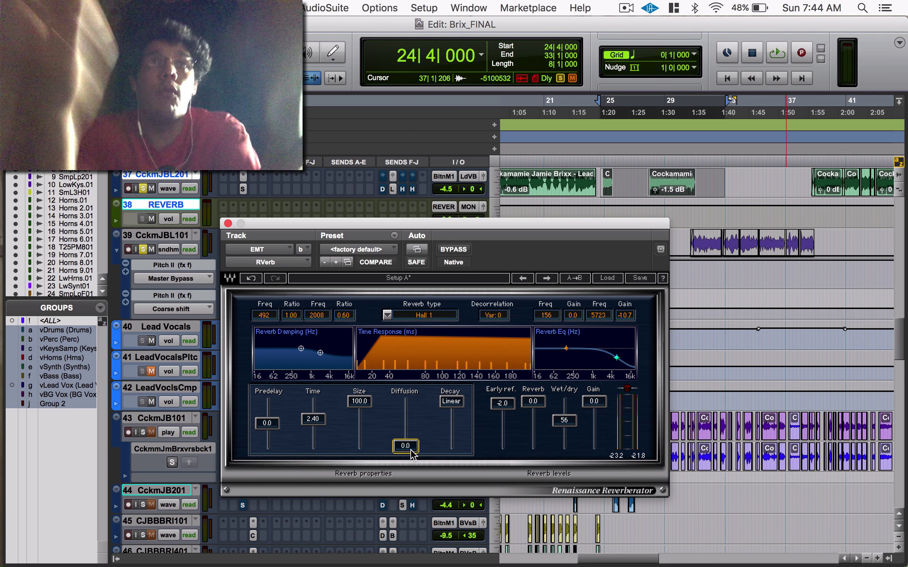
Set the RVerb Diffusion to 100.0
left_click_drag(411, 454, 412, 410)
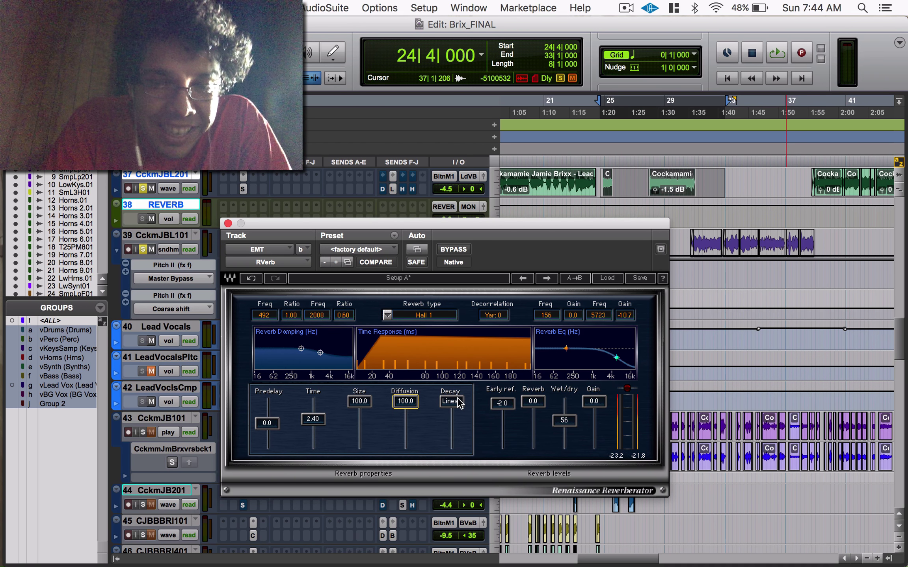
mouse_move(457, 399)
left_mouse_down()
mouse_move(458, 447)
mouse_move(456, 407)
left_mouse_up()
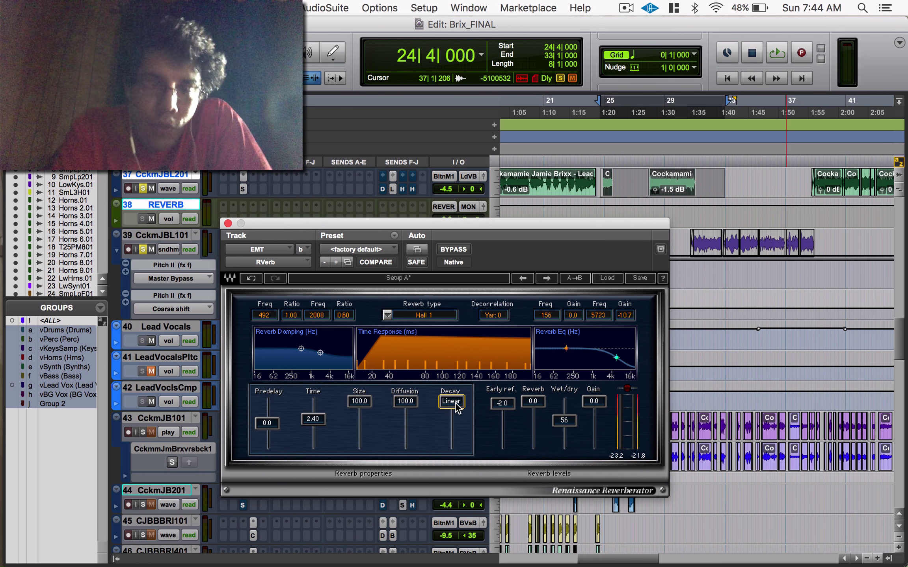
mouse_move(457, 408)
left_mouse_down()
mouse_move(458, 447)
mouse_move(457, 408)
left_mouse_up()
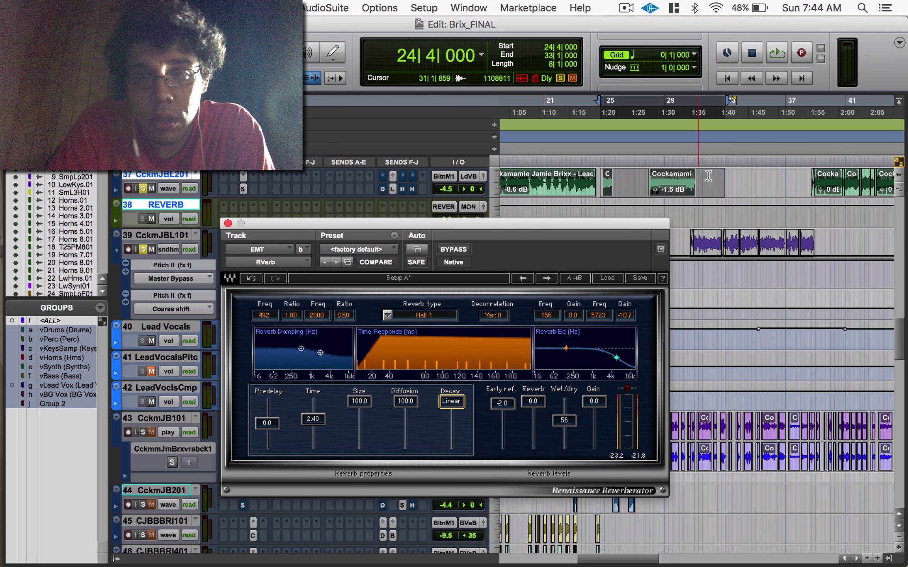
key("super+f")
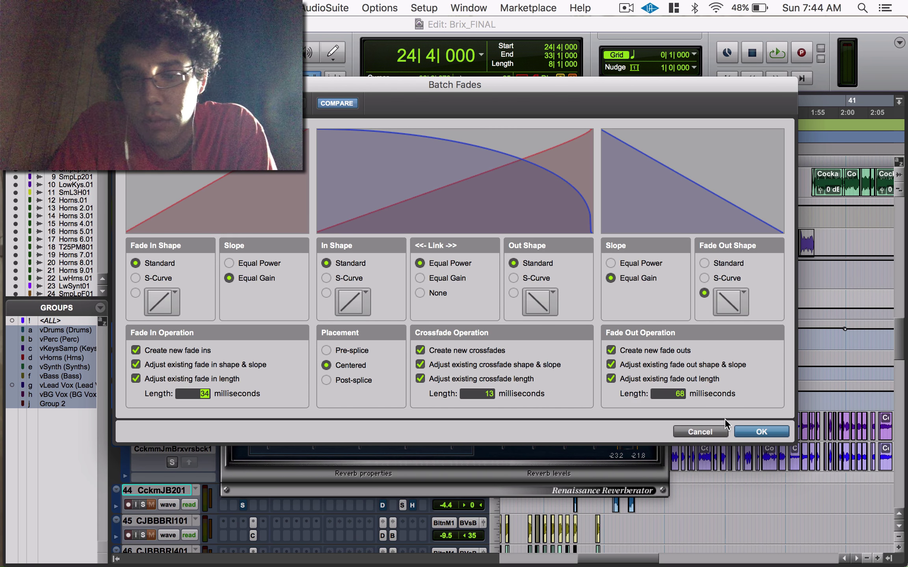
left_click(700, 432)
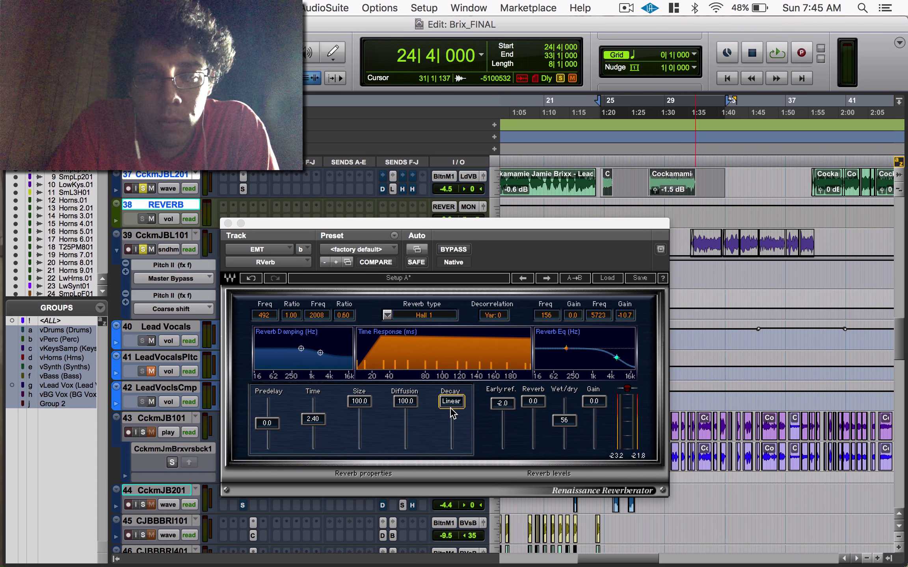
Try the RVerb Decay at 2.05 and the Time at 8.08, and return them to Linear and 2.40
left_click_drag(451, 418, 454, 431)
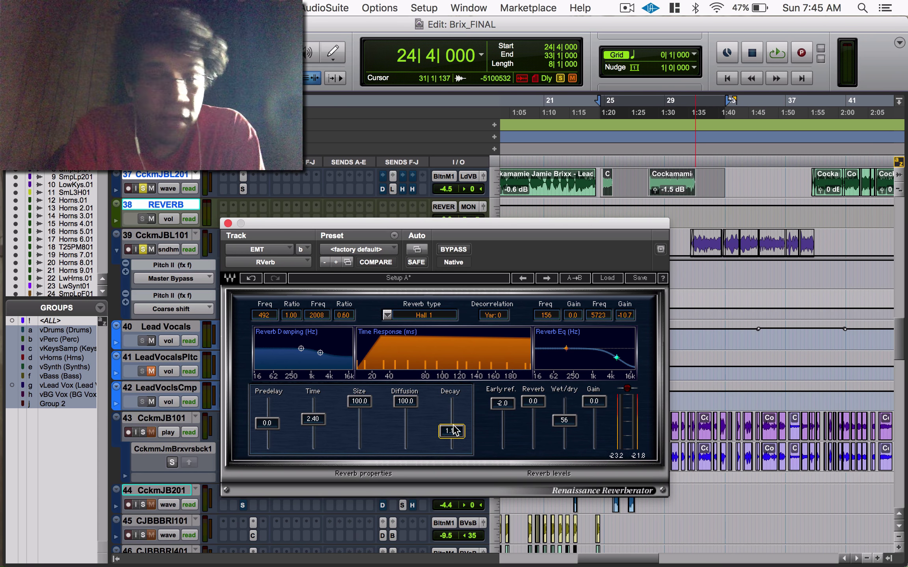
left_click_drag(456, 431, 451, 410)
left_click_drag(314, 419, 314, 410)
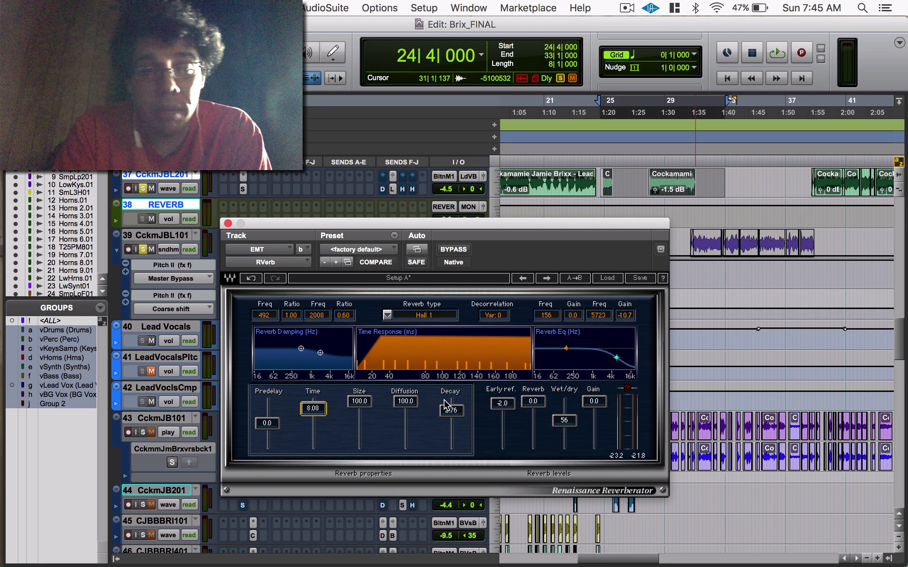
left_click_drag(451, 410, 451, 419)
left_click_drag(314, 409, 314, 419)
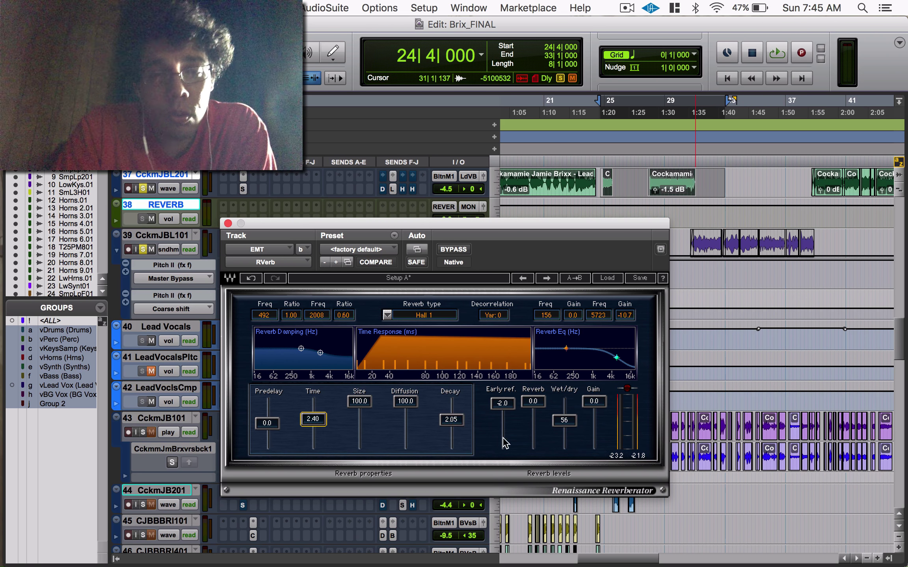
left_click_drag(451, 419, 457, 401)
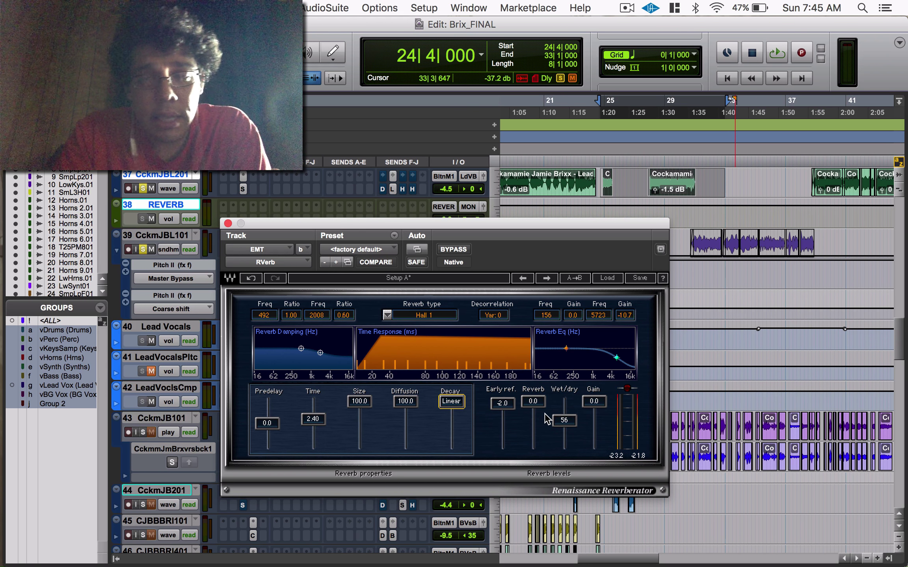
Try the RVerb Wet/dry at 0 before setting it to 100, and set the Reverb level to 0.0
left_click_drag(594, 401, 594, 446)
left_click_drag(594, 445, 564, 446)
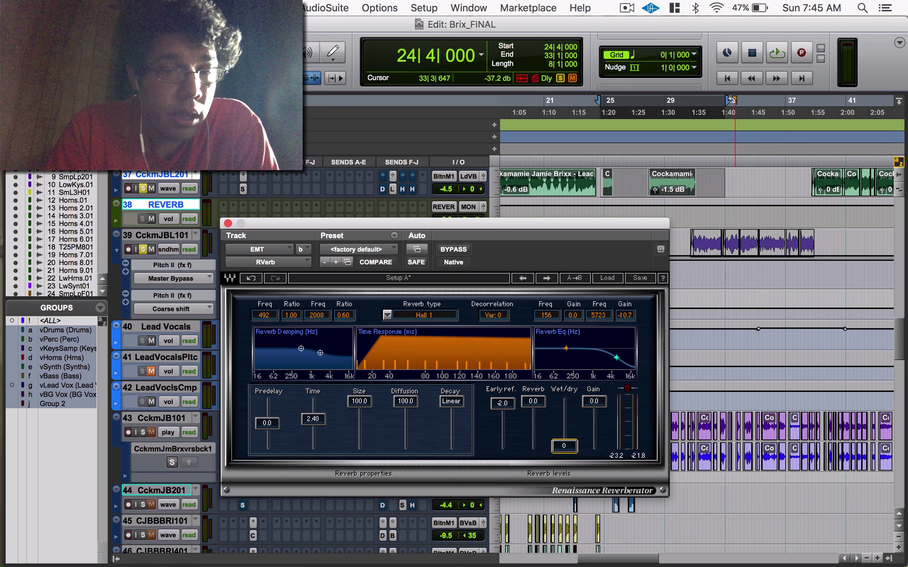
left_click_drag(574, 453, 533, 402)
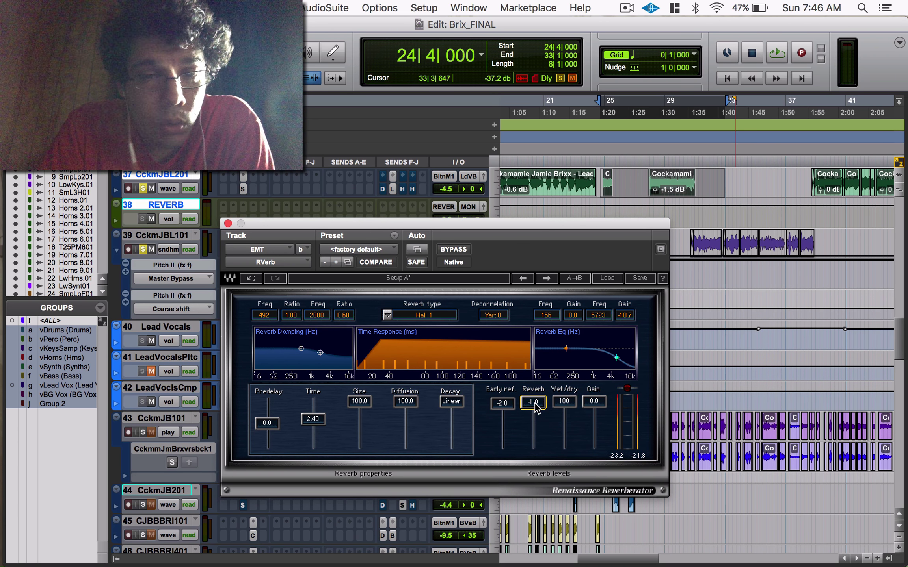
mouse_move(533, 402)
left_mouse_down()
mouse_move(534, 412)
mouse_move(532, 401)
left_mouse_up()
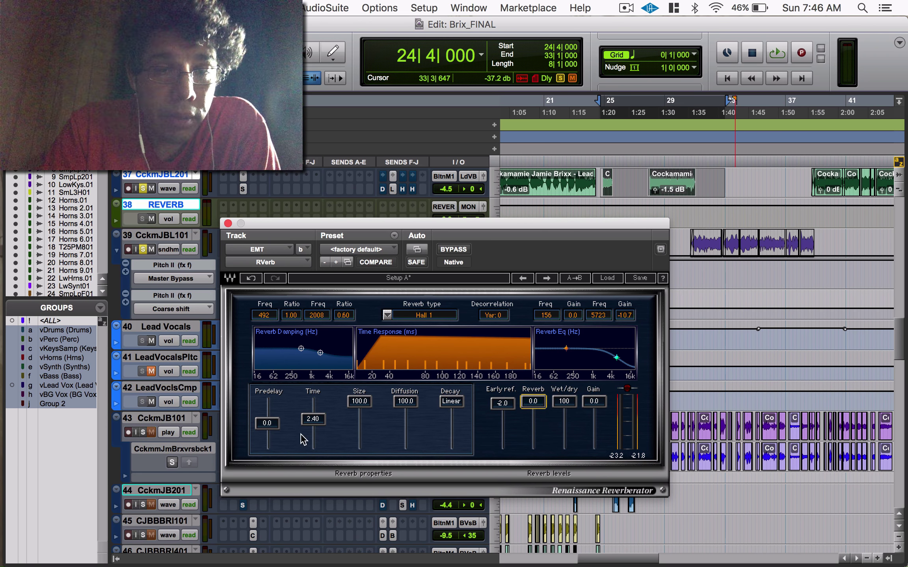
Set the RVerb Size to 74.8 and the Early ref. level to 0.0
left_click(359, 401)
left_click_drag(359, 402, 313, 419)
left_click_drag(533, 401, 501, 402)
left_click(501, 404)
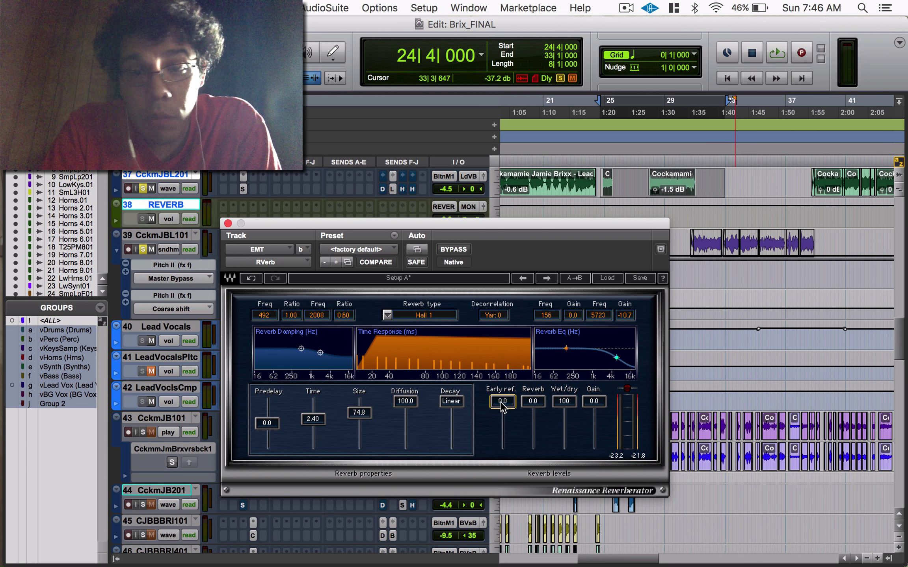
left_click(559, 408)
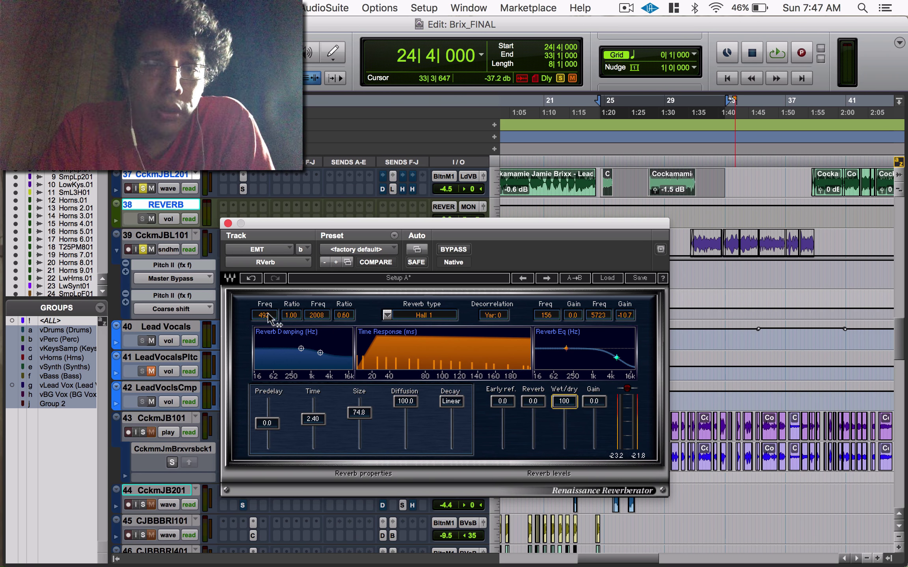
Try the low damping Freq at 16 with its Ratio lowered, and reset the Ratio to 1.00
left_click_drag(264, 315, 264, 351)
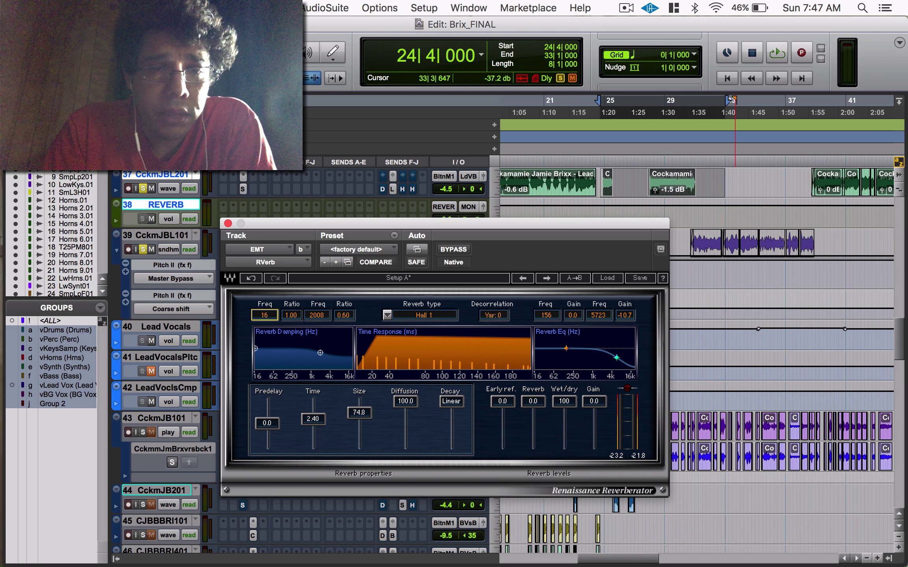
left_click_drag(319, 353, 257, 349)
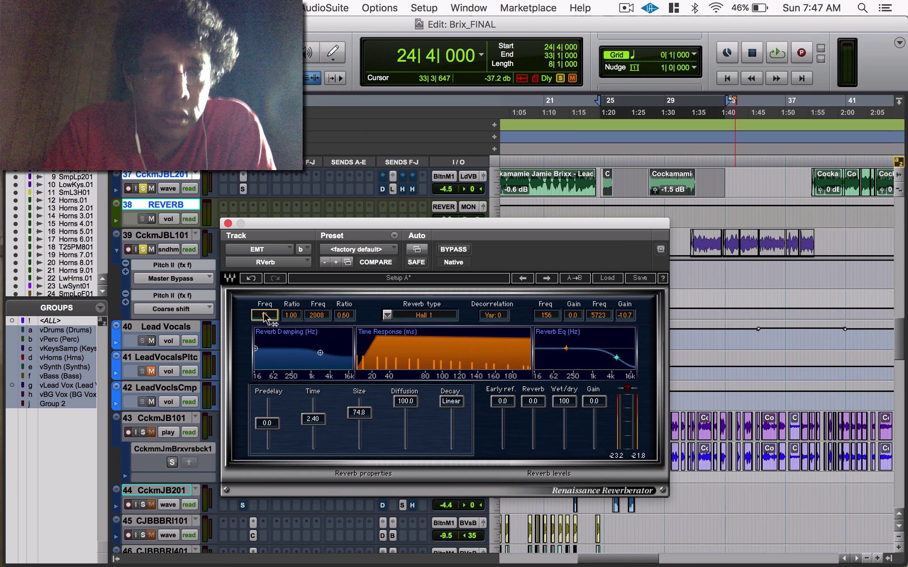
mouse_move(292, 315)
left_mouse_down()
mouse_move(291, 307)
mouse_move(296, 321)
left_mouse_up()
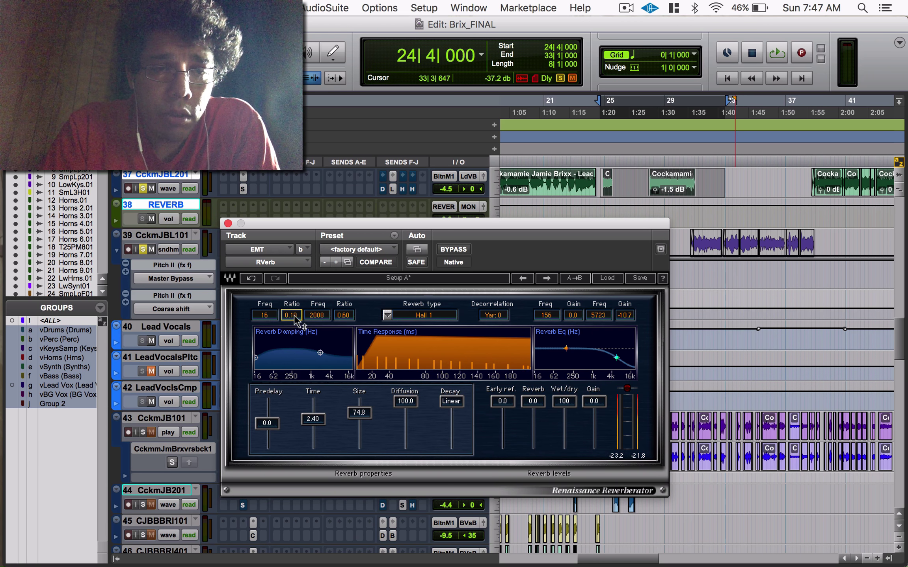
left_click(297, 320, "alt")
Try the high damping Freq at 21000 and return it to 2008
left_click(317, 315)
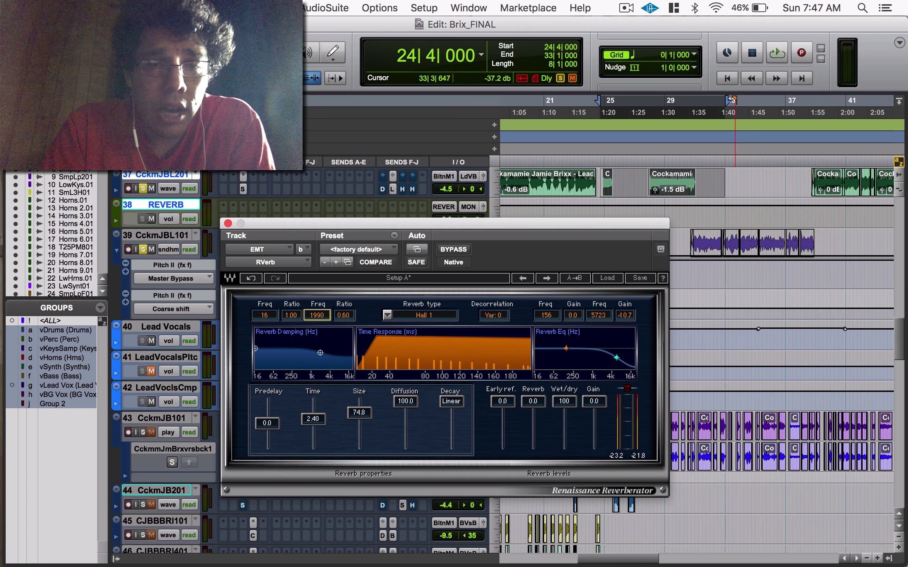
type("1000")
key("Return")
type("21000")
key("Return")
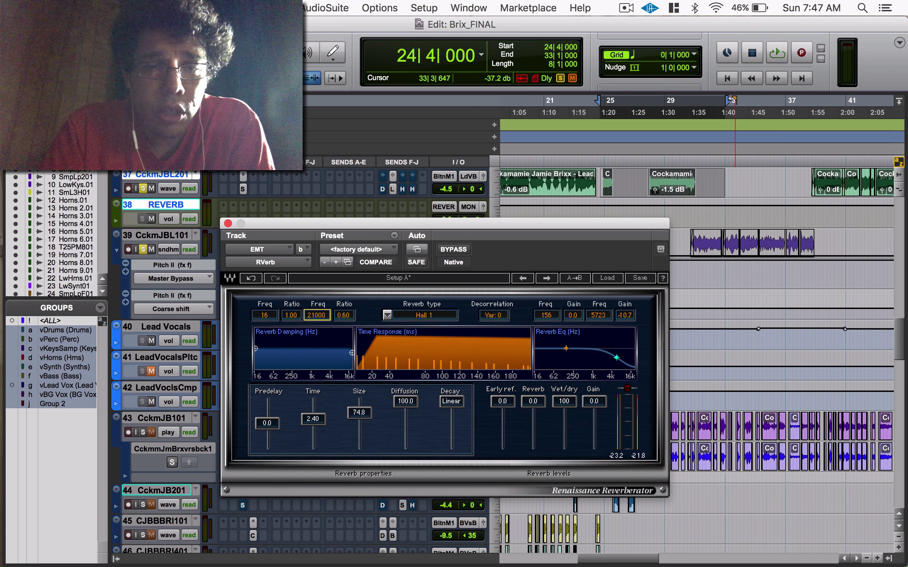
key("super+z")
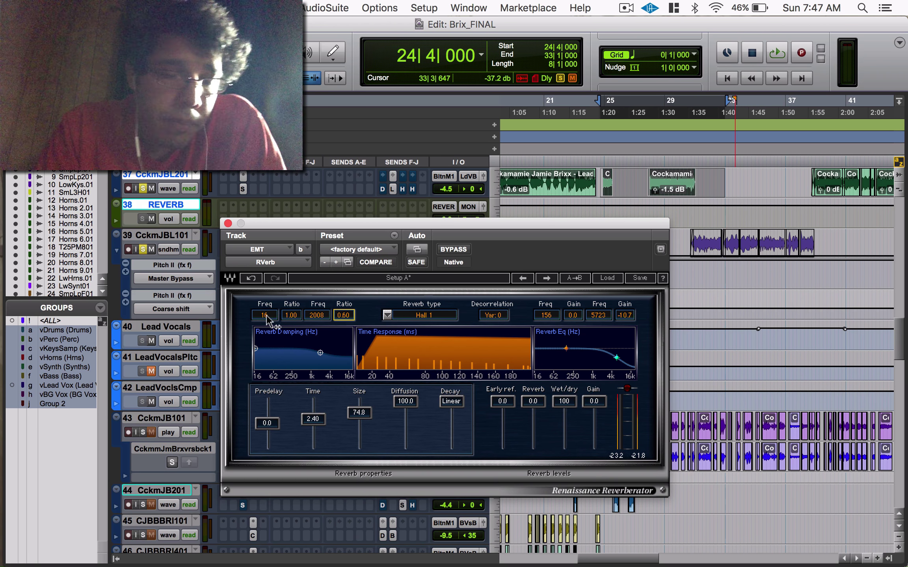
Set the low damping Freq to 433 and the high damping Freq to 3229 with Ratio 0.58, and move the plug-in window to uncover more timeline
left_click_drag(266, 319, 268, 317)
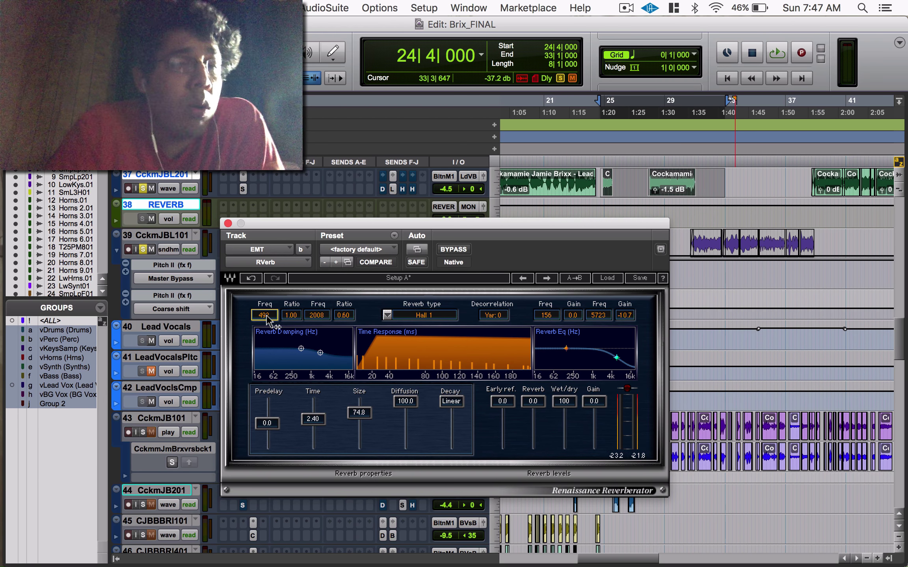
mouse_move(267, 321)
left_mouse_down()
mouse_move(171, 309)
mouse_move(171, 321)
mouse_move(200, 296)
mouse_move(201, 325)
mouse_move(201, 304)
mouse_move(201, 325)
mouse_move(216, 304)
mouse_move(248, 310)
mouse_move(248, 299)
mouse_move(248, 315)
mouse_move(224, 311)
mouse_move(250, 314)
left_mouse_up()
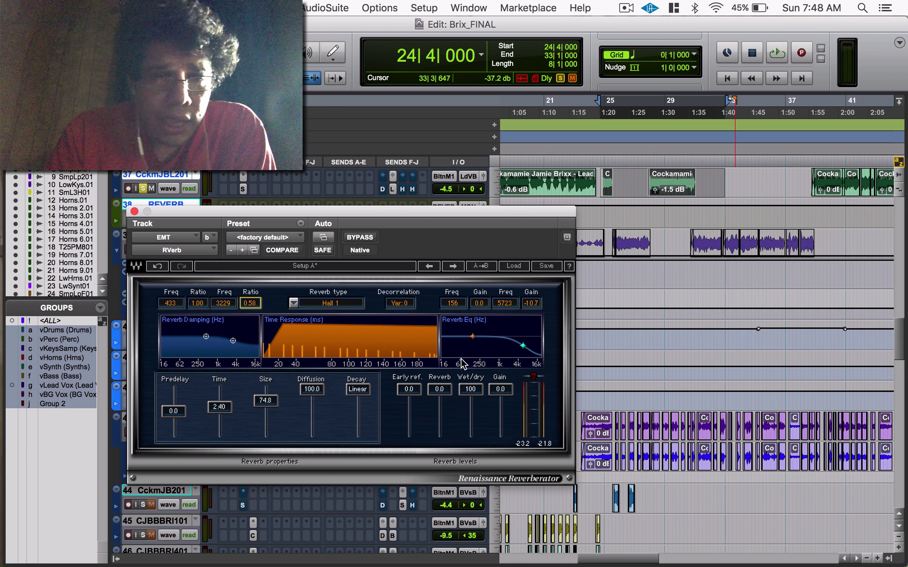
Try the low Reverb Eq band at Freq 221 with Gain -24.0, and reset it to 156 and 0.0
left_click(454, 304)
mouse_move(458, 313)
left_mouse_down()
mouse_move(448, 314)
mouse_move(475, 309)
mouse_move(459, 311)
left_mouse_up()
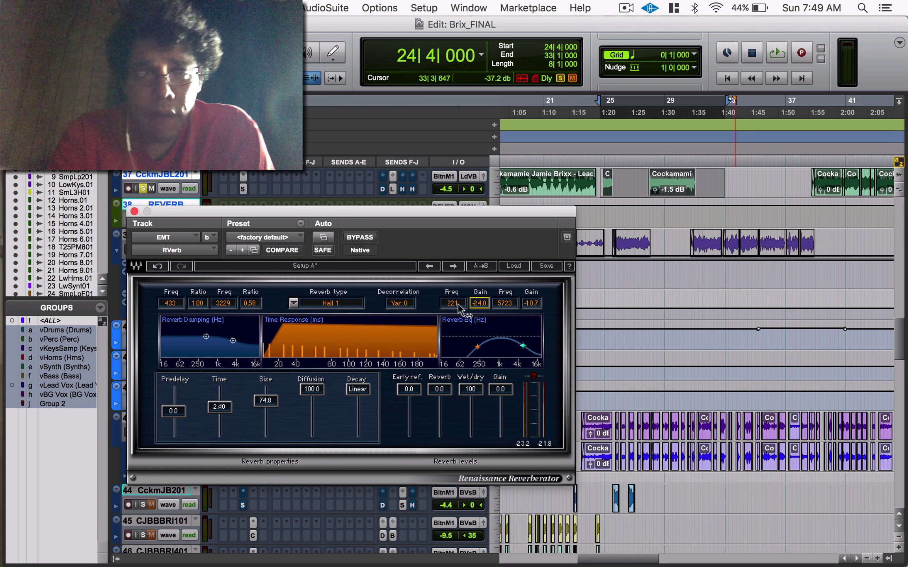
left_click(458, 306)
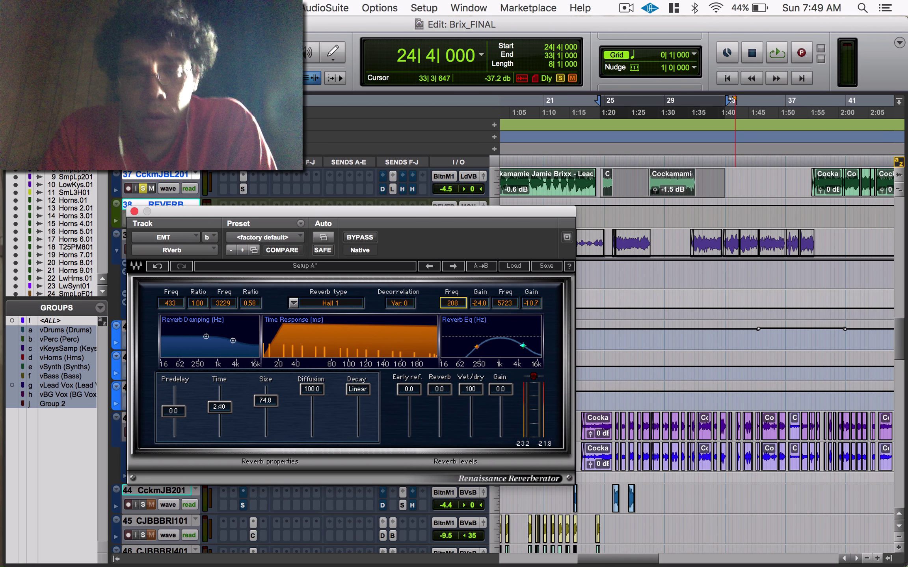
left_click(458, 306, "alt")
left_click(479, 302, "alt")
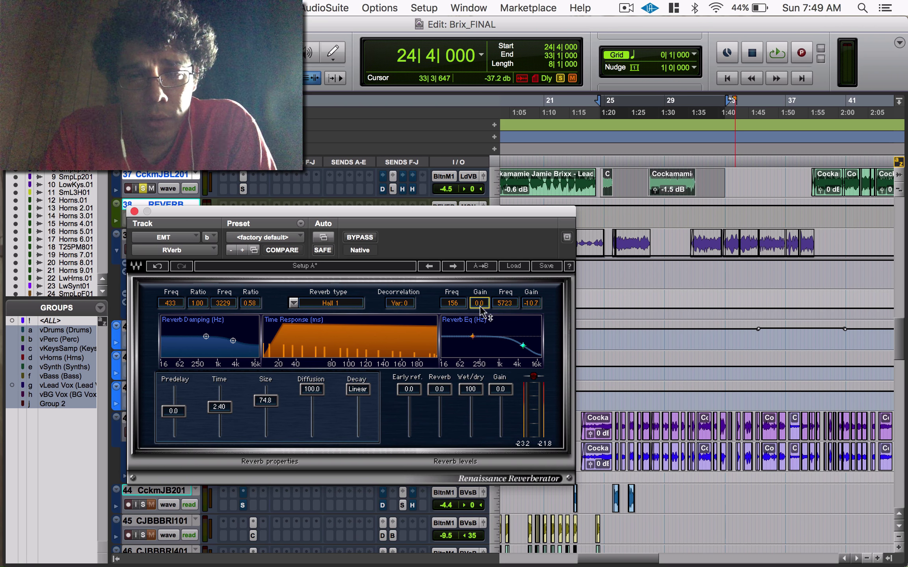
Set the Reverb Eq frequencies to 173 and 2641, and try cutting both band gains before returning them to 0.0 and -10.7
left_click(509, 303)
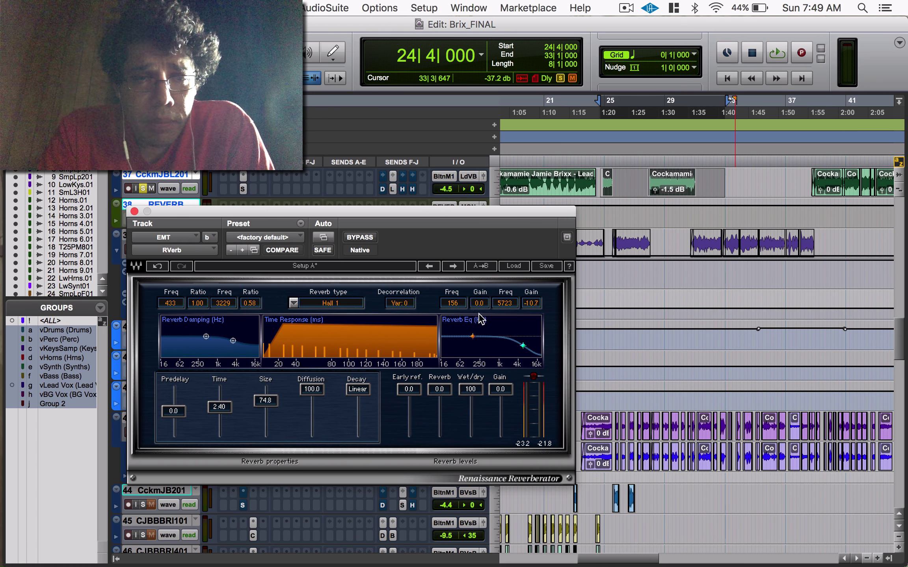
left_click_drag(479, 303, 480, 331)
left_click_drag(532, 304, 474, 347)
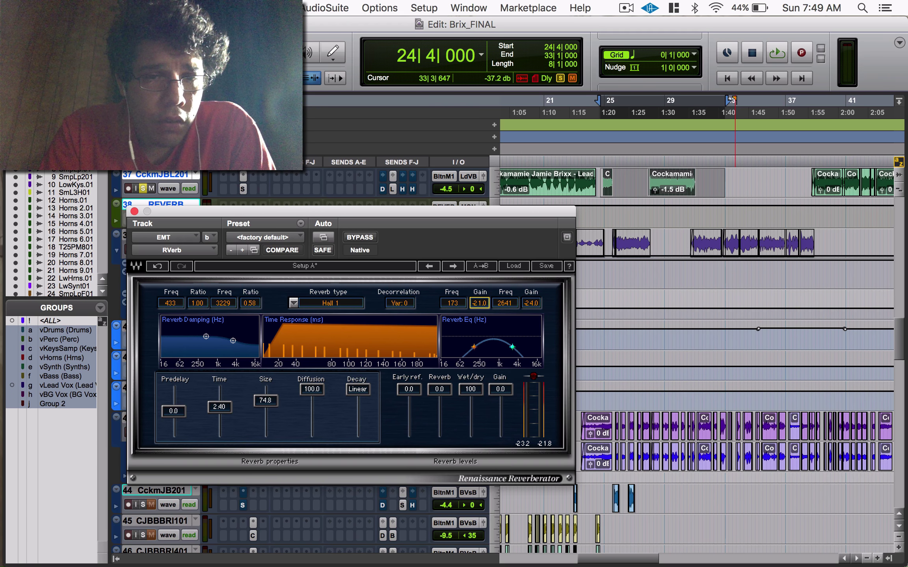
left_click_drag(488, 308, 488, 302)
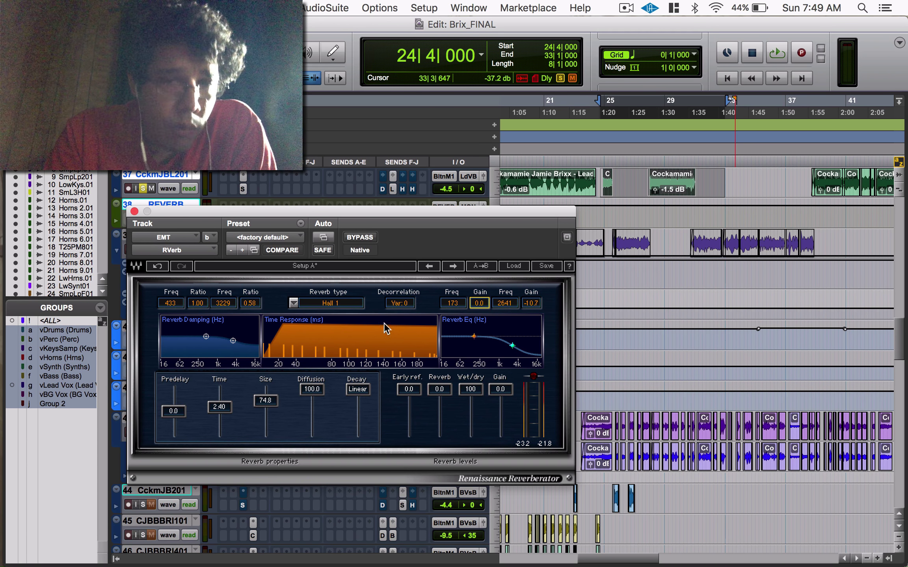
Review the available RVerb reverb types and keep Hall 1
left_click(294, 303)
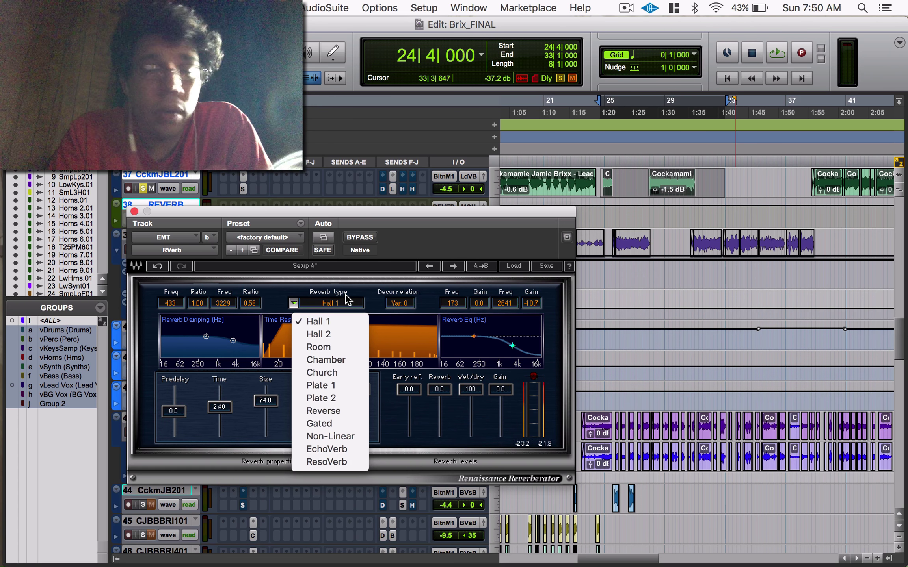
left_click(323, 327)
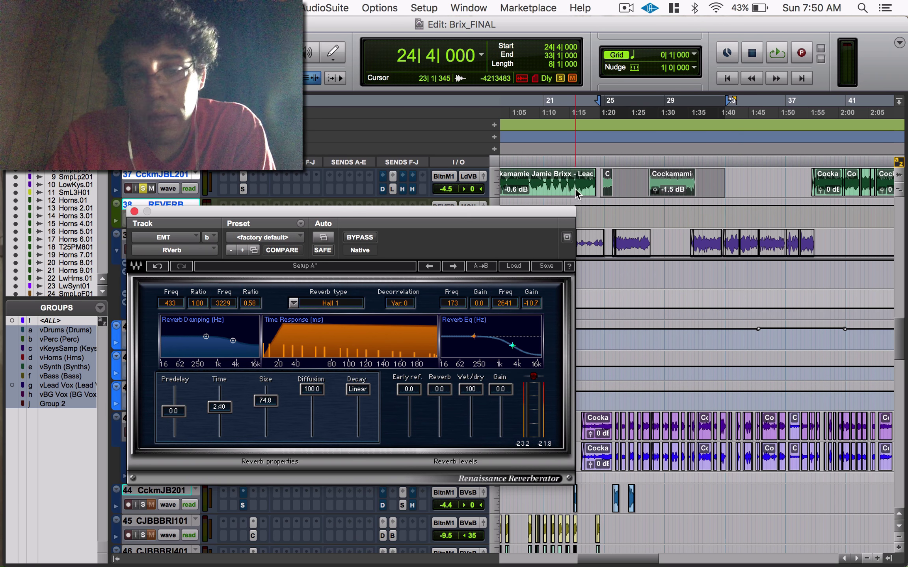
Play the looped section from 24|4|000 to 33|1|000 to listen to the vocal with the adjusted reverb
key("space")
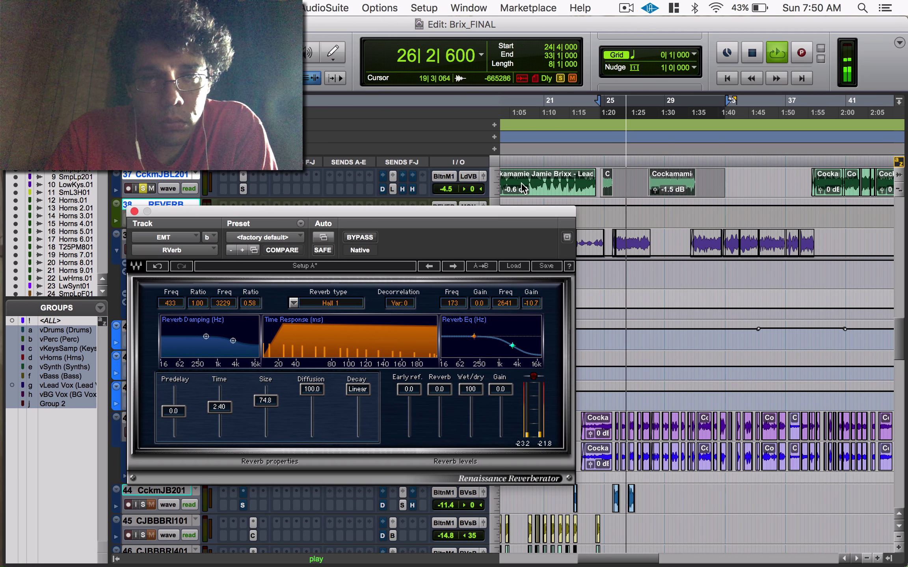
key("space")
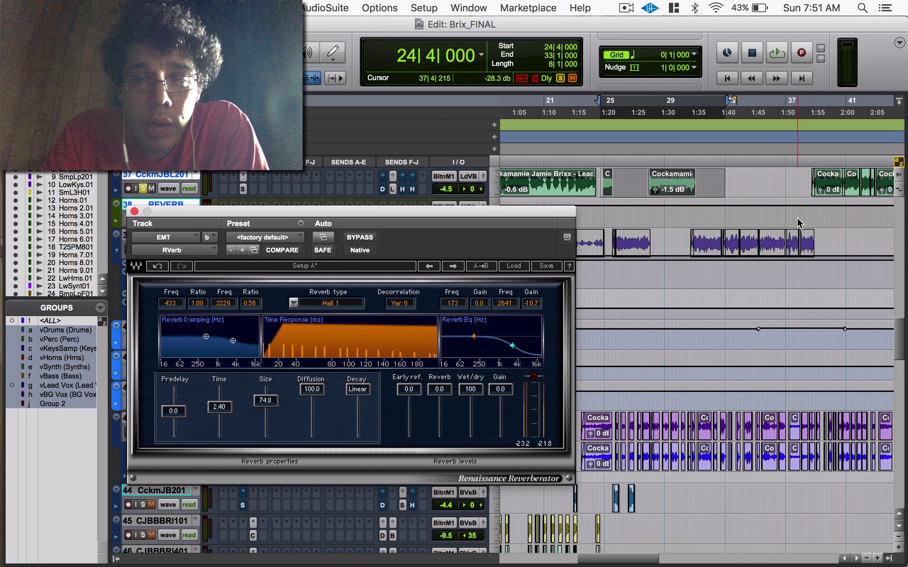
scroll(768, 236, "left", 5)
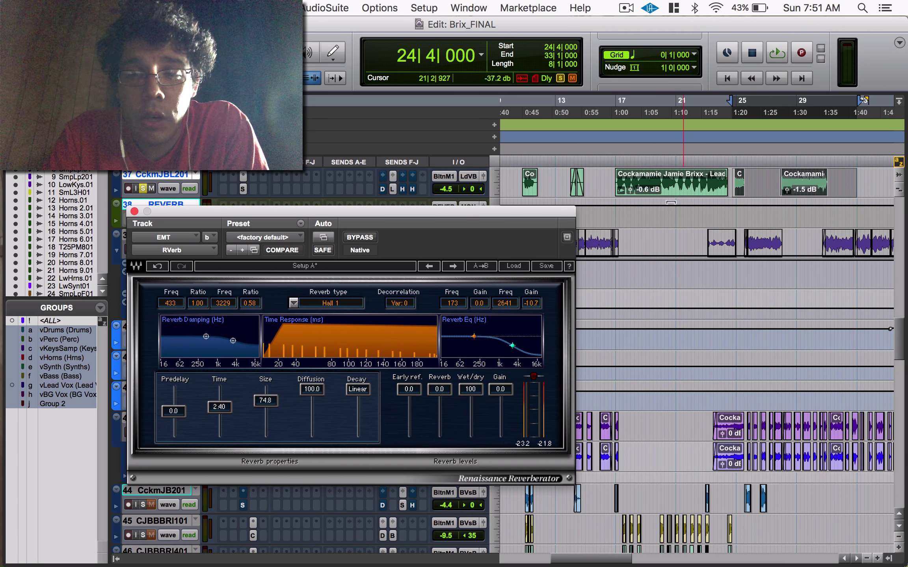
scroll(766, 222, "right", 7)
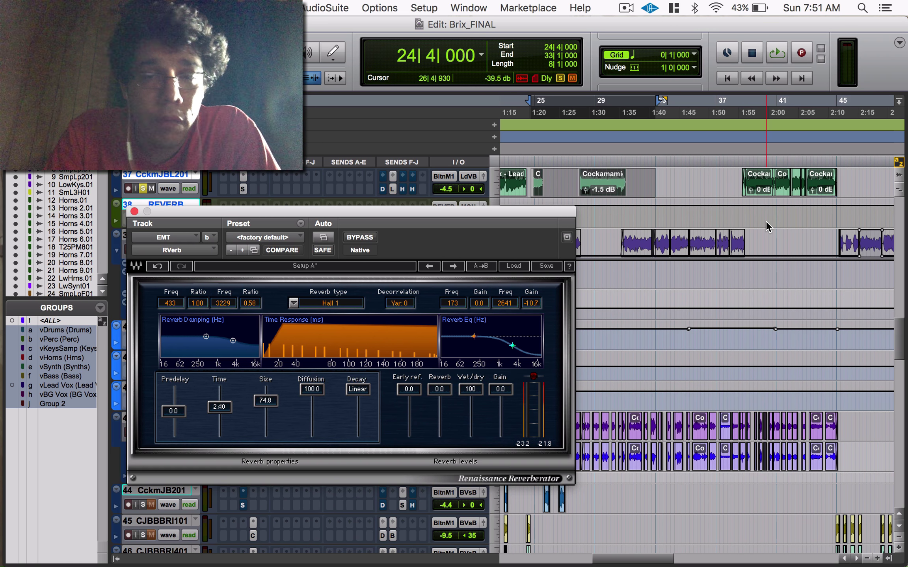
key("space")
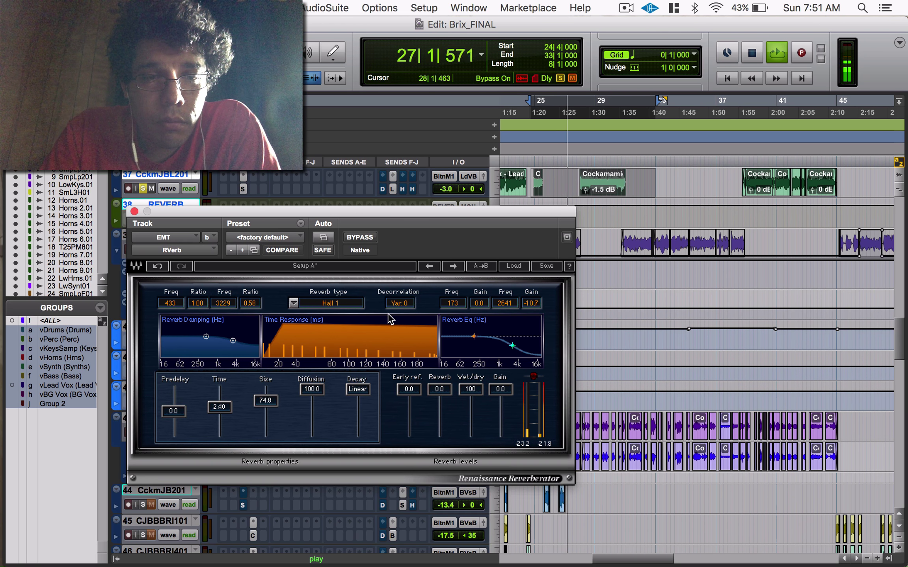
Set the reverb Size to 100.0 and Time to 5.40, and try Predelay at 160.0 and -160.0 during playback
left_click_drag(265, 400, 266, 384)
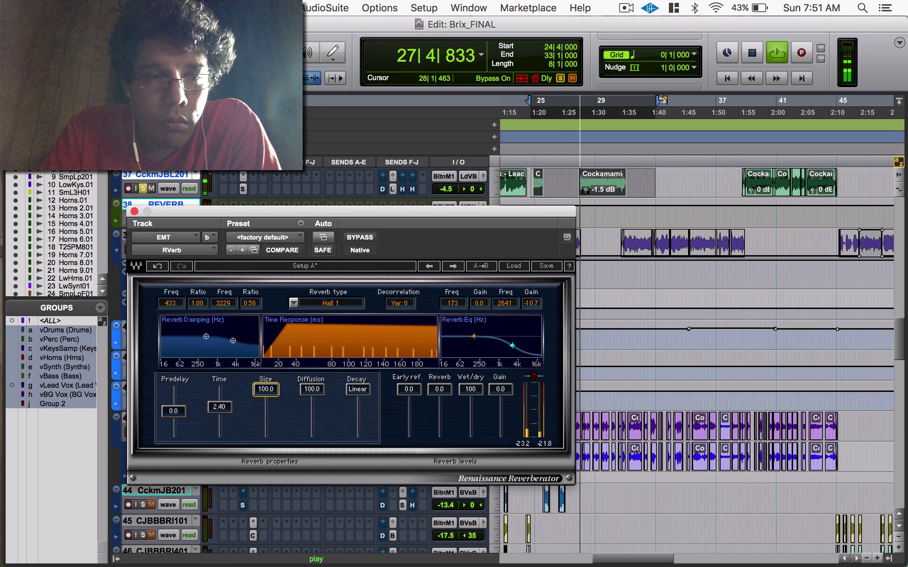
left_click_drag(219, 407, 175, 392)
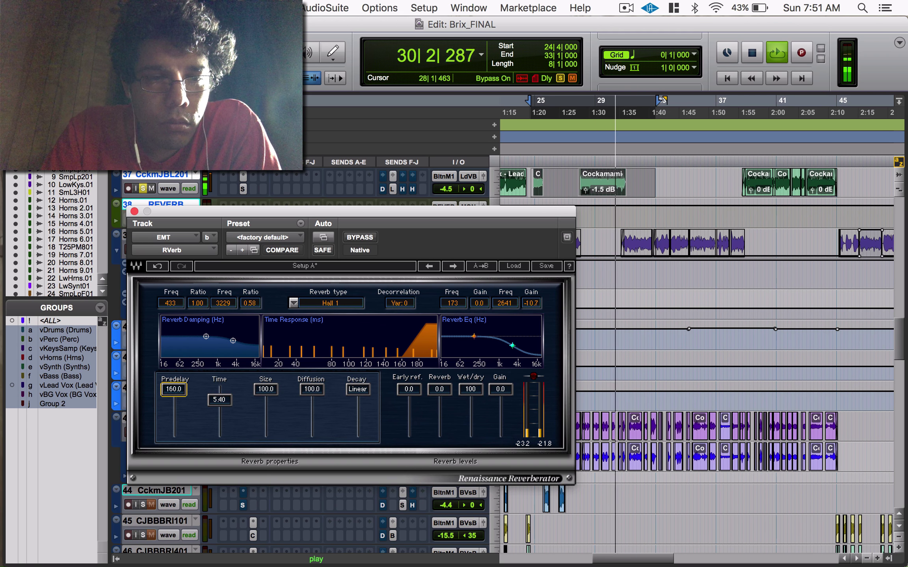
left_click_drag(175, 392, 175, 438)
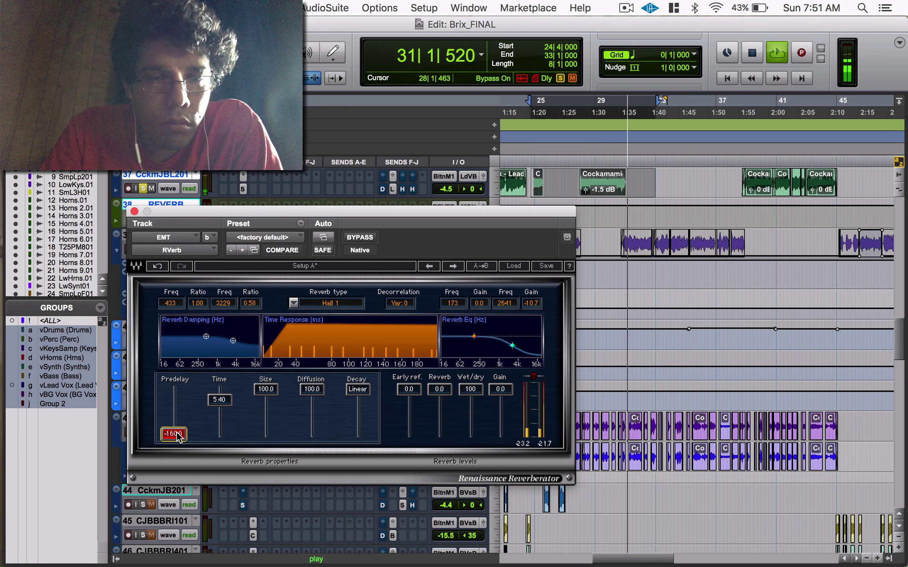
Try the Wet/dry mix at 43, 22 and 42 while replaying the looped section
left_click_drag(471, 389, 471, 413)
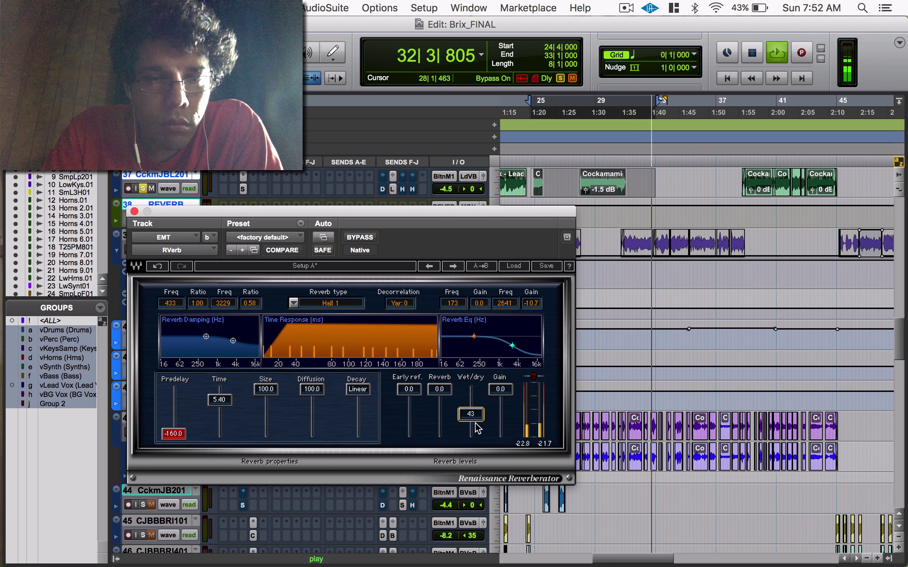
key("space")
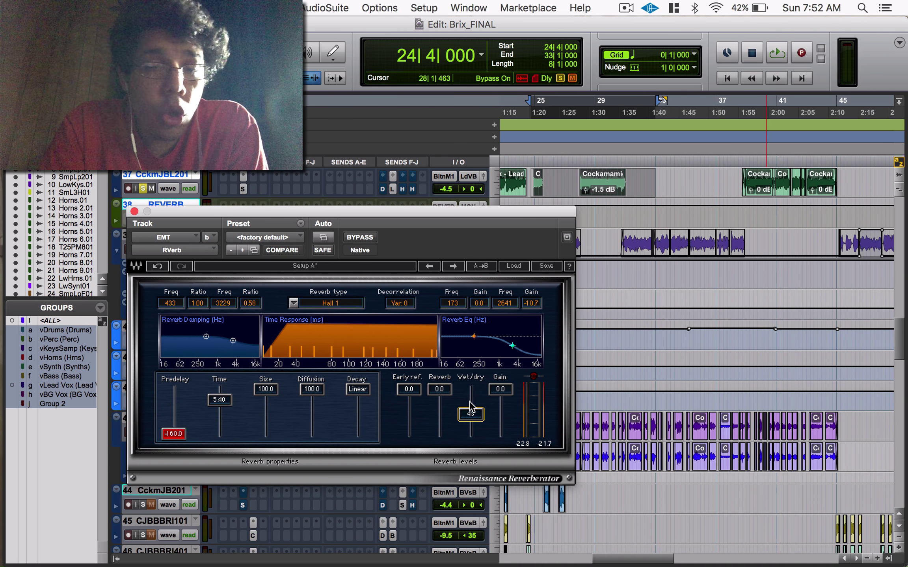
mouse_move(471, 423)
left_mouse_down()
mouse_move(471, 388)
mouse_move(470, 433)
mouse_move(471, 423)
left_mouse_up()
key("space")
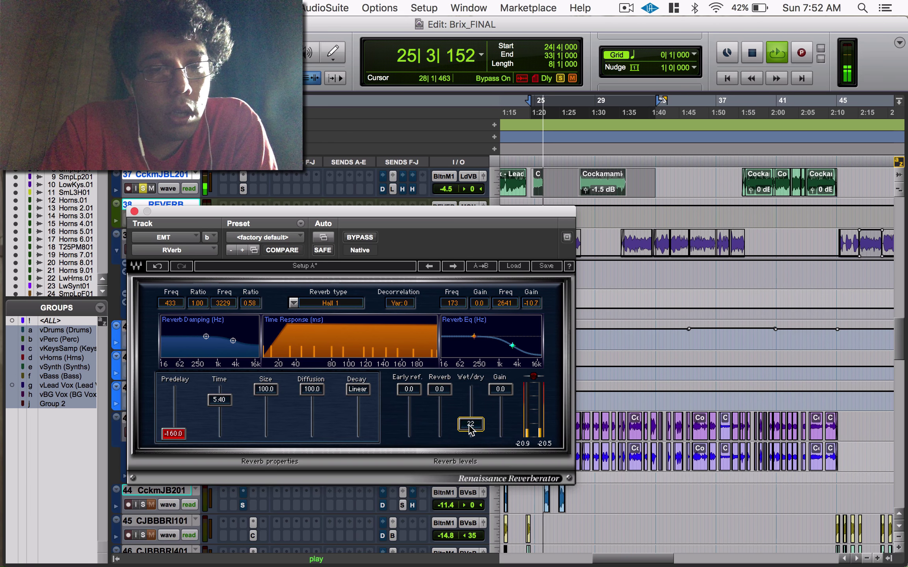
mouse_move(470, 430)
left_mouse_down()
mouse_move(469, 389)
mouse_move(470, 424)
left_mouse_up()
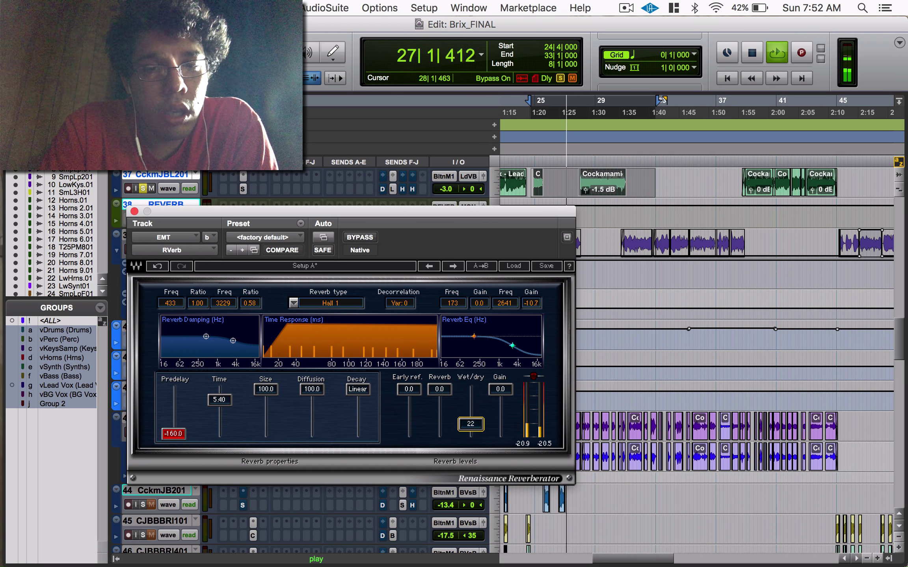
key("space")
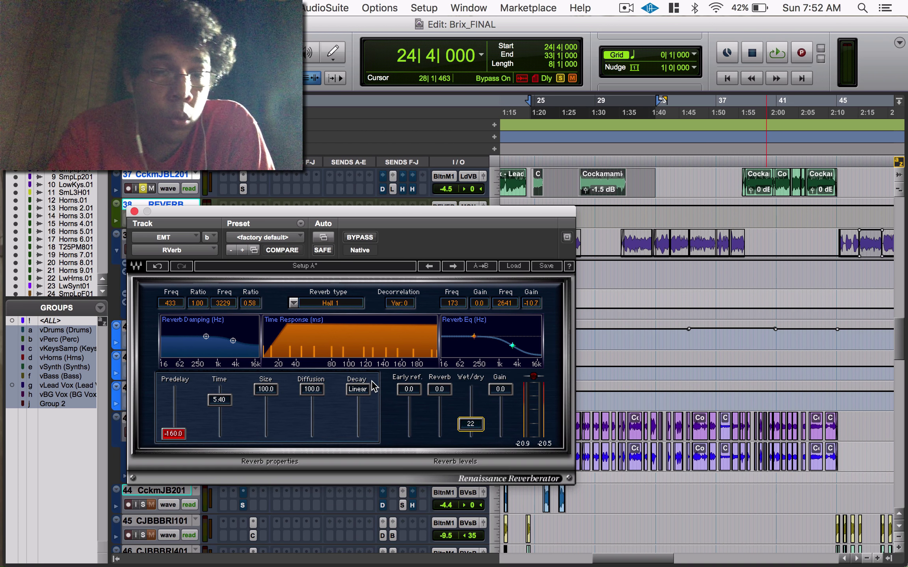
key("space")
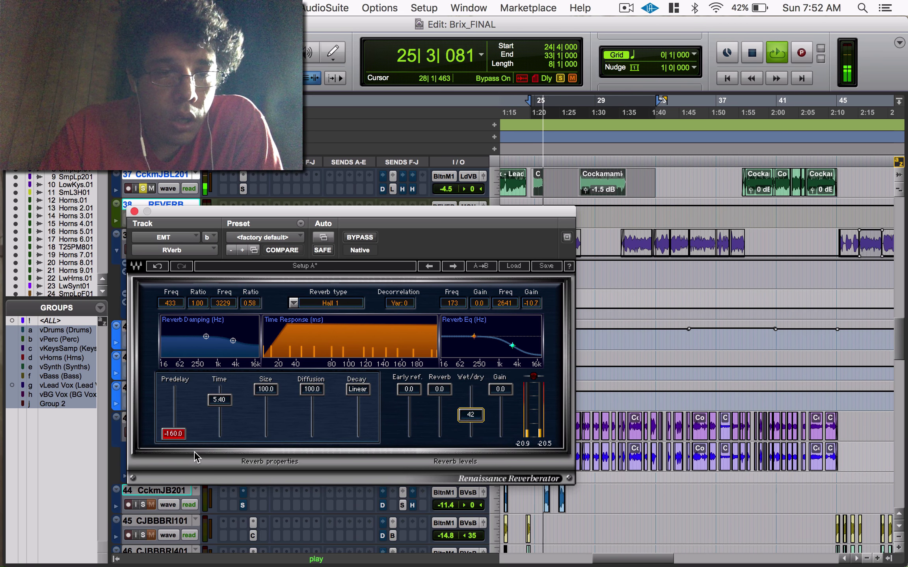
Try Predelay at 160.0, reset it to 0.0, and return the Wet/dry mix to 100
left_click_drag(174, 415, 180, 398)
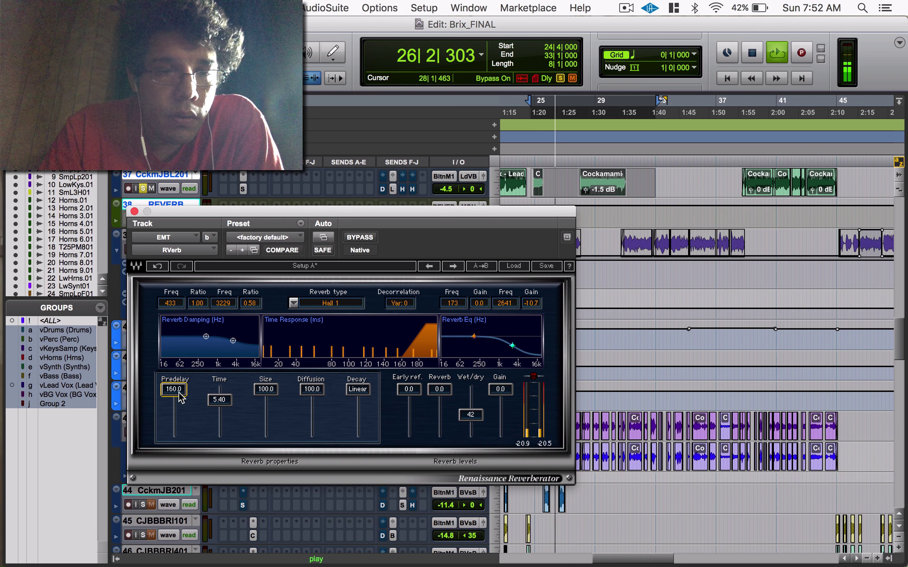
left_click(180, 398, "alt")
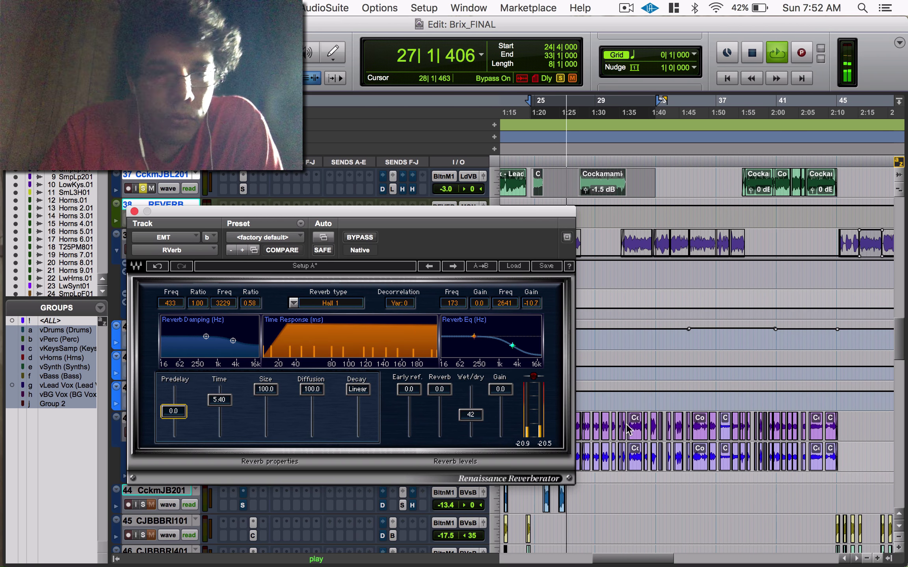
left_click(471, 415)
left_click_drag(470, 415, 471, 389)
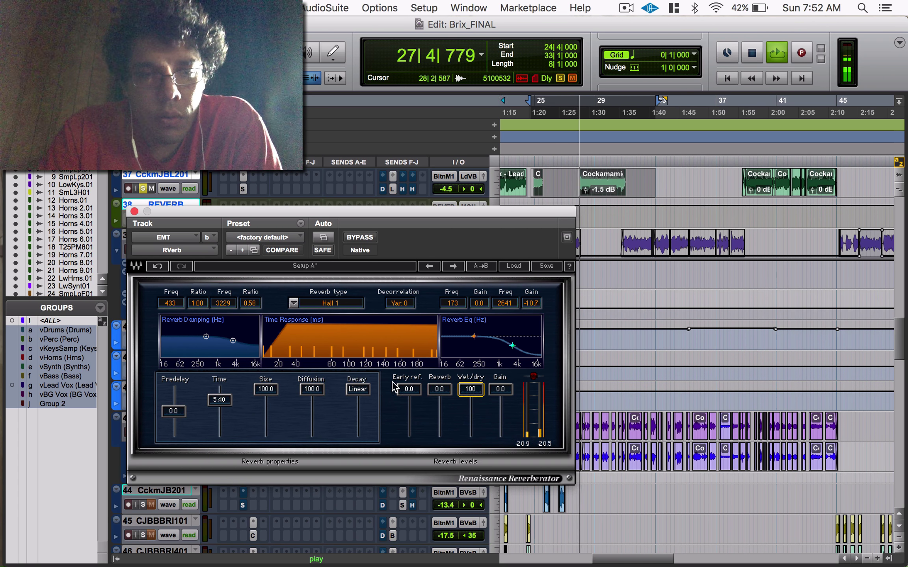
Try Diffusion at 0.0 with Time 1.52 and Size 69.0 on the playing loop, and stop playback
left_click_drag(319, 392, 317, 434)
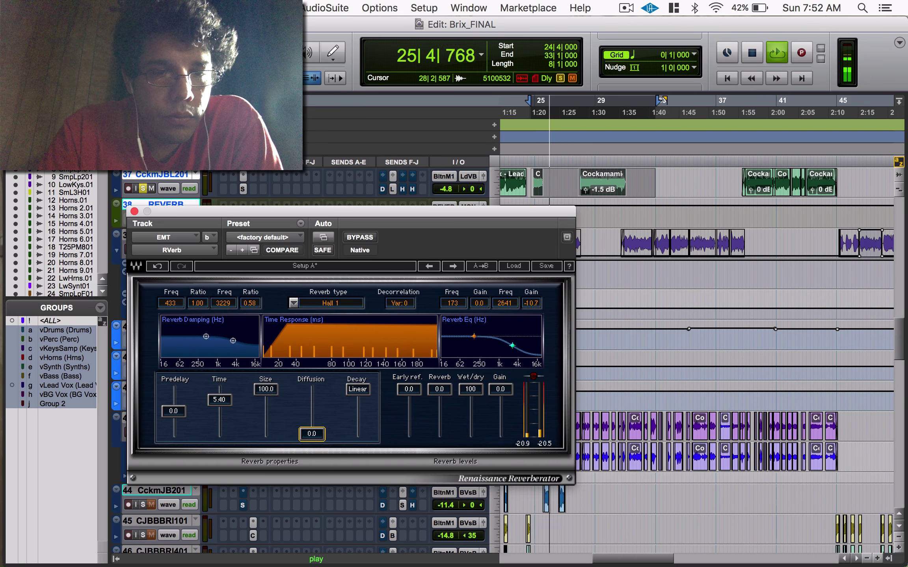
left_click_drag(269, 392, 220, 411)
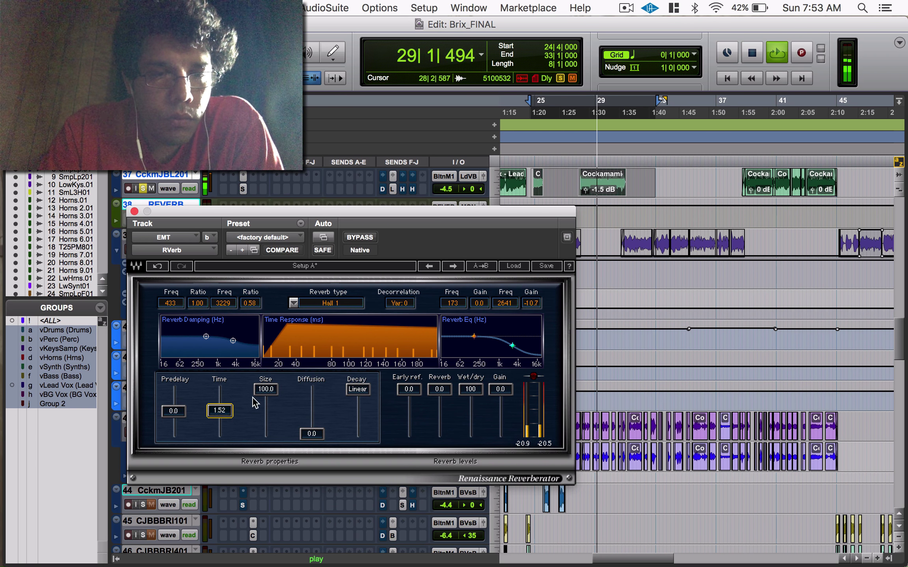
mouse_move(266, 389)
left_mouse_down()
mouse_move(263, 433)
mouse_move(265, 402)
left_mouse_up()
mouse_move(311, 434)
left_mouse_down()
mouse_move(311, 389)
mouse_move(310, 433)
left_mouse_up()
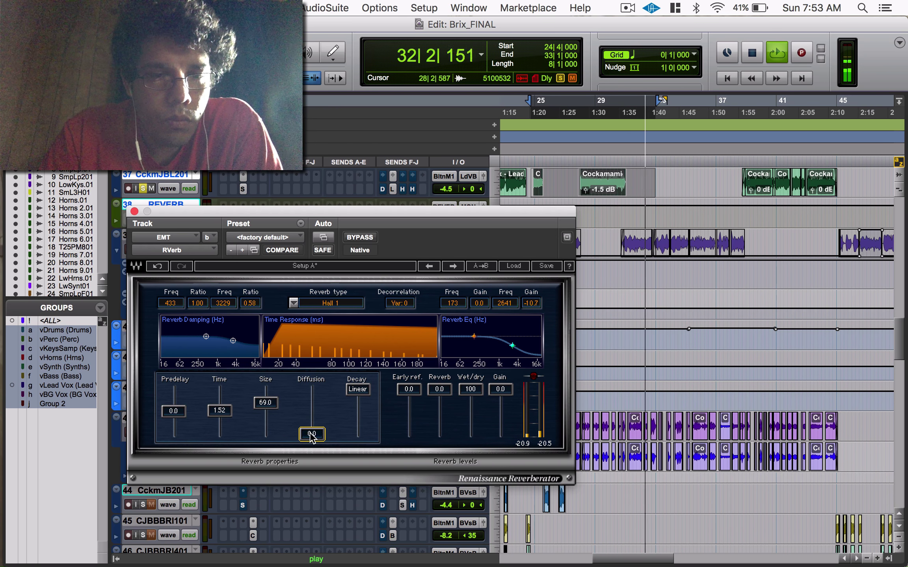
key("space")
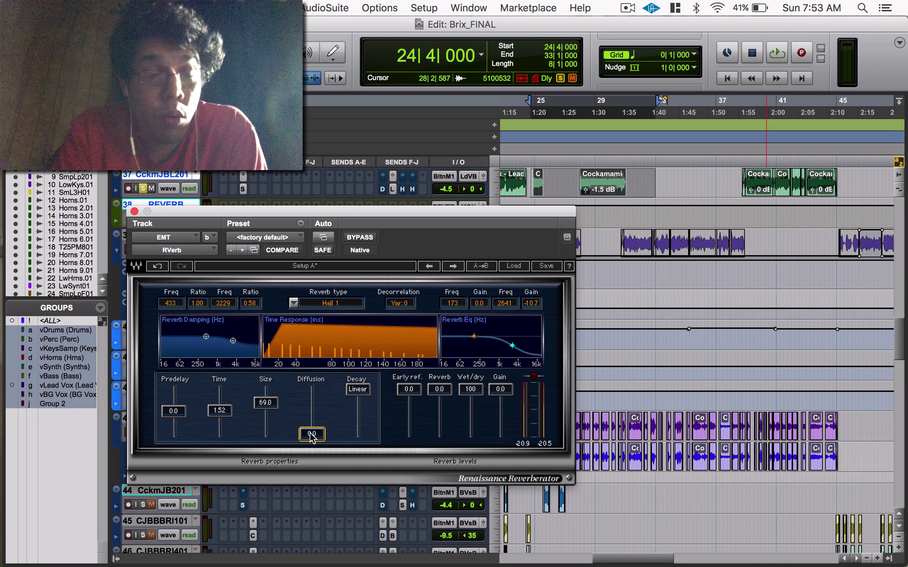
Replay the loop and compare Diffusion at 100.0 with Diffusion at 0.0
key("space")
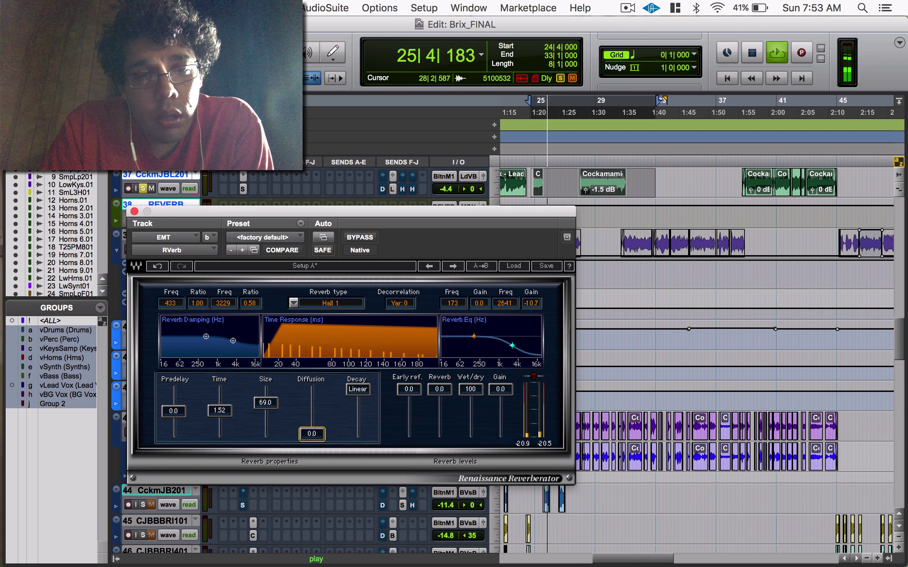
left_click_drag(311, 435, 312, 389)
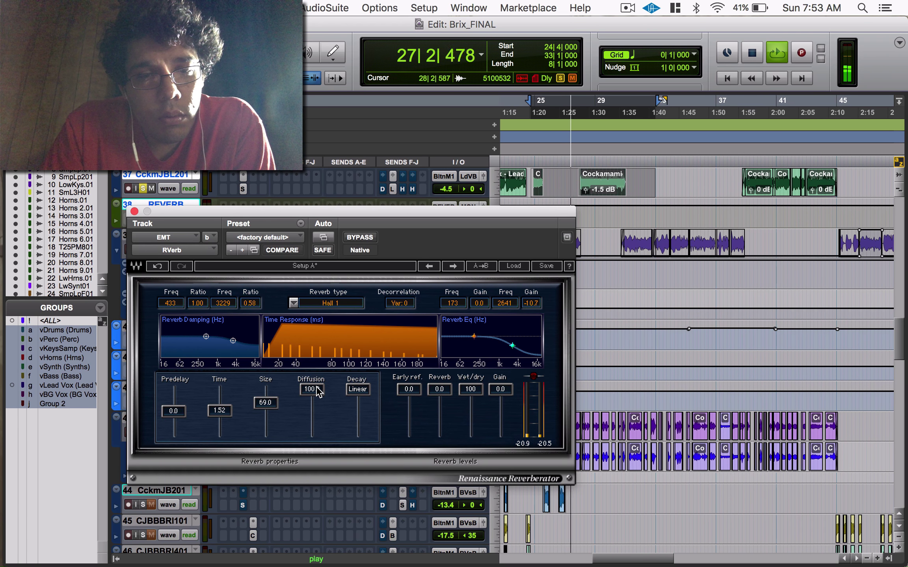
left_click_drag(318, 391, 311, 435)
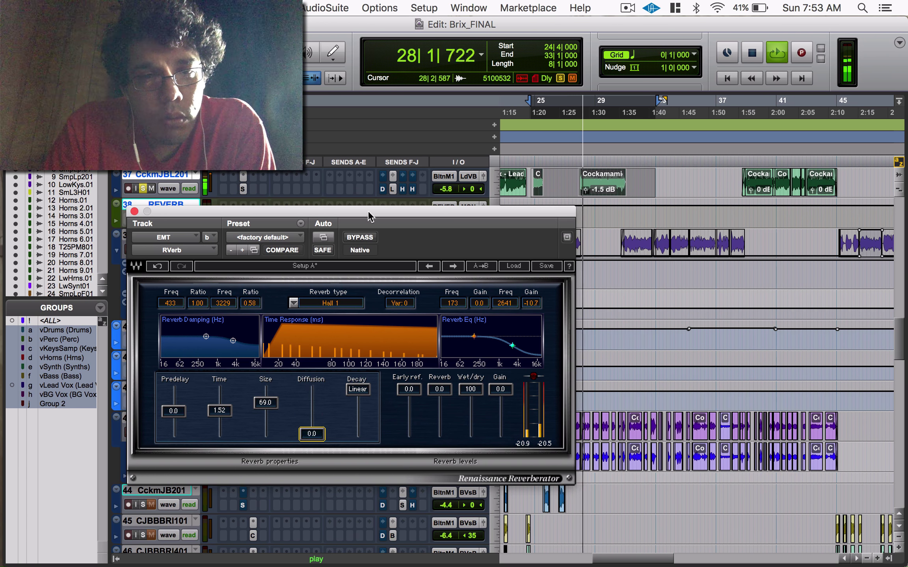
Stop playback, switch the EMT send on LeadVoclsCmp to pre-fader, and lower that track's volume to -∞
left_click_drag(361, 212, 711, 160)
key("space")
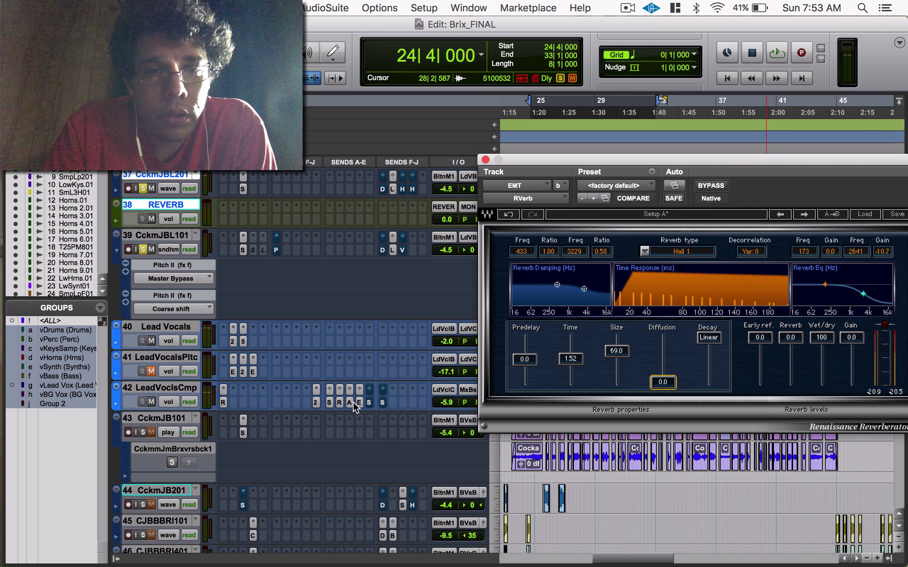
left_click(357, 402)
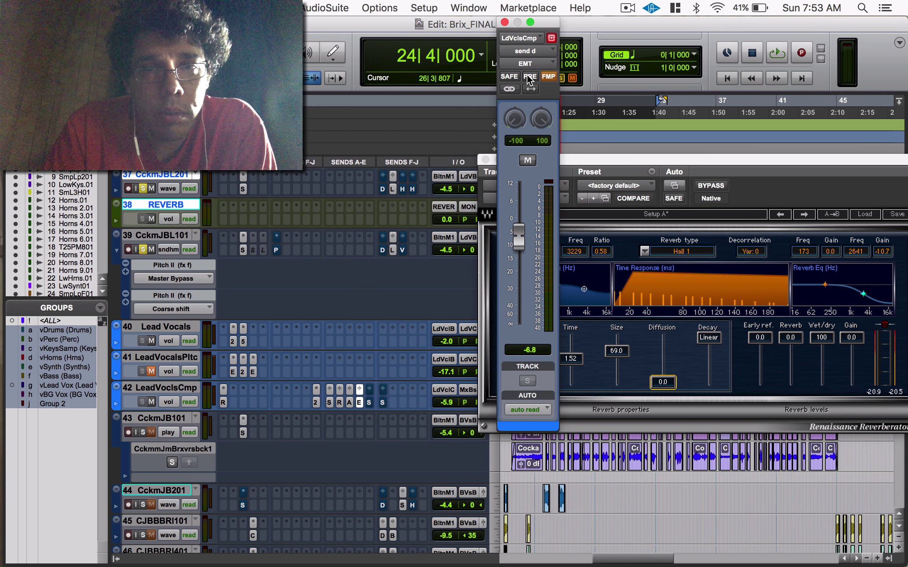
left_click(504, 22)
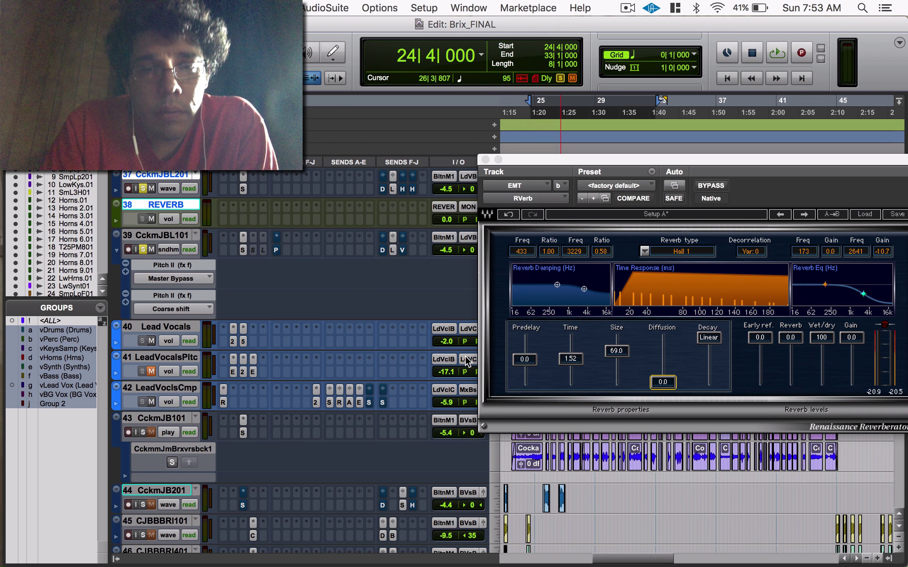
left_click_drag(446, 404, 446, 453)
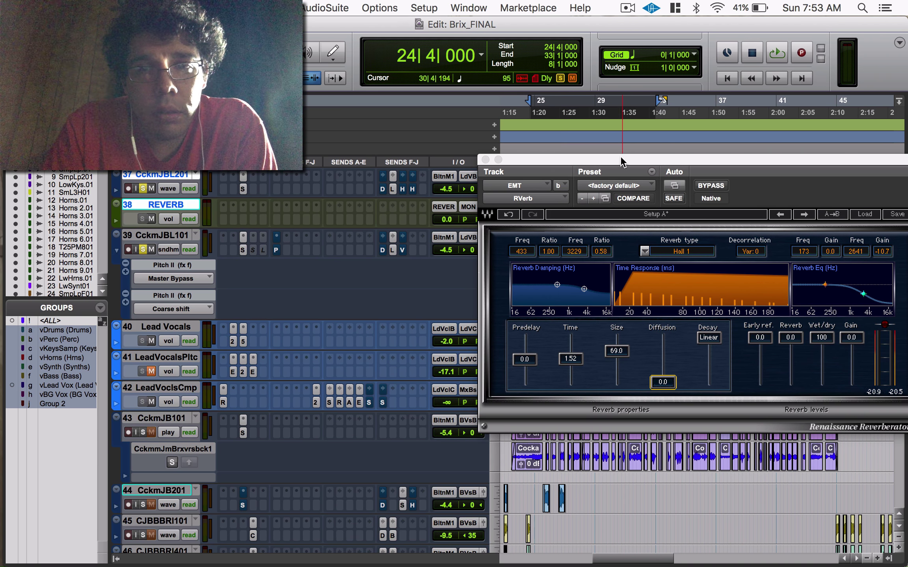
Play the loop with only the reverb return audible and raise Diffusion from 0.0 to 100.0
left_click_drag(620, 162, 235, 194)
key("space")
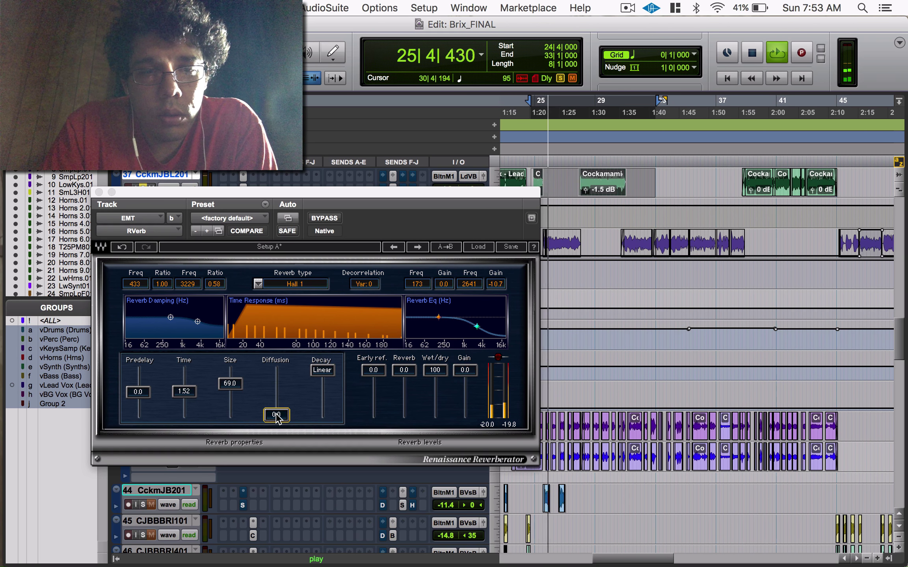
left_click_drag(277, 418, 278, 374)
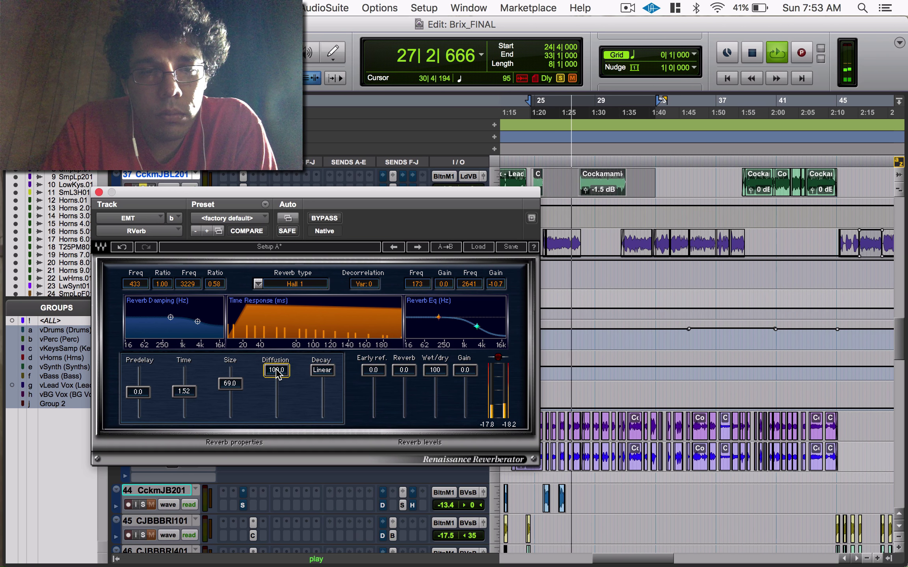
mouse_move(278, 375)
left_mouse_down()
mouse_move(278, 418)
mouse_move(279, 374)
left_mouse_up()
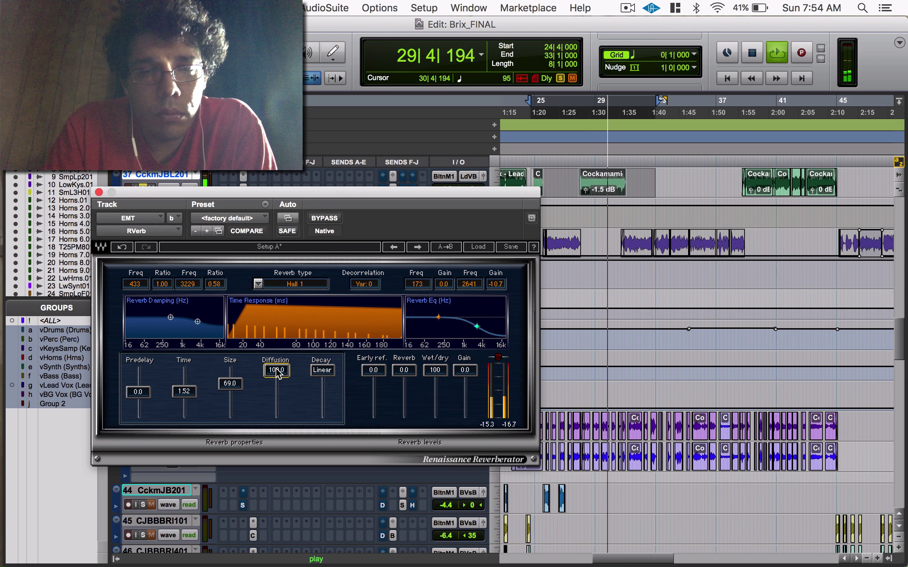
key("space")
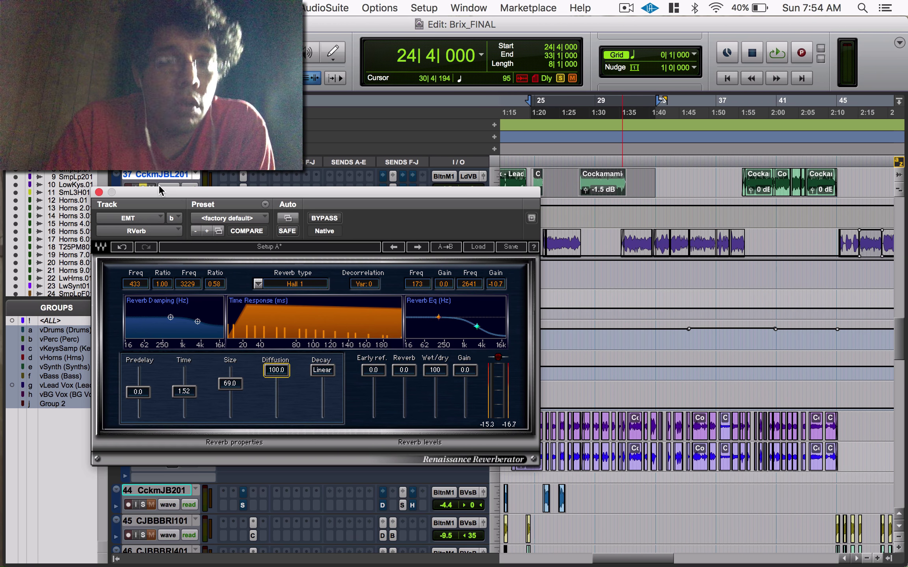
Set the reverb Time to 2.40 and Size to 100.0, keep Diffusion at 100.0, and close the plug-in window
left_click_drag(184, 392, 184, 388)
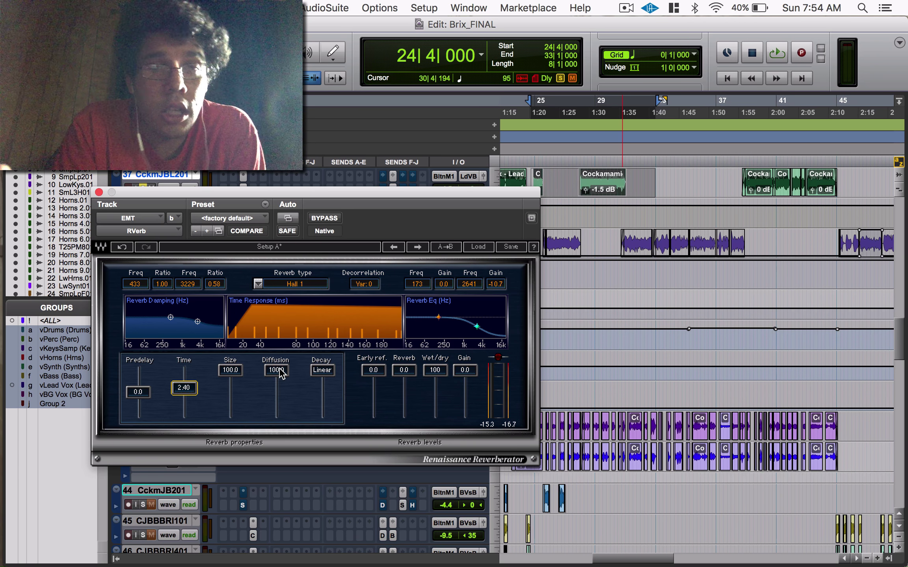
mouse_move(277, 370)
left_mouse_down()
mouse_move(282, 417)
mouse_move(276, 370)
left_mouse_up()
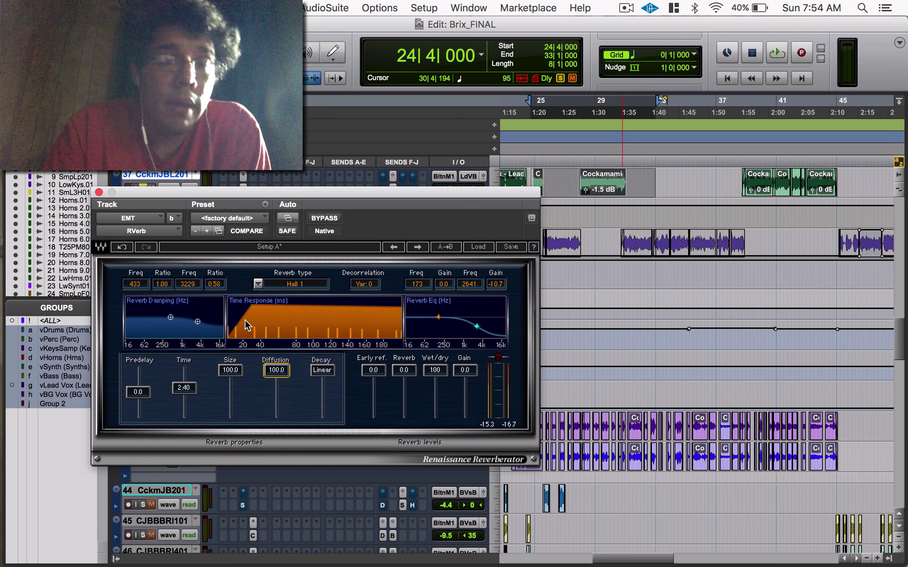
left_click(99, 193)
Return the EMT send on LeadVoclsCmp to post-fader and set the track's volume to -5.3
left_click(359, 402)
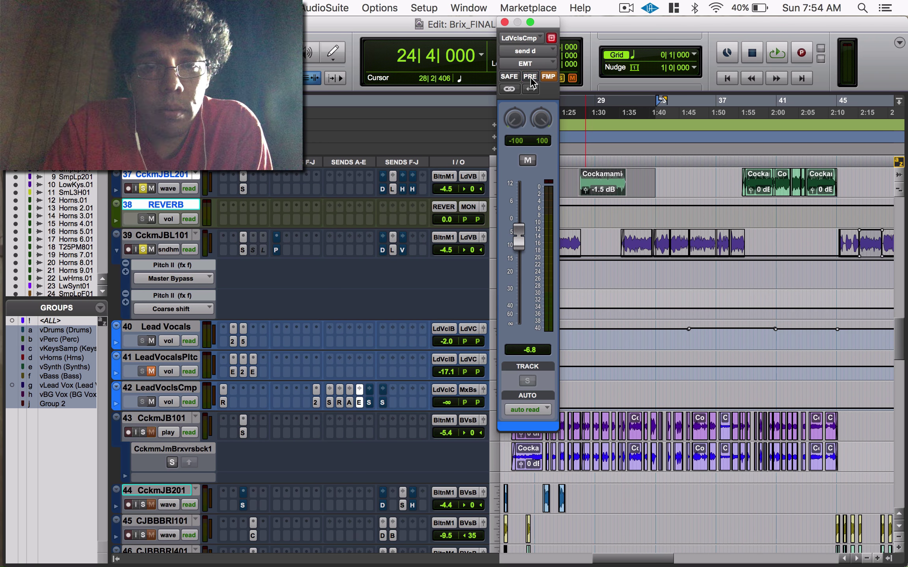
left_click(449, 402)
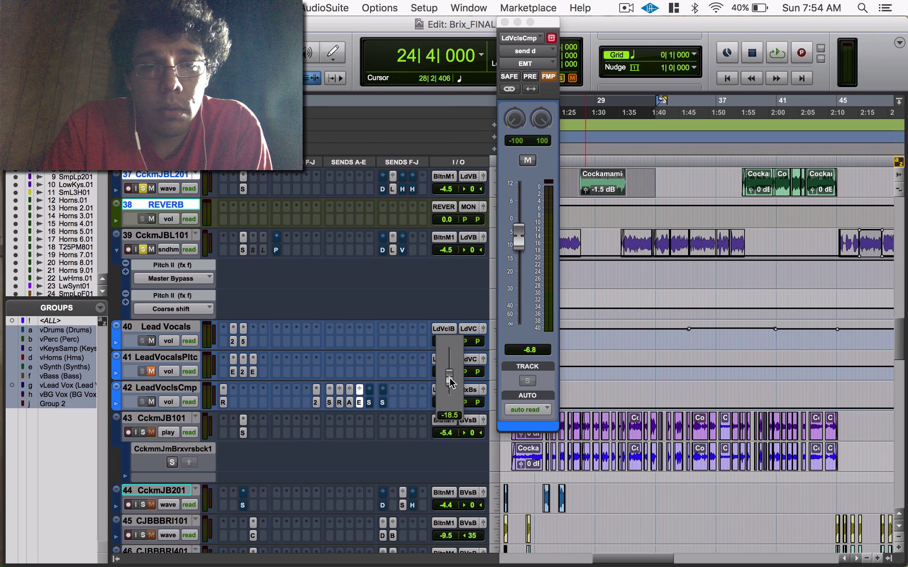
left_click_drag(451, 374, 450, 367)
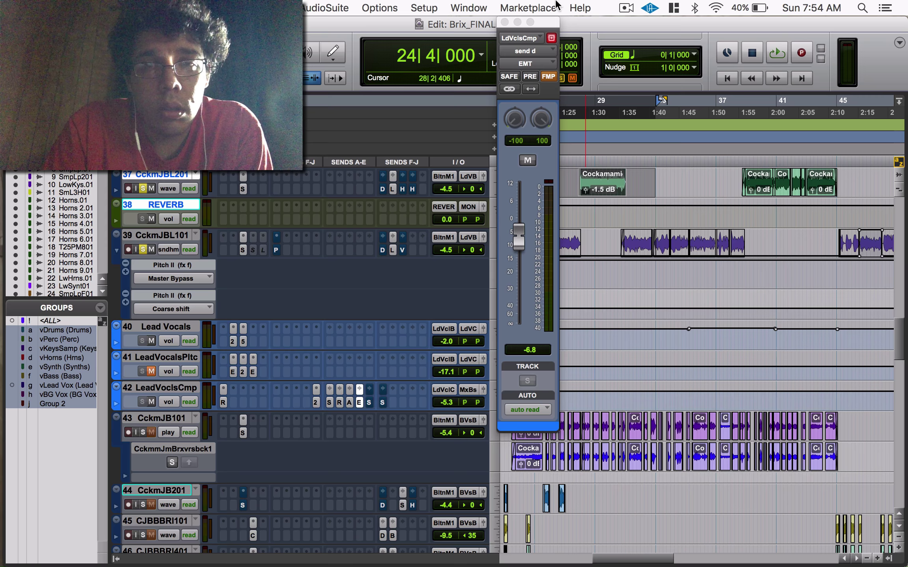
left_click(504, 22)
Reopen the RVerb insert of the EMT track above the vocal tracks and choose the Hall 2 reverb type
scroll(250, 361, "down", 20)
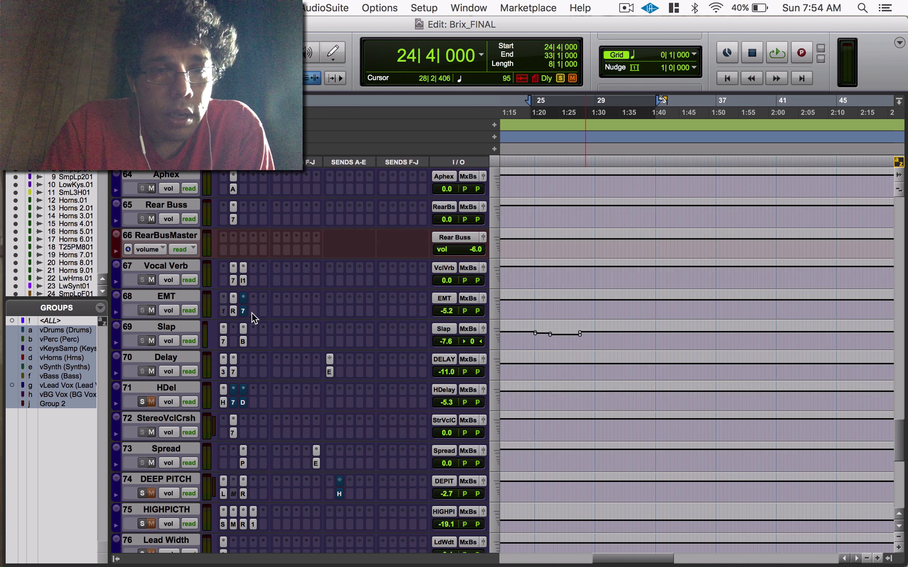
left_click(233, 311)
scroll(285, 262, "up", 5)
scroll(286, 262, "up", 15)
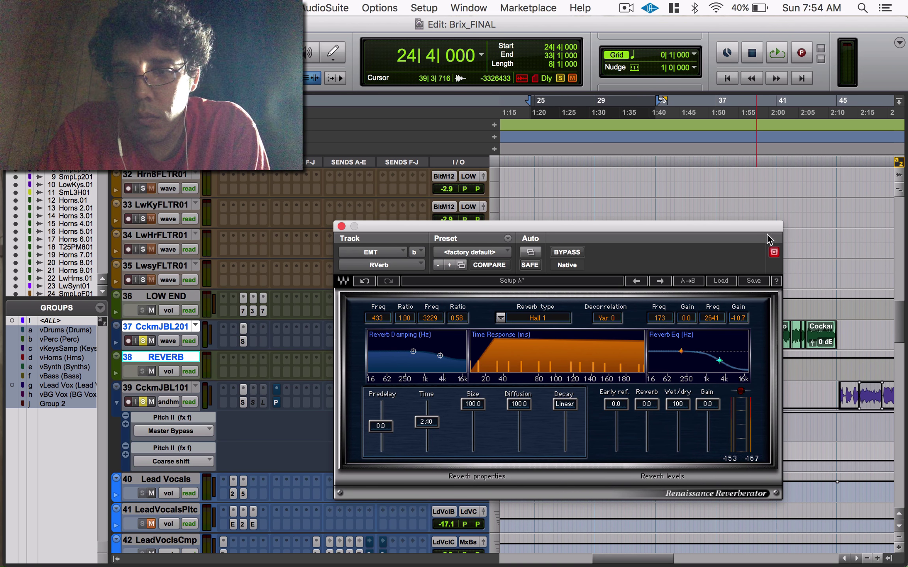
left_click_drag(763, 225, 621, 40)
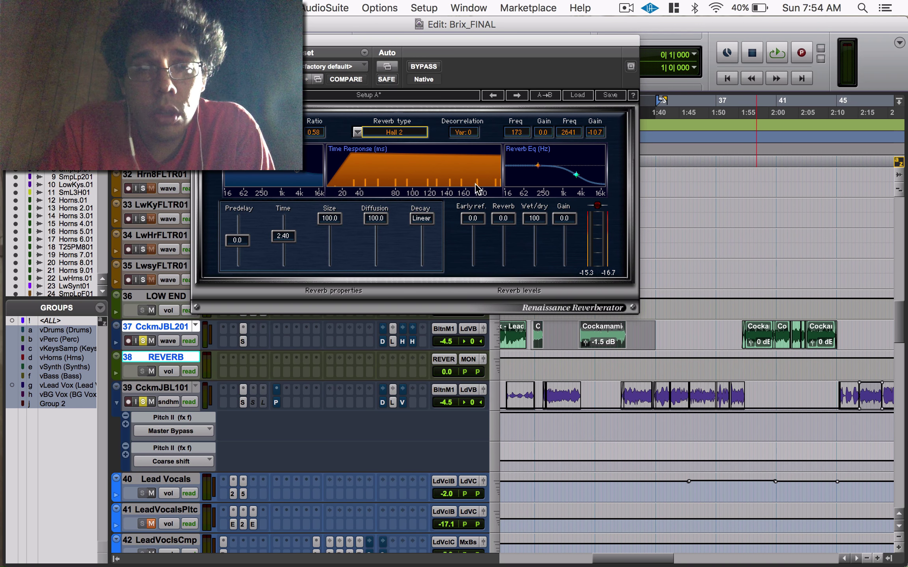
Switch the RVerb reverb type repeatedly between Hall 1 and Hall 2 to compare their time responses, ending on Hall 2
left_click(358, 133)
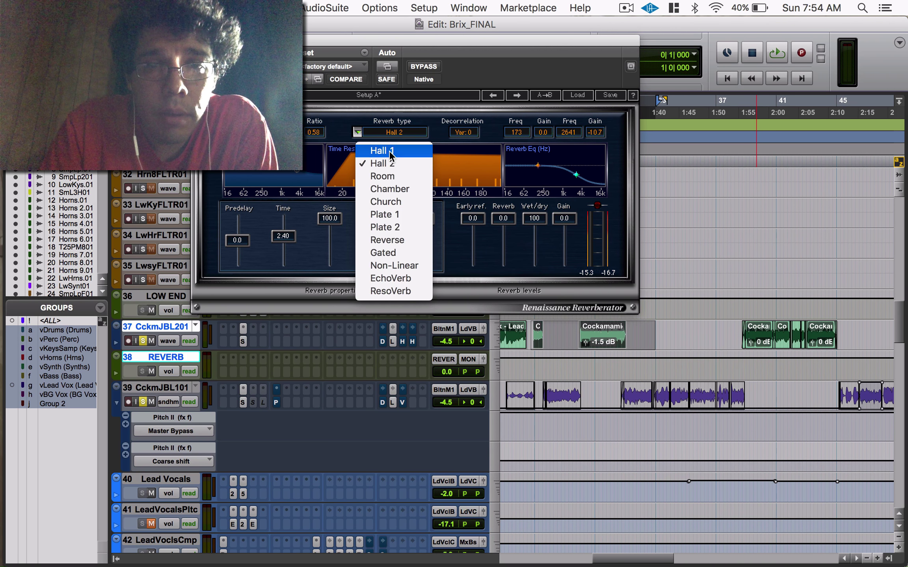
left_click(389, 152)
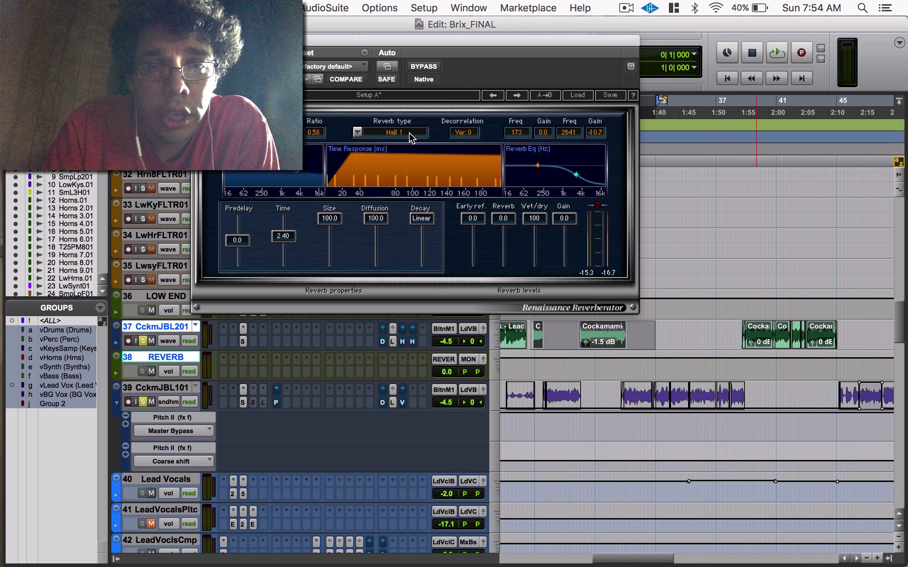
left_click(358, 133)
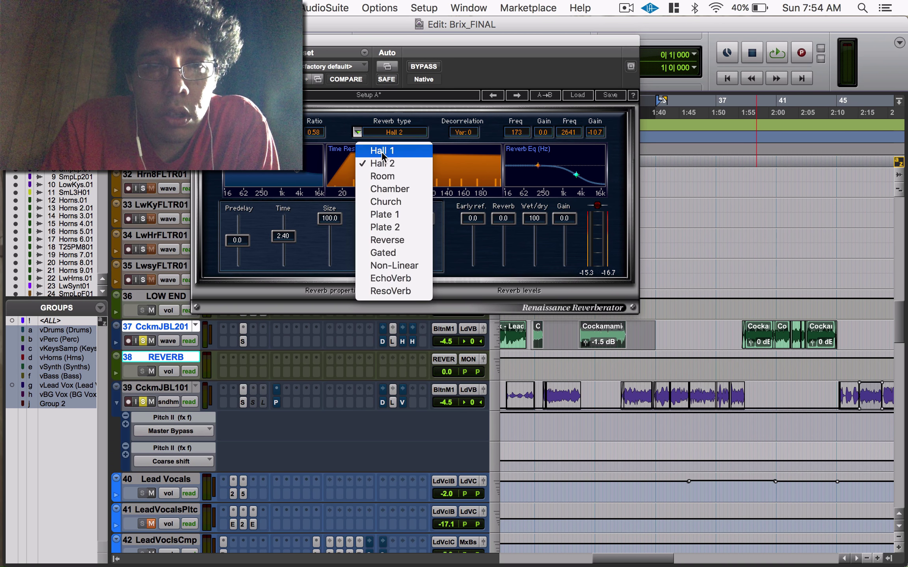
left_click(384, 148)
left_click_drag(388, 136, 361, 187)
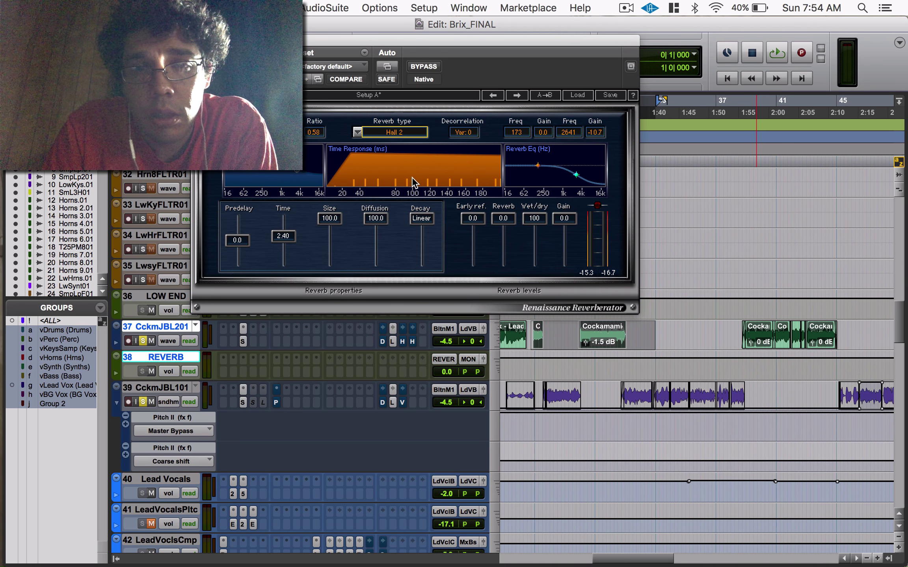
left_click(359, 133)
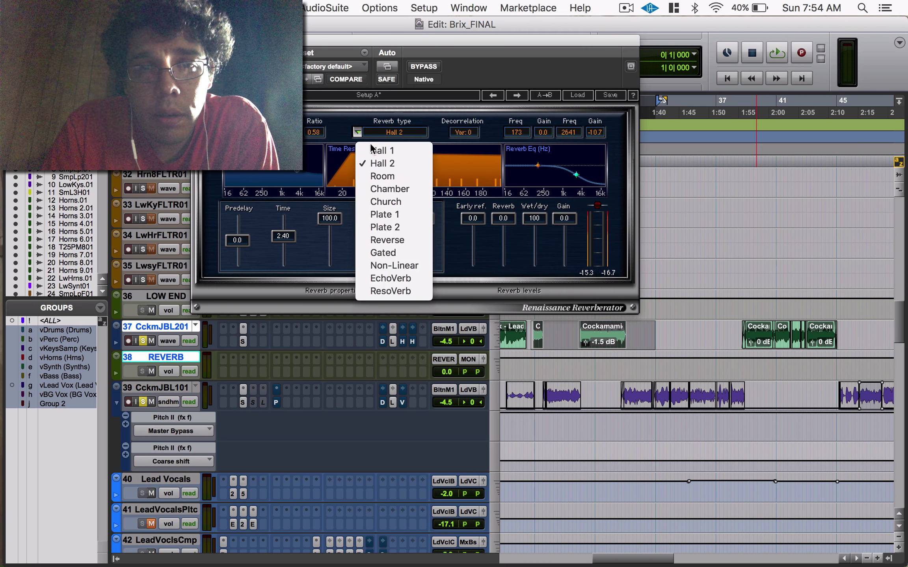
left_click(382, 149)
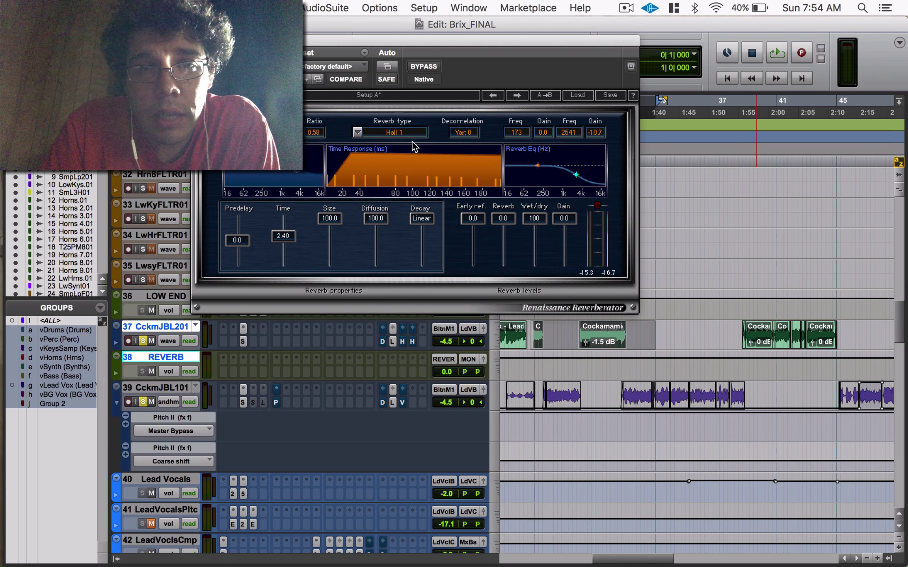
left_click_drag(410, 136, 385, 191)
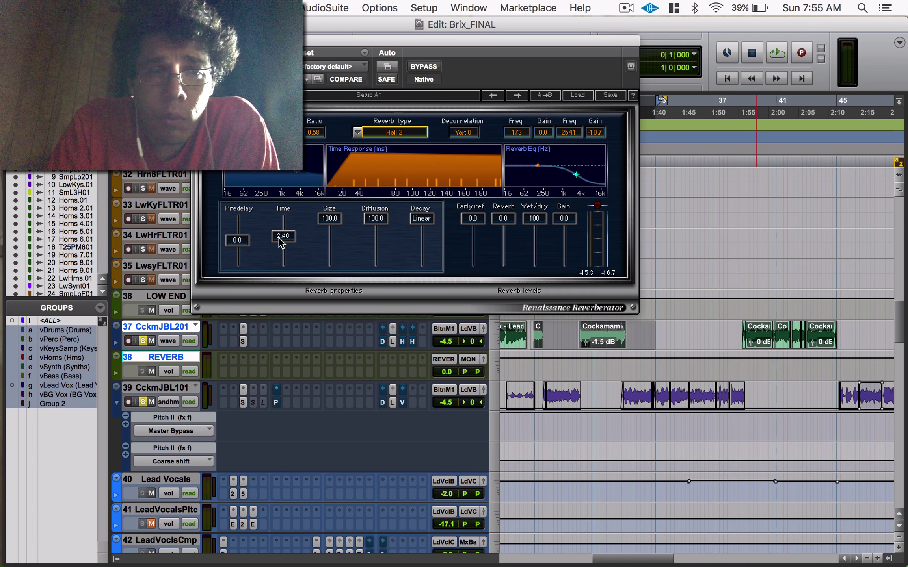
Play the loop with Time at 8.89 and Predelay at 40.3, comparing Hall 1 with Hall 2, and stop playback on Hall 2
key("space")
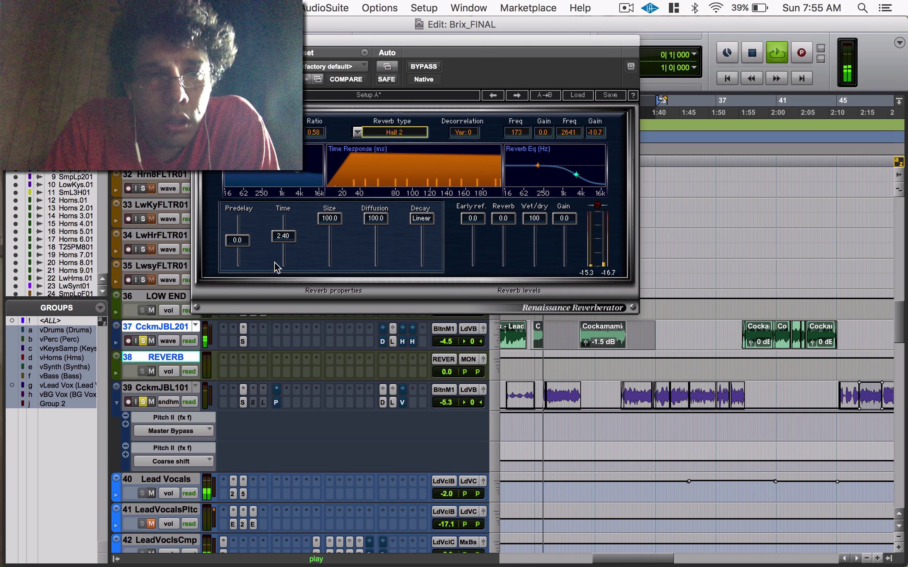
left_click_drag(284, 236, 247, 235)
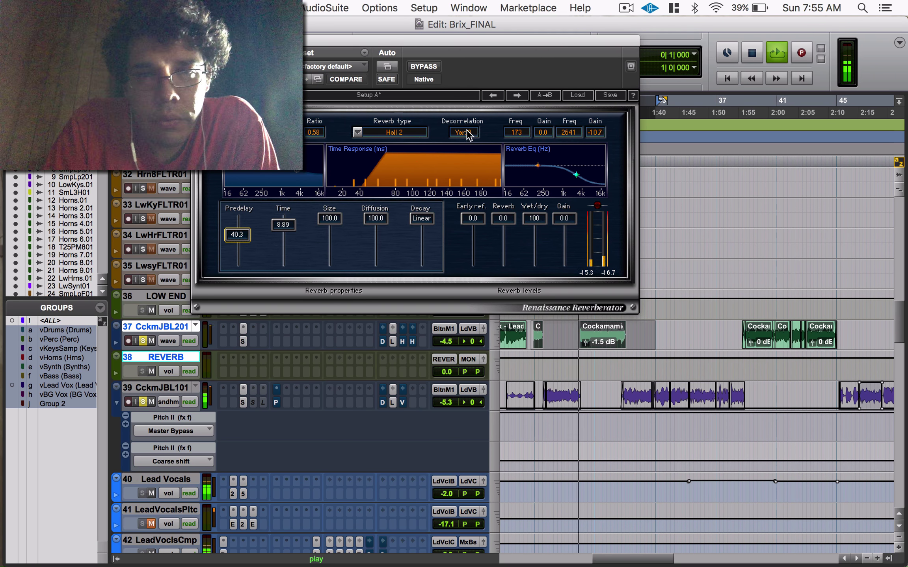
left_click(358, 132)
left_click(384, 162)
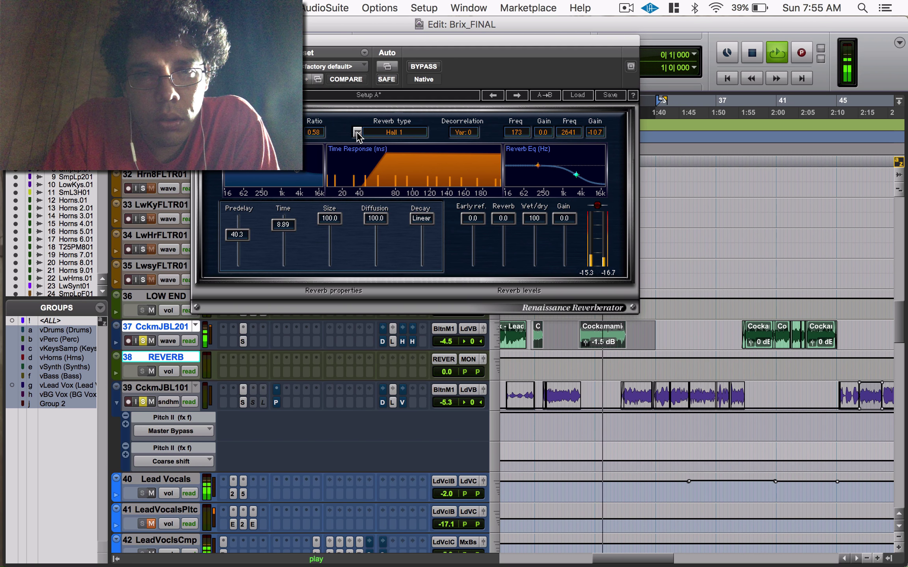
left_click(357, 133)
left_click(371, 163)
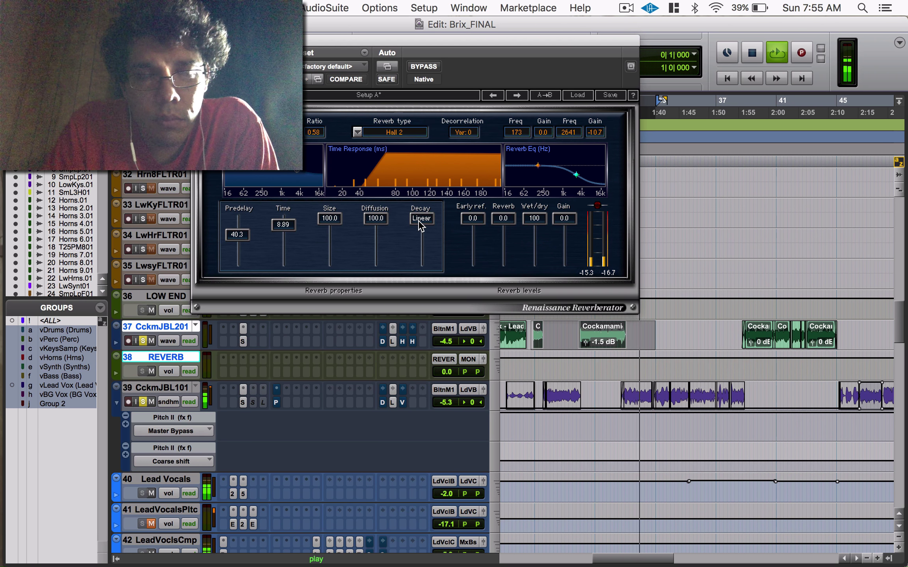
key("space")
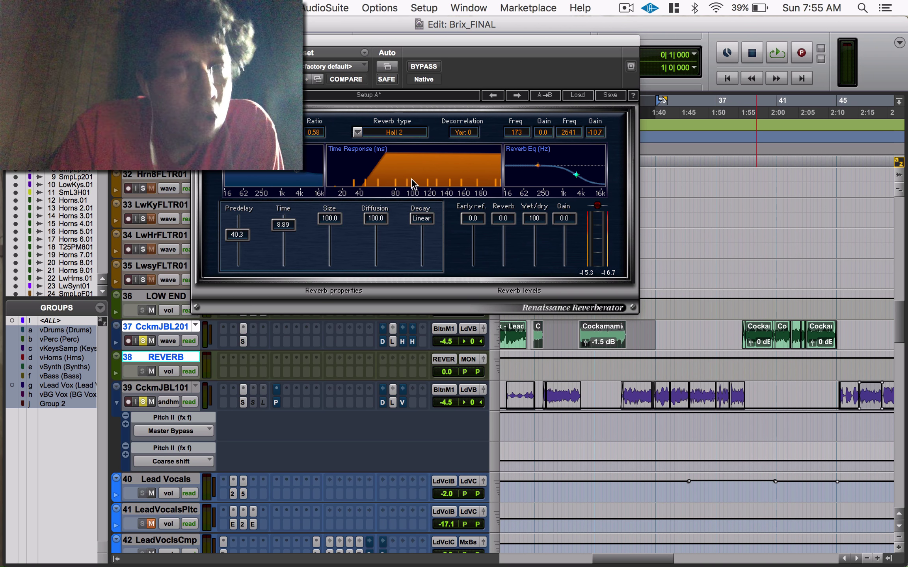
Choose Hall 1, play the loop, change the reverb type to Hall 2 during playback, and stop
left_click(359, 133)
left_click(385, 151)
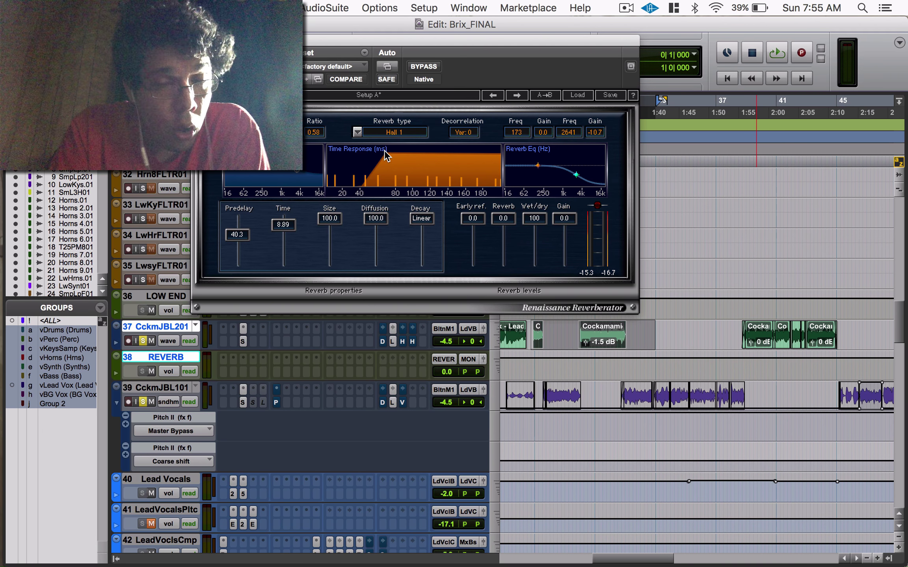
key("space")
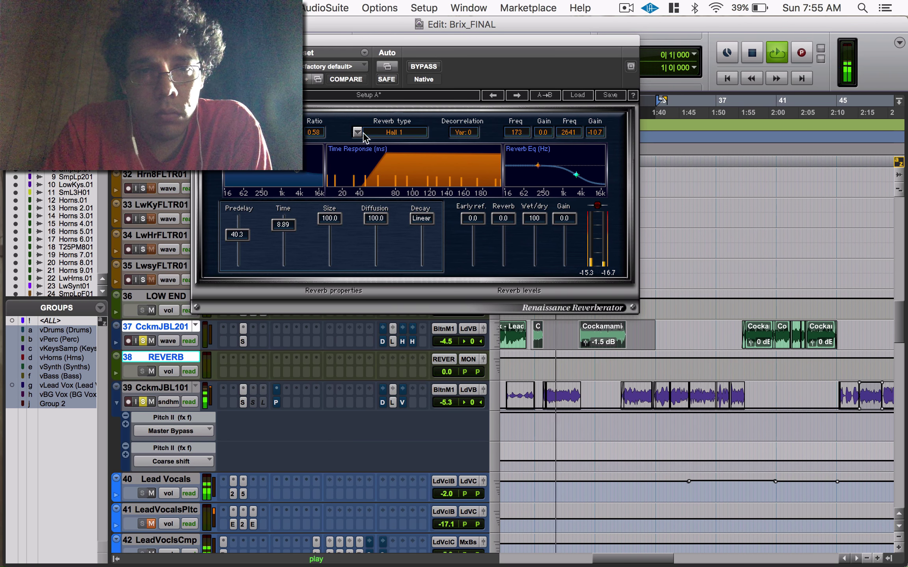
left_click(383, 133)
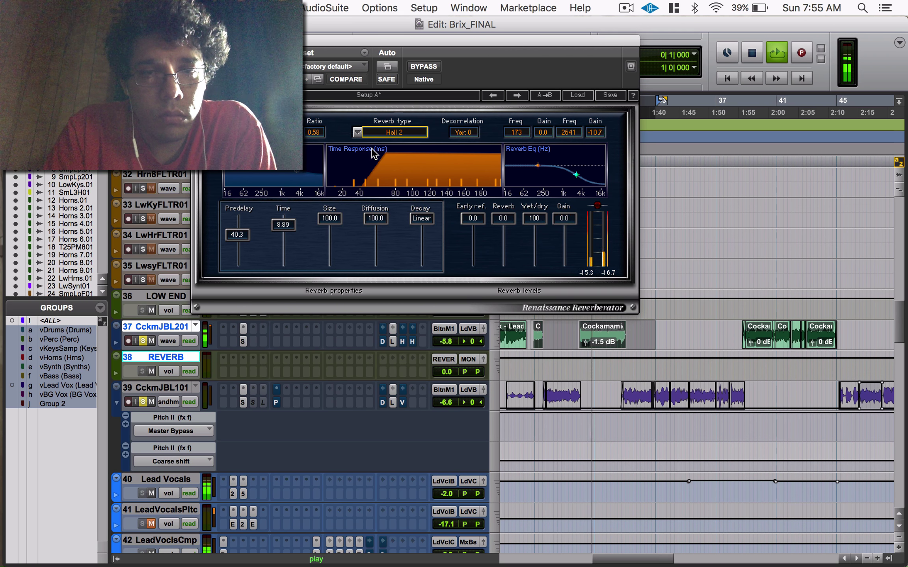
key("space")
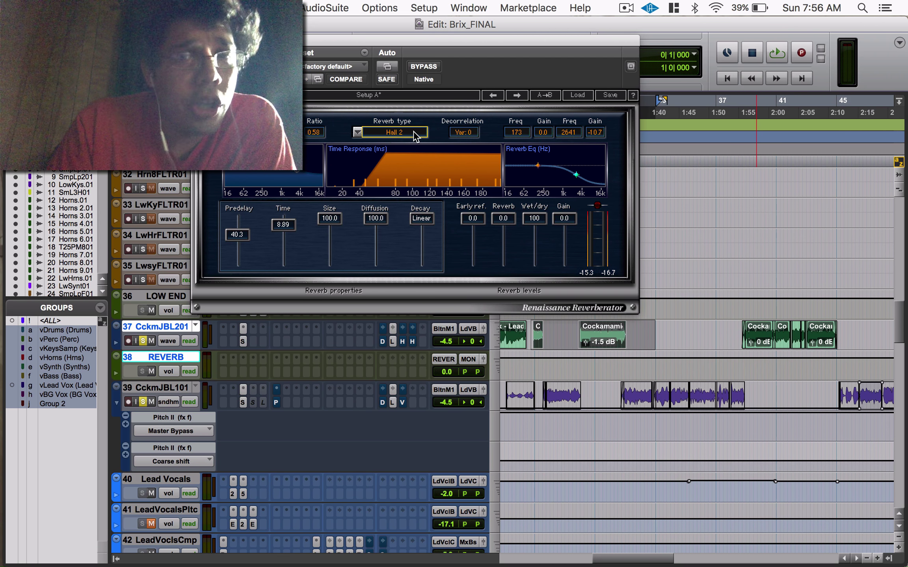
Set the reverb type to Hall 1 and play the loop briefly
left_click(364, 135)
left_click(385, 151)
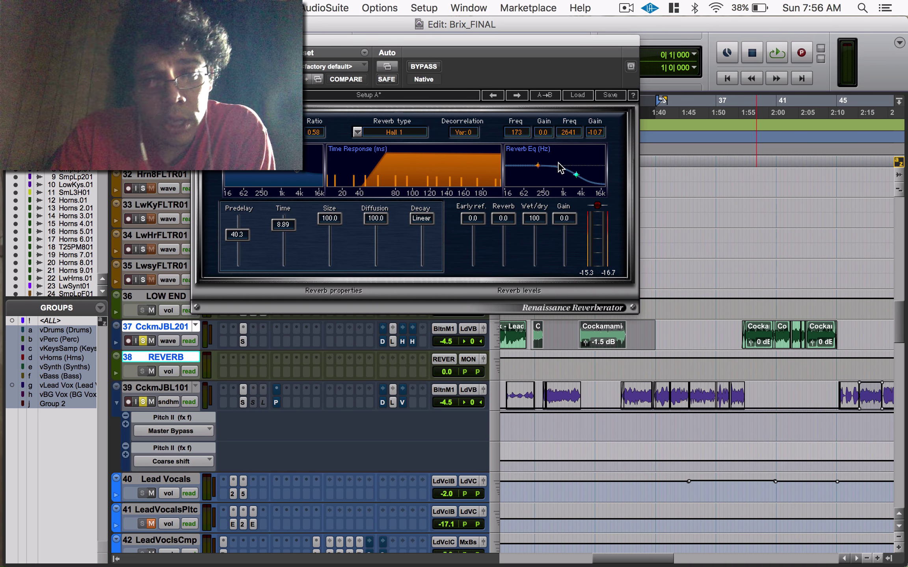
key("space")
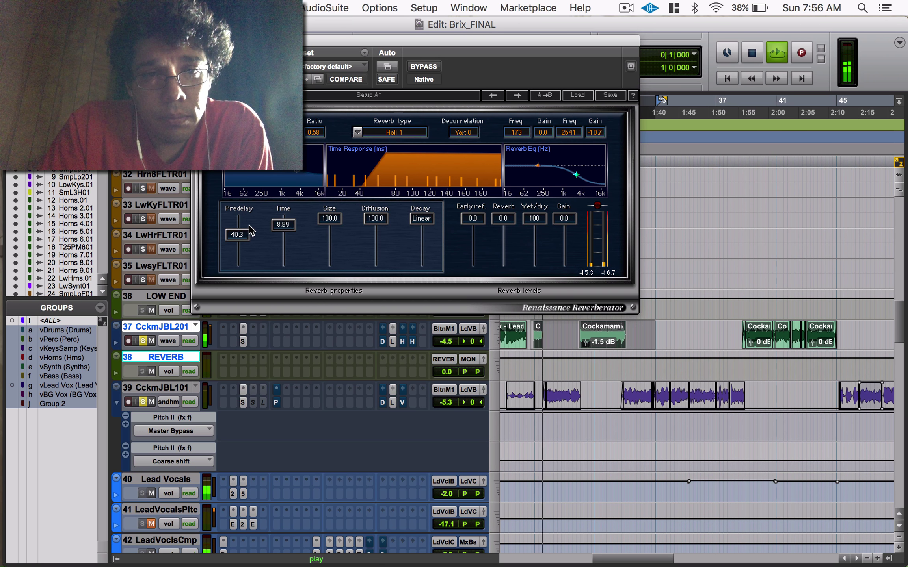
key("space")
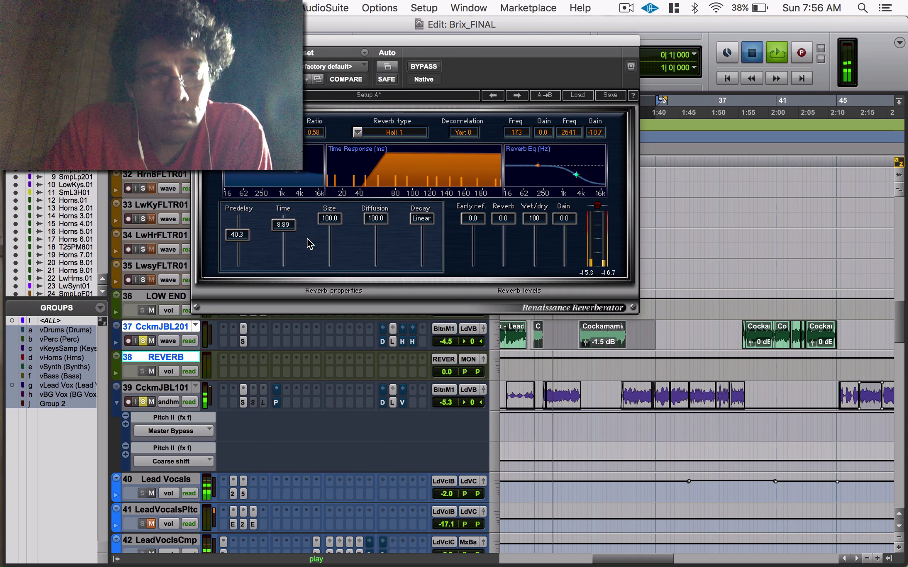
Choose the Room reverb type and reset Predelay to 0.0
left_click(357, 133)
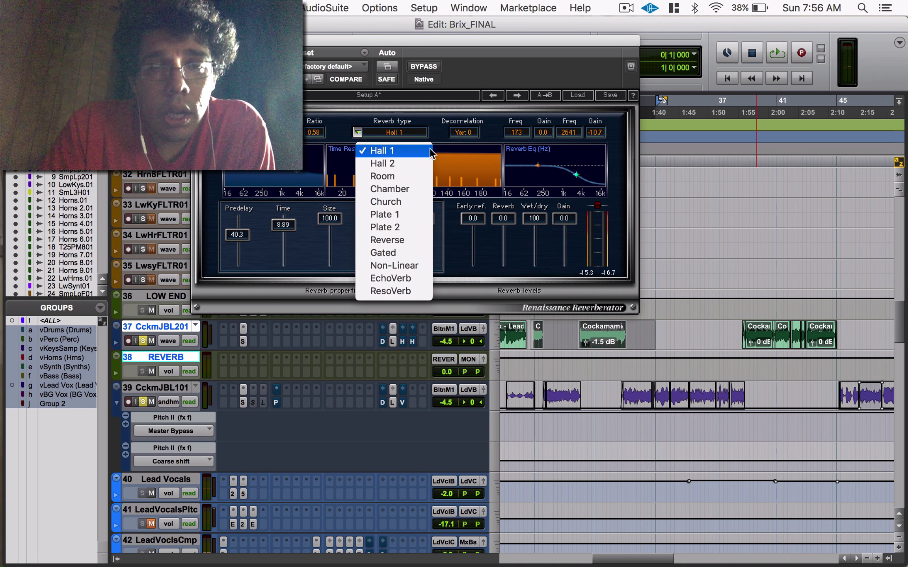
left_click(398, 176)
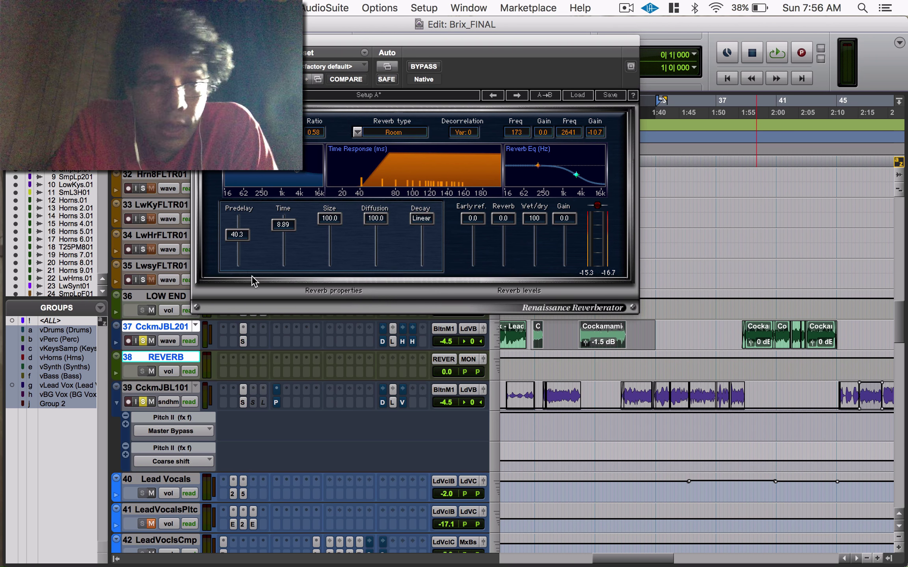
left_click(247, 240, "alt")
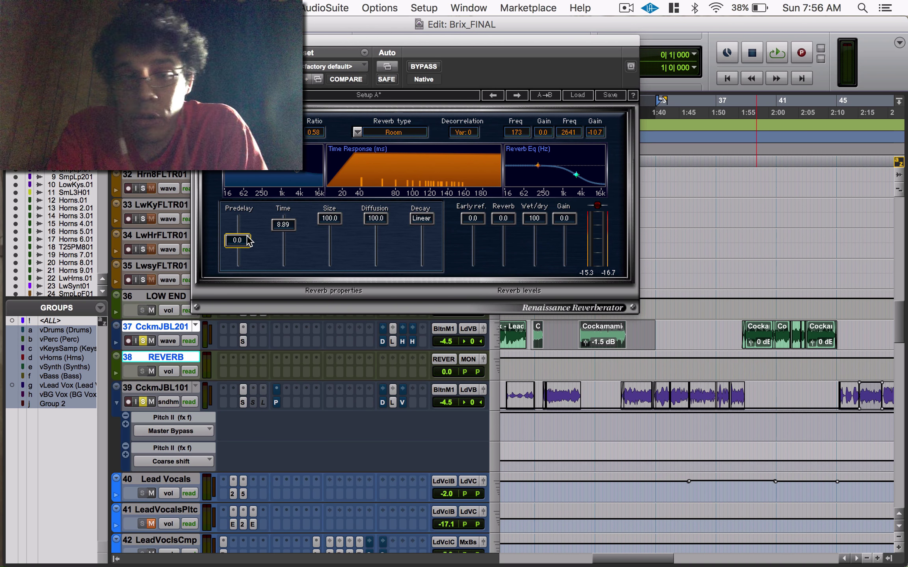
left_click(576, 96)
mouse_move(657, 191)
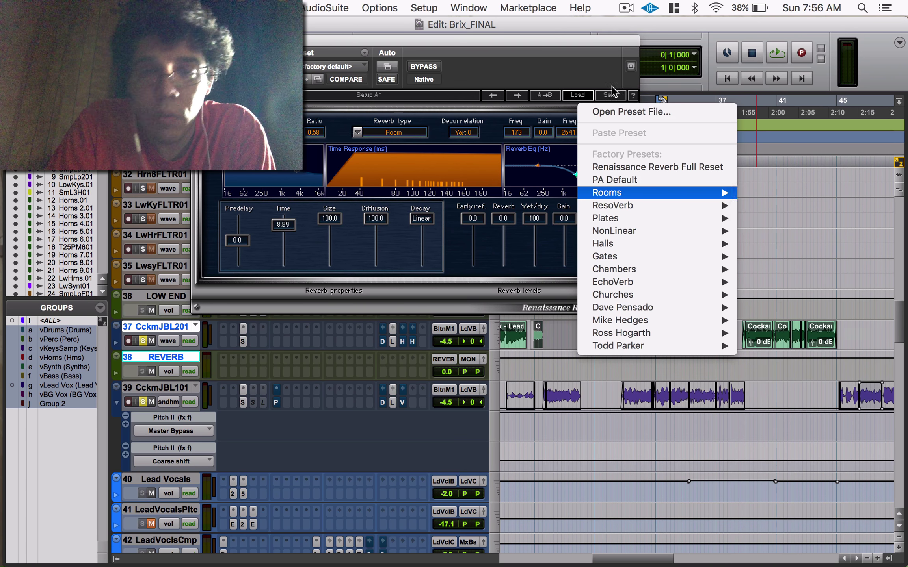
left_click(512, 59)
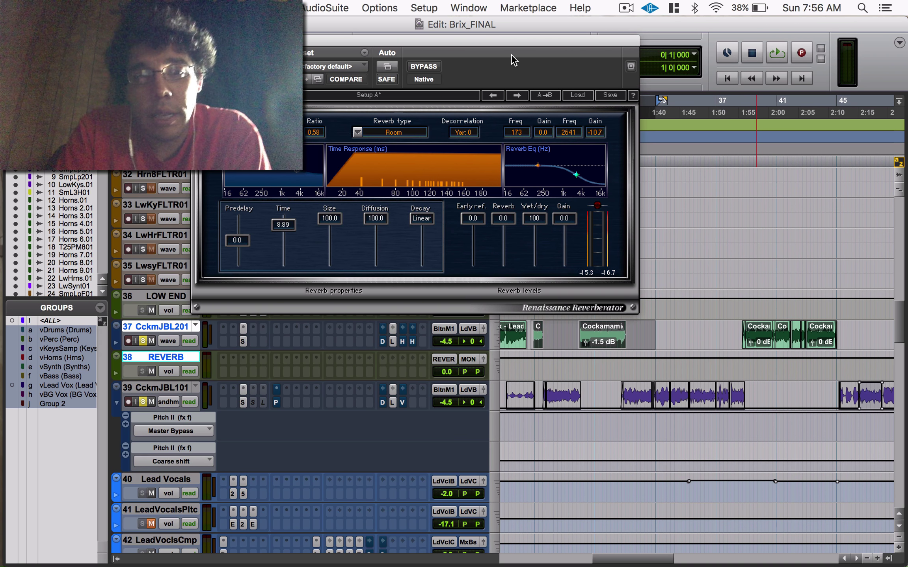
Start loop playback, reset the reverb Time to 2.40, and load the Rooms factory preset Empty Garage
key("space")
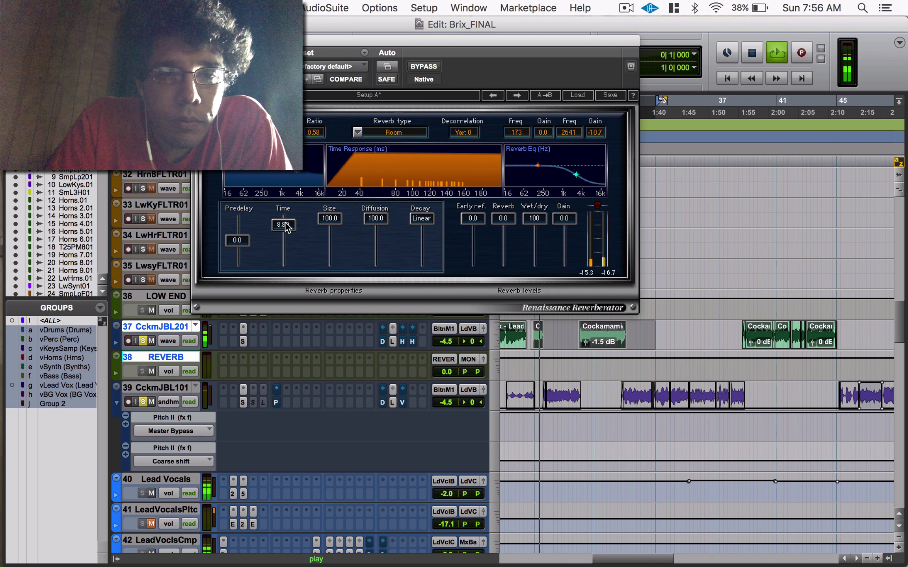
left_click(278, 232)
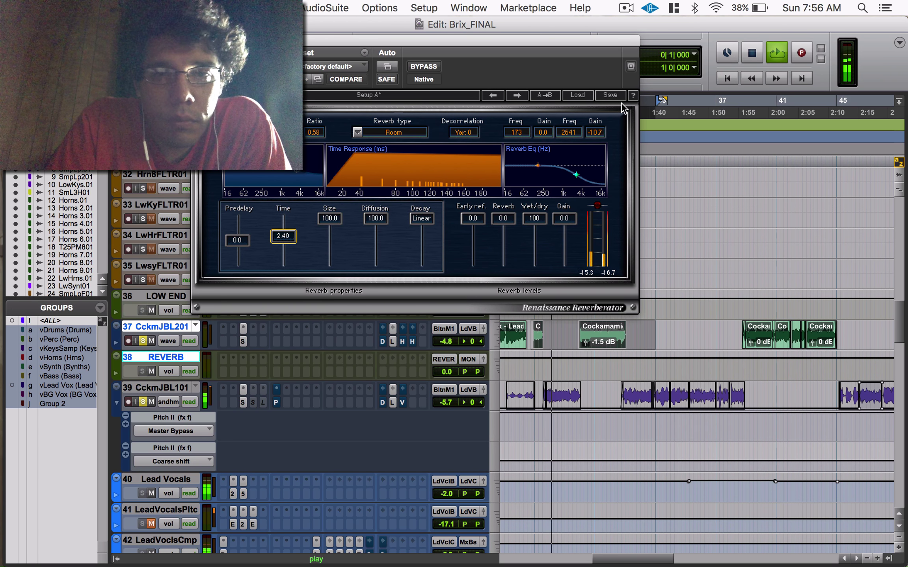
left_click(577, 95)
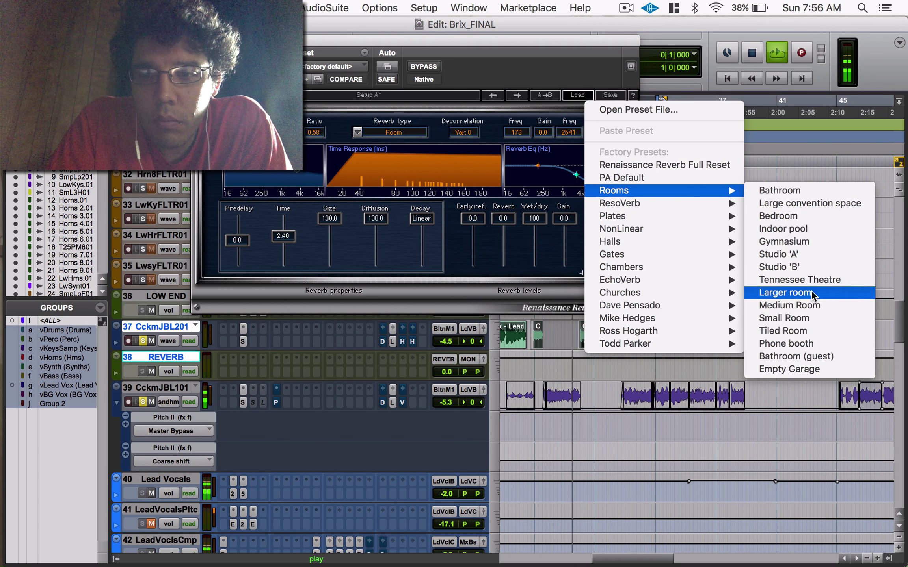
left_click(780, 369)
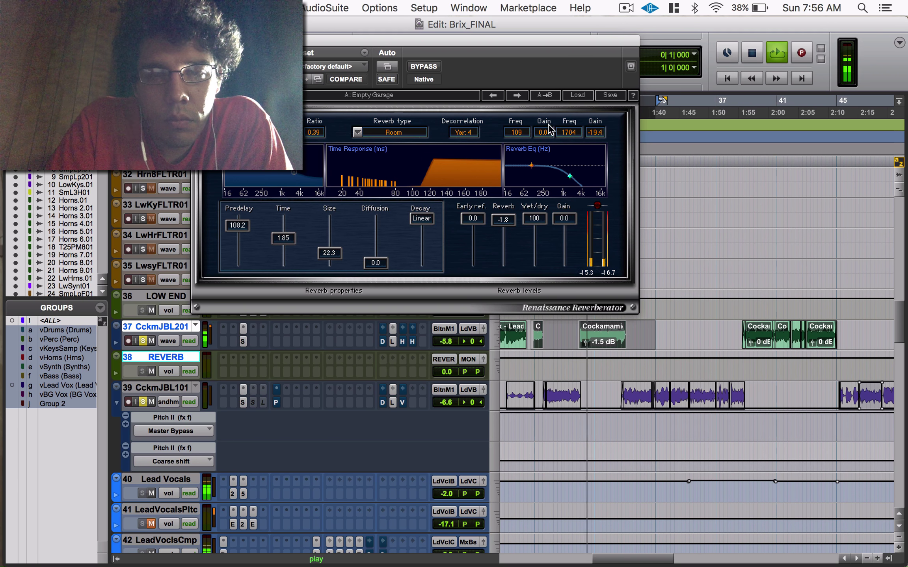
Audition the Rooms factory presets Large convention space and Bathroom during playback, and stop with Bathroom loaded
left_click(577, 96)
mouse_move(669, 189)
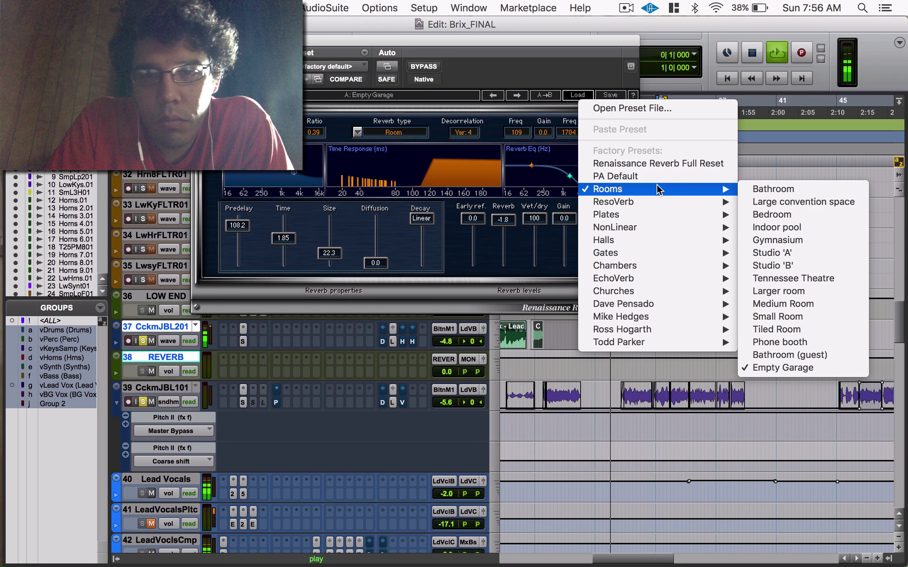
left_click(836, 207)
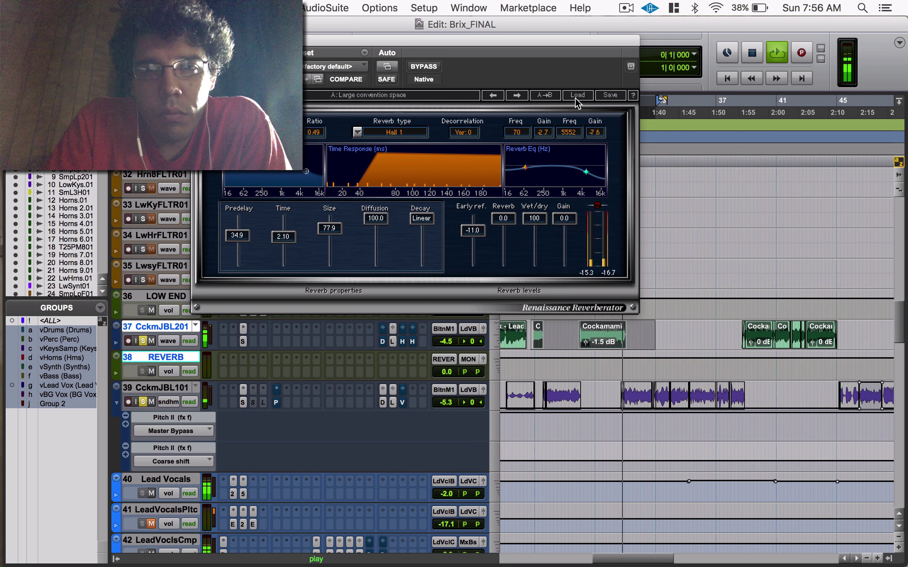
left_click(578, 95)
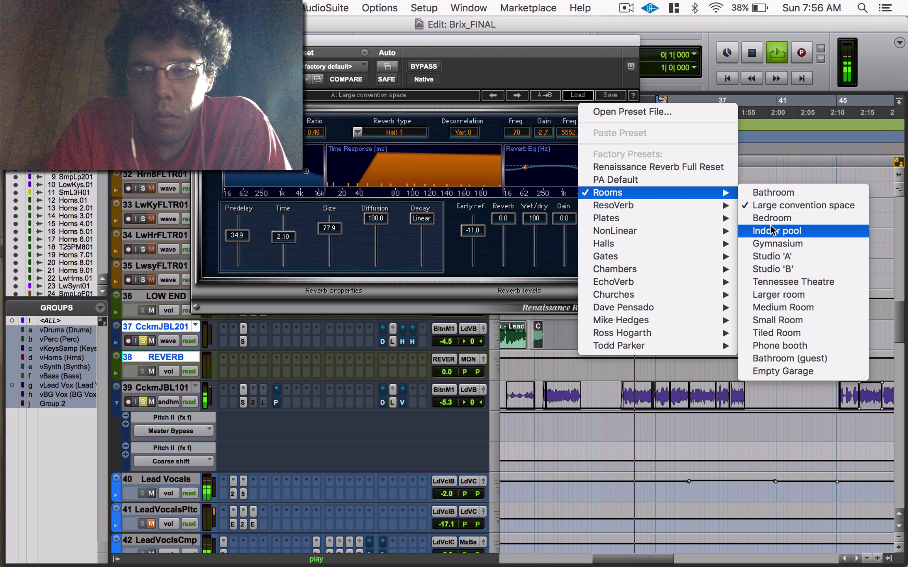
left_click(479, 120)
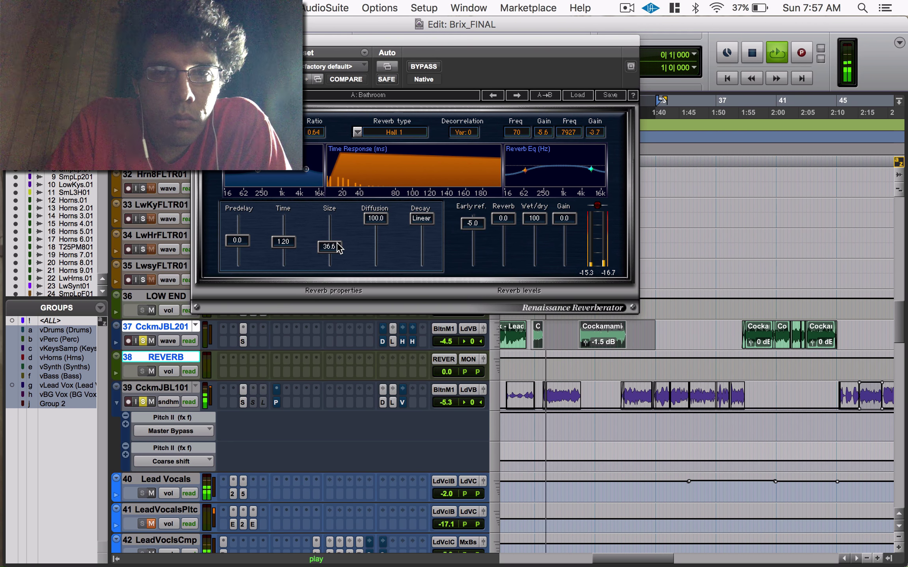
key("space")
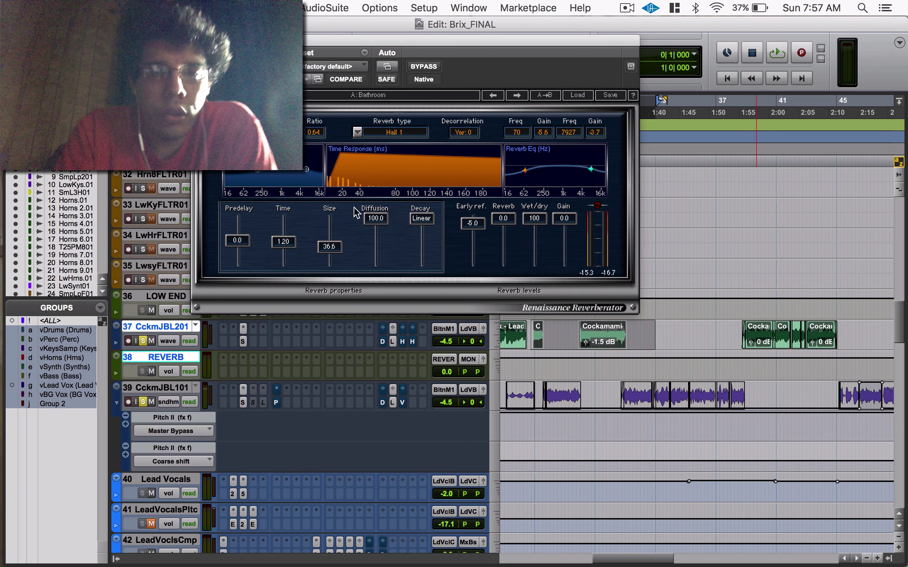
Choose the Room reverb type, load the Rooms factory preset Studio 'A', and audition it over the loop
left_click(357, 133)
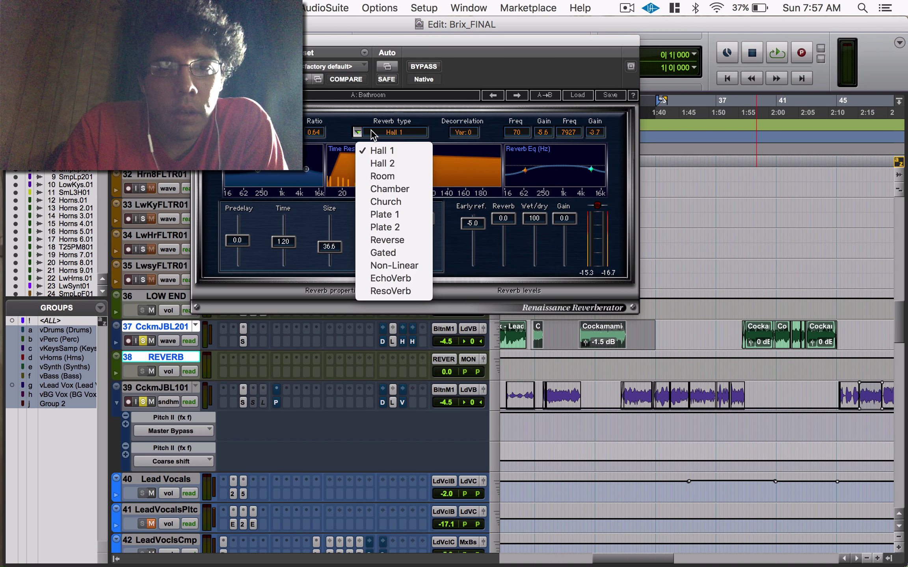
left_click(390, 177)
left_click(571, 97)
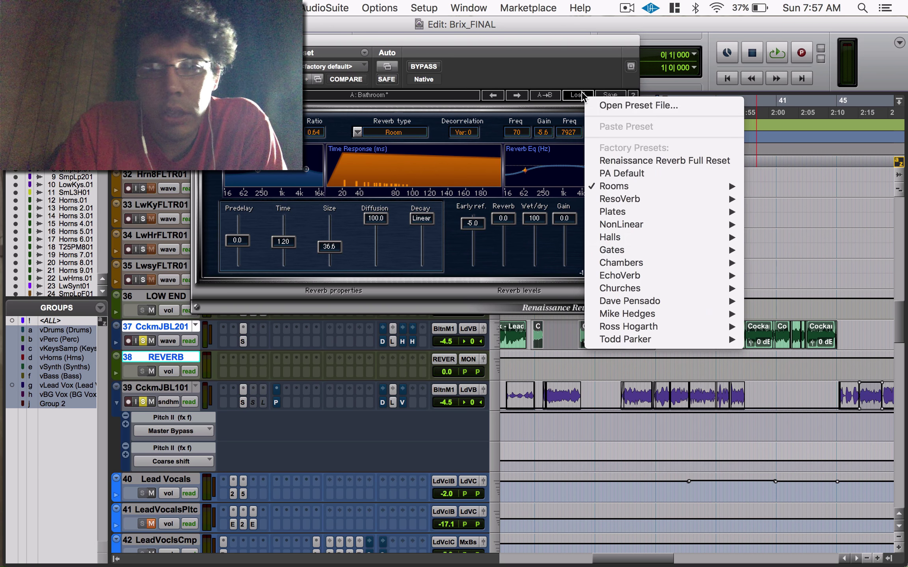
mouse_move(662, 185)
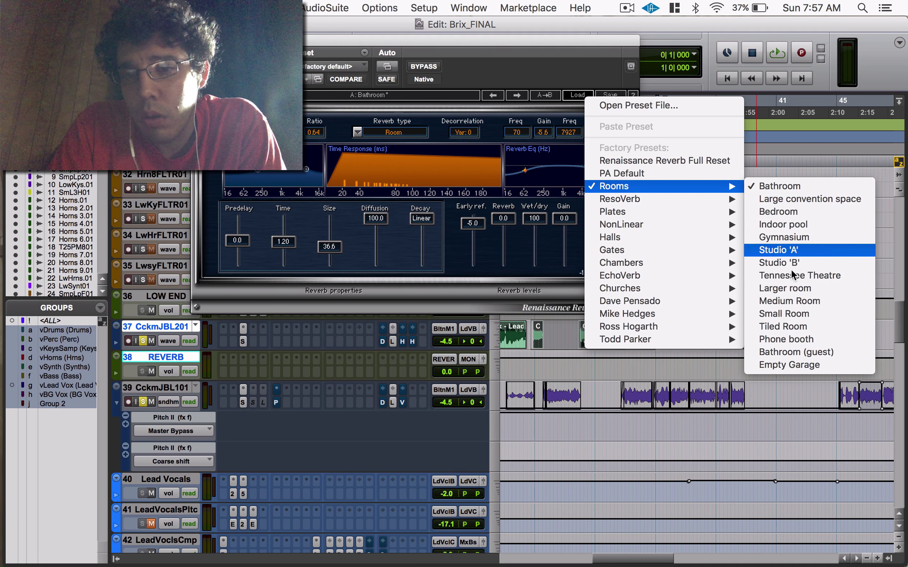
left_click(794, 251)
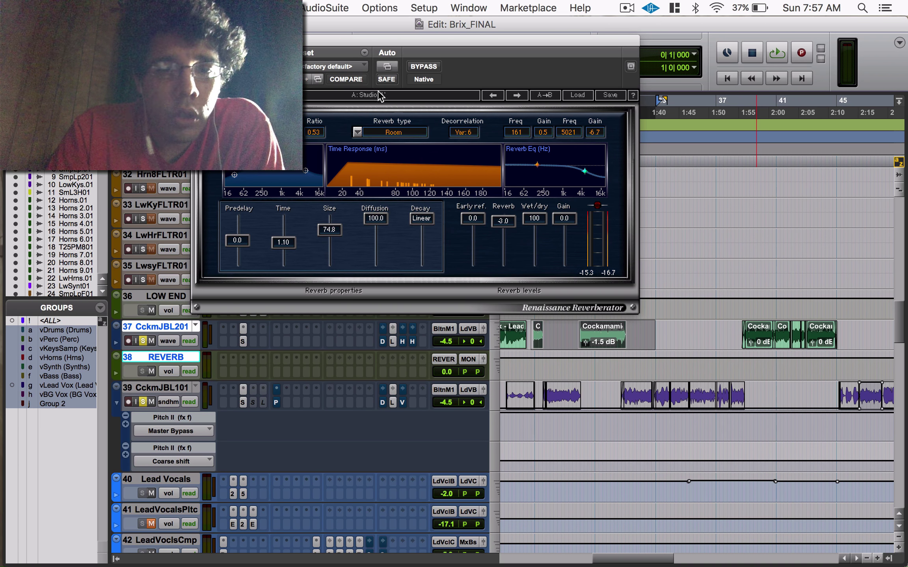
key("space")
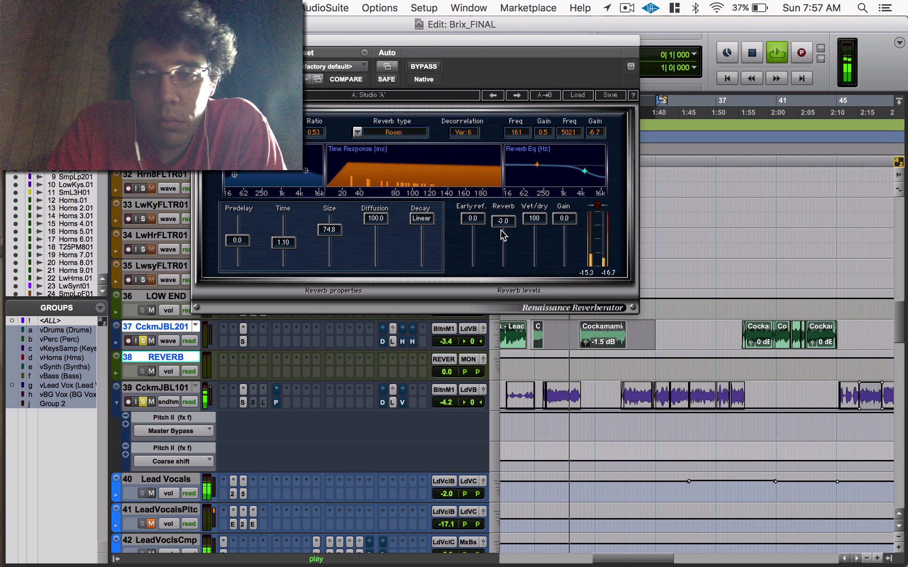
key("space")
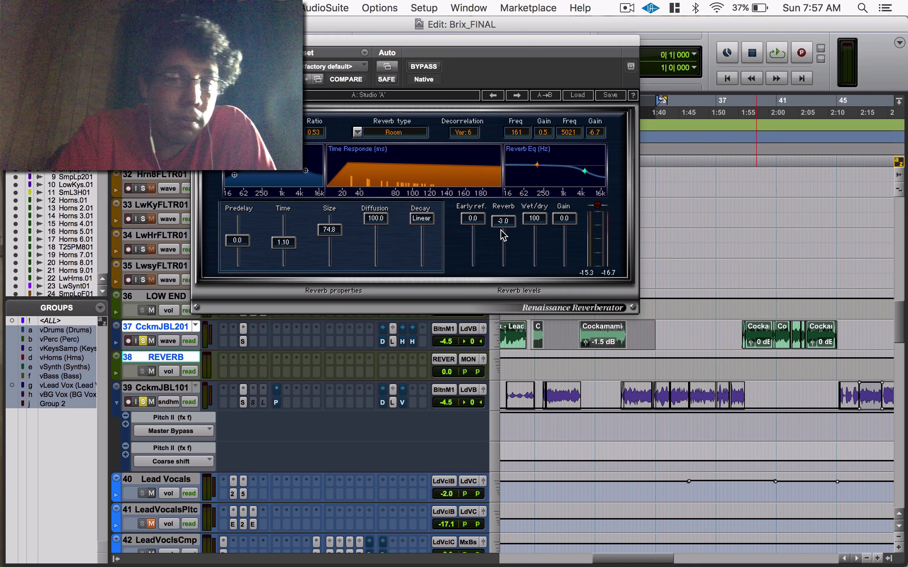
Load the Rooms factory preset Tennessee Theatre, replace it with Studio 'B', and audition Studio 'B' briefly
left_click(578, 97)
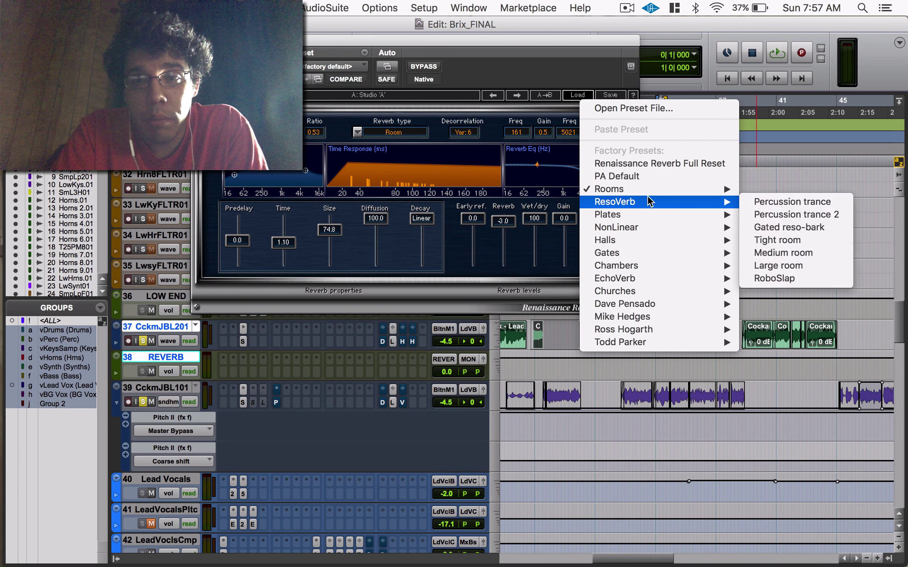
mouse_move(680, 190)
left_click(800, 278)
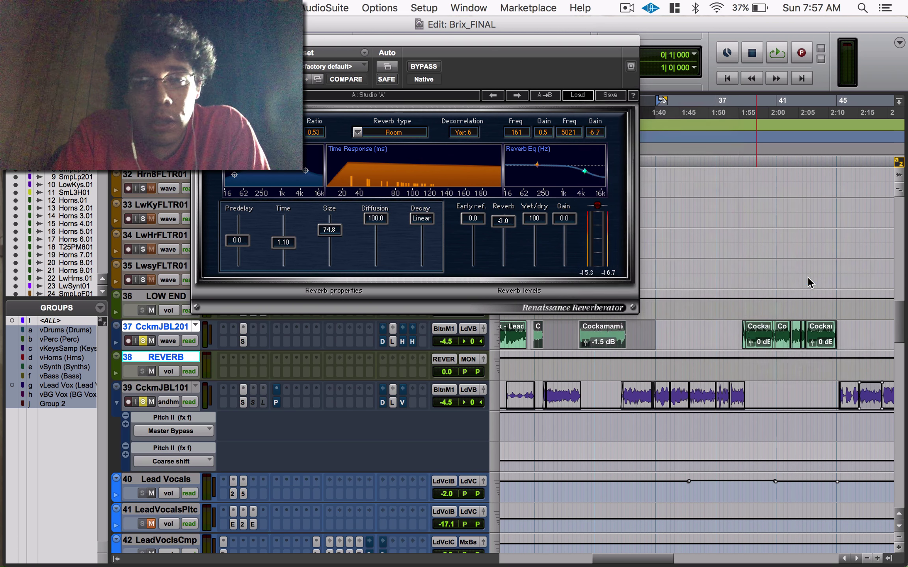
left_click(578, 95)
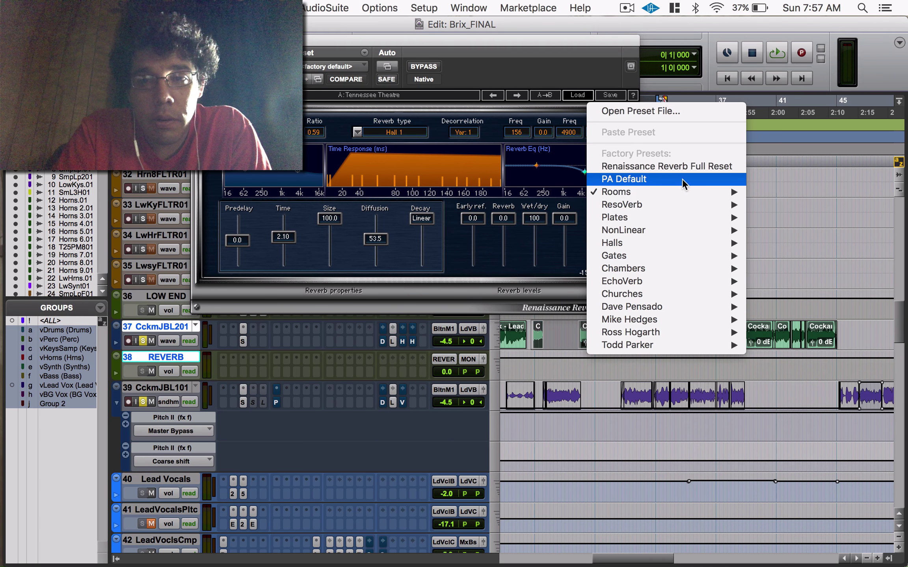
mouse_move(676, 191)
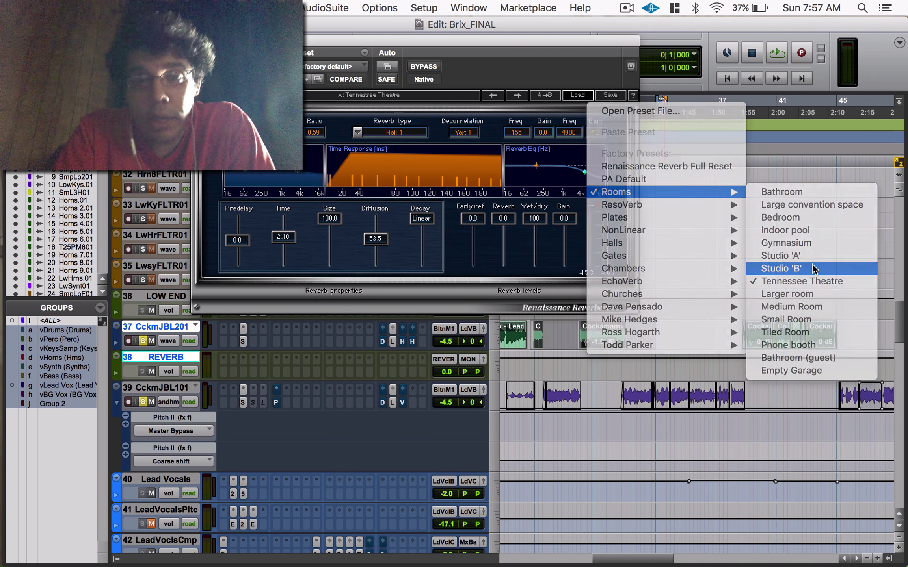
left_click(788, 268)
key("space")
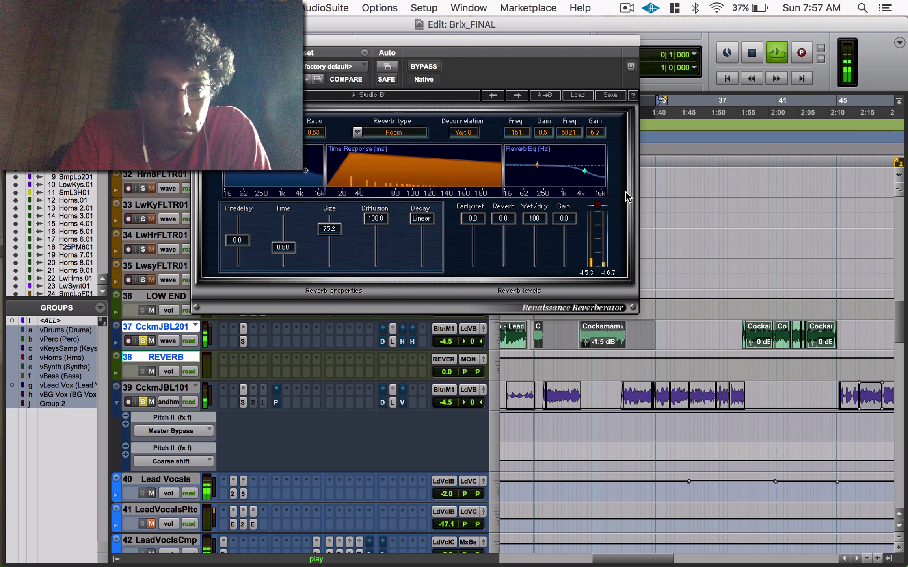
key("space")
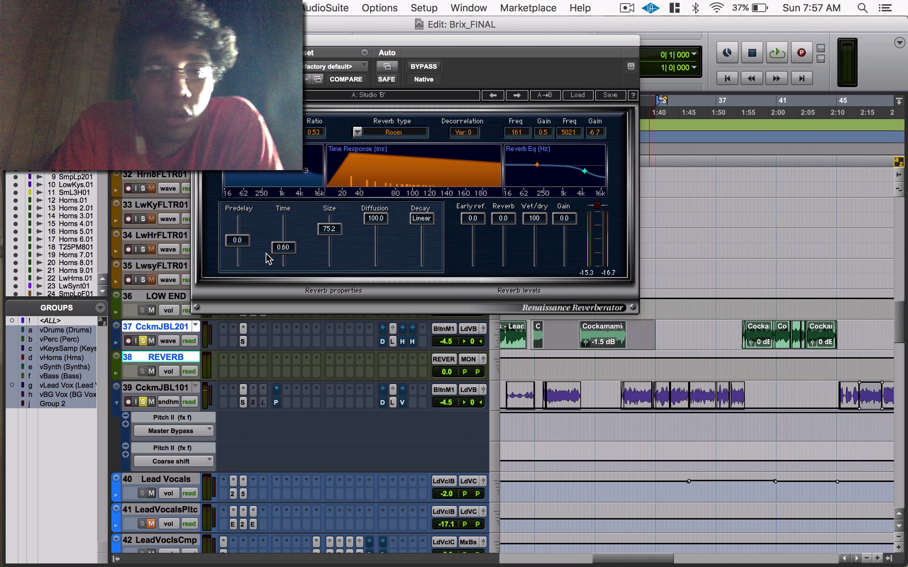
Set Studio 'B' to Size 100.0, Time 0.63 and Predelay 69.8, and start loop playback
left_click_drag(330, 229, 329, 218)
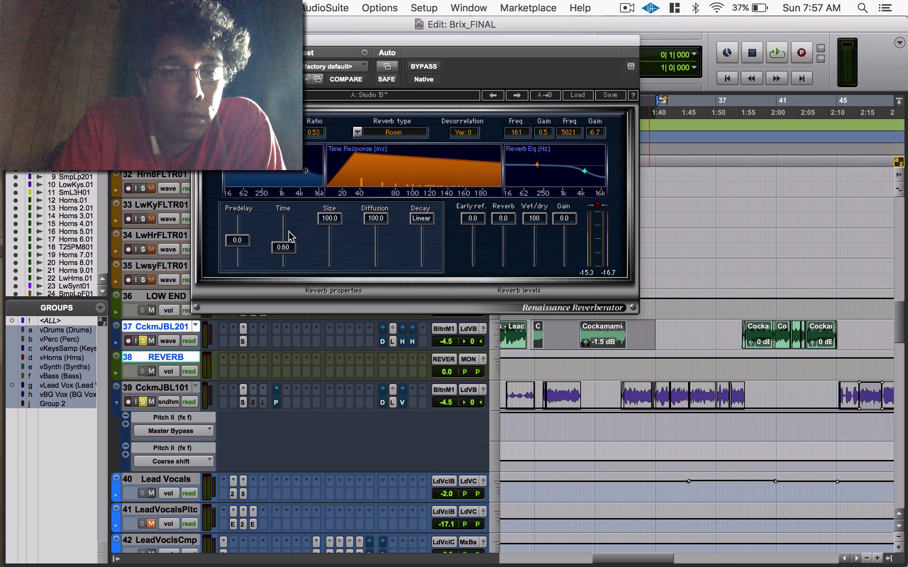
mouse_move(283, 250)
left_mouse_down()
mouse_move(283, 236)
mouse_move(248, 239)
mouse_move(246, 230)
mouse_move(283, 238)
mouse_move(283, 247)
left_mouse_up()
key("space")
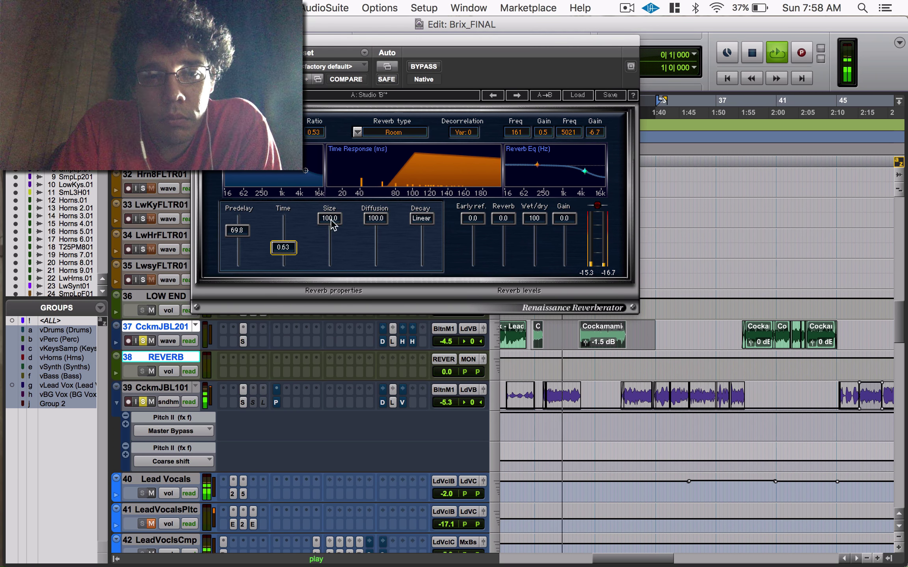
During playback set Size to 82.4, Time to 1.82, Decay to 2.34 and Diffusion to about 78.5, and stop
left_click_drag(329, 219, 329, 226)
left_click_drag(276, 250, 278, 238)
left_click_drag(421, 219, 422, 233)
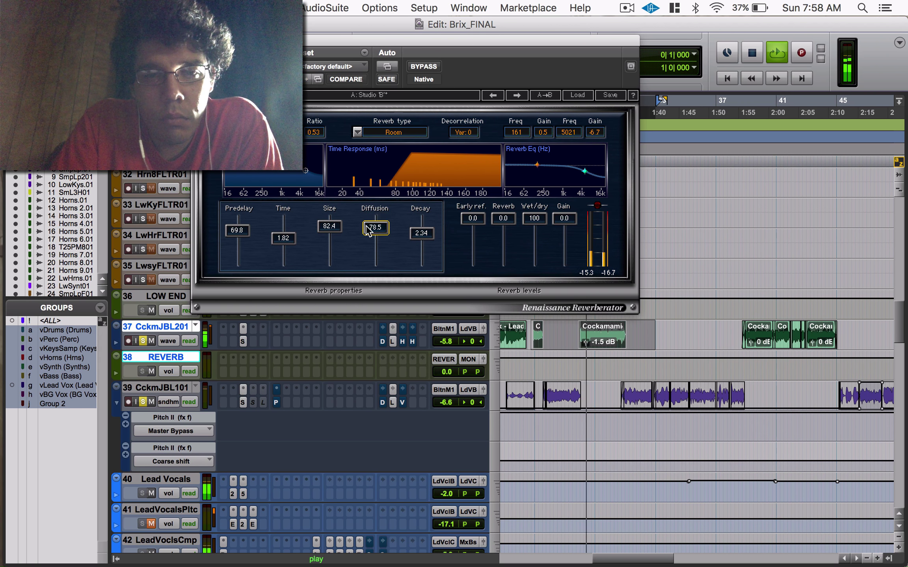
key("space")
Choose the Chamber reverb type, start the loop, and raise the reverb Time to 5.04
left_click(357, 132)
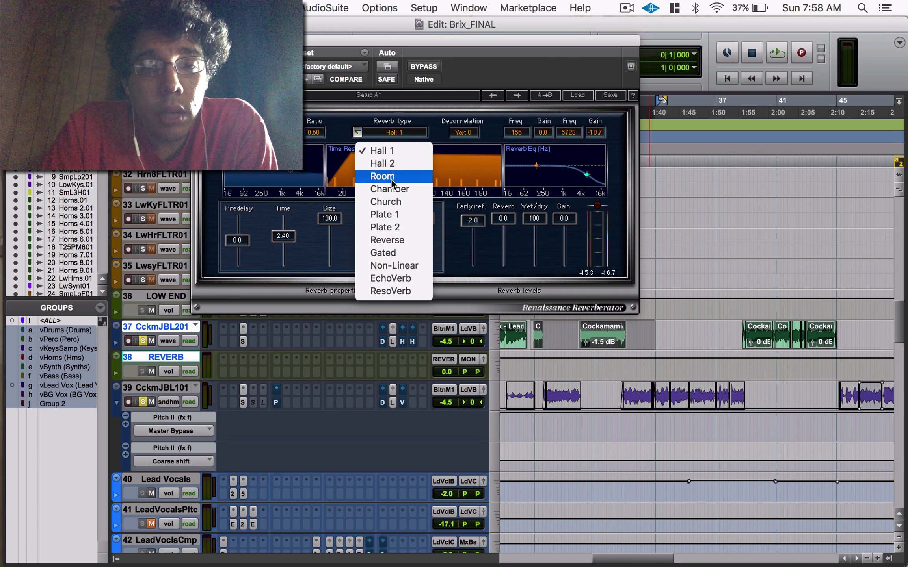
left_click(388, 189)
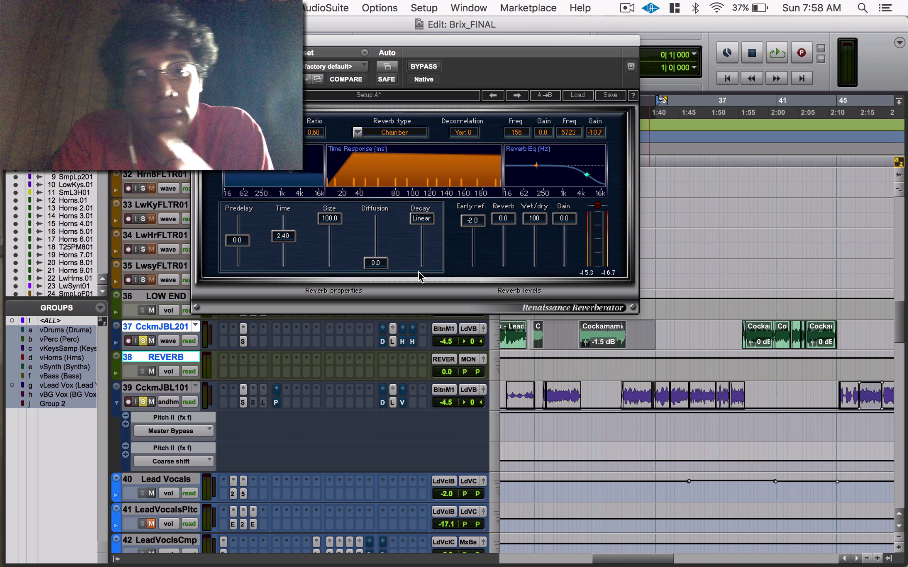
left_click(417, 270)
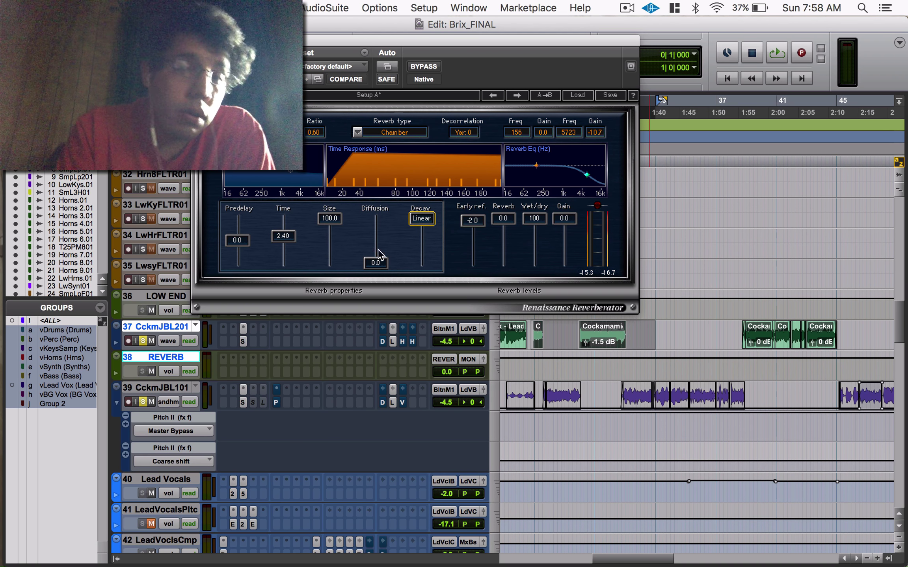
key("space")
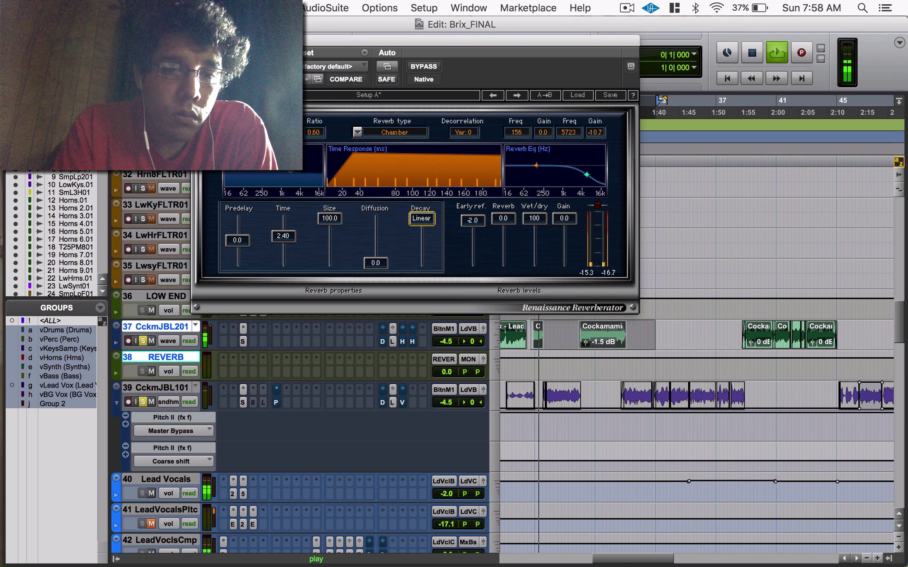
mouse_move(283, 236)
left_mouse_down()
mouse_move(283, 225)
mouse_move(294, 233)
left_mouse_up()
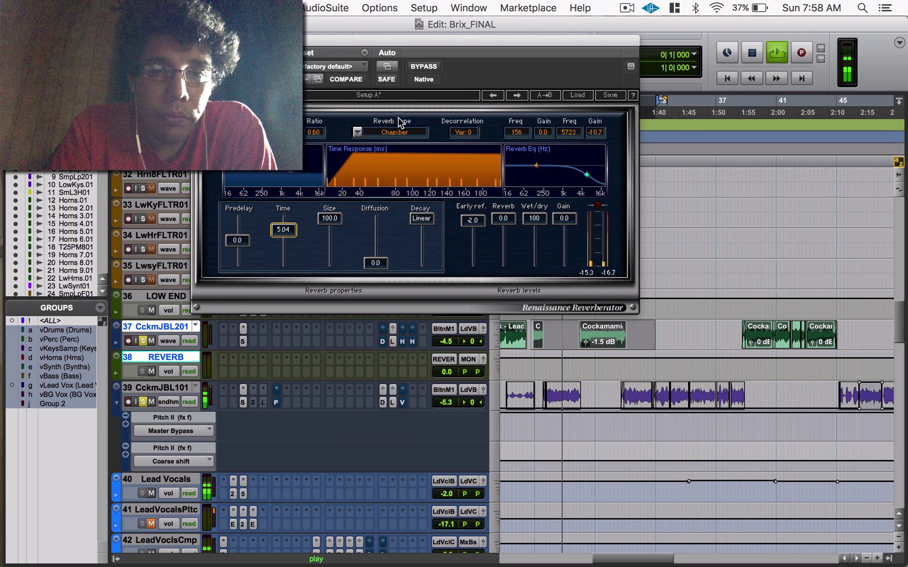
Compare the Church, Hall 1, Hall 2 and Room reverb types during playback, and stop on Room
left_click(389, 133)
left_click(389, 134)
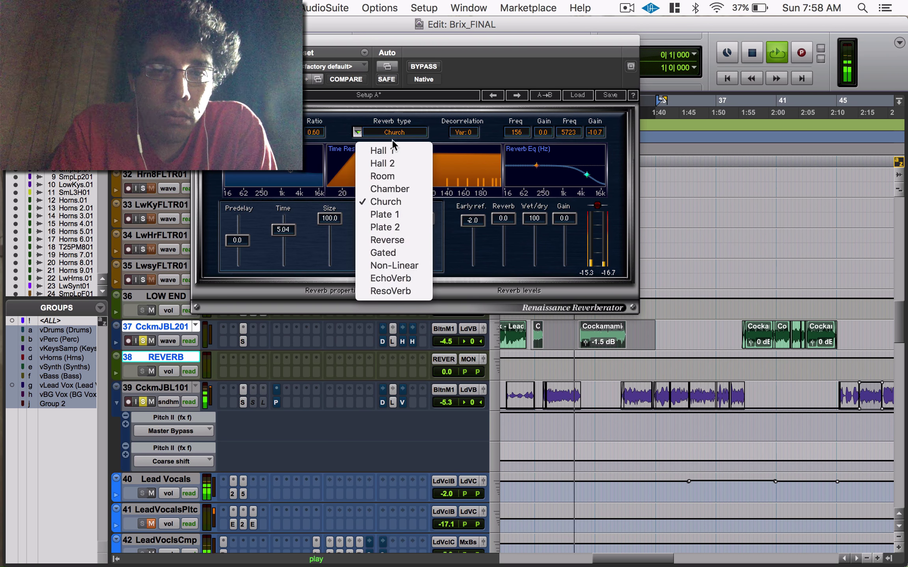
left_click(392, 150)
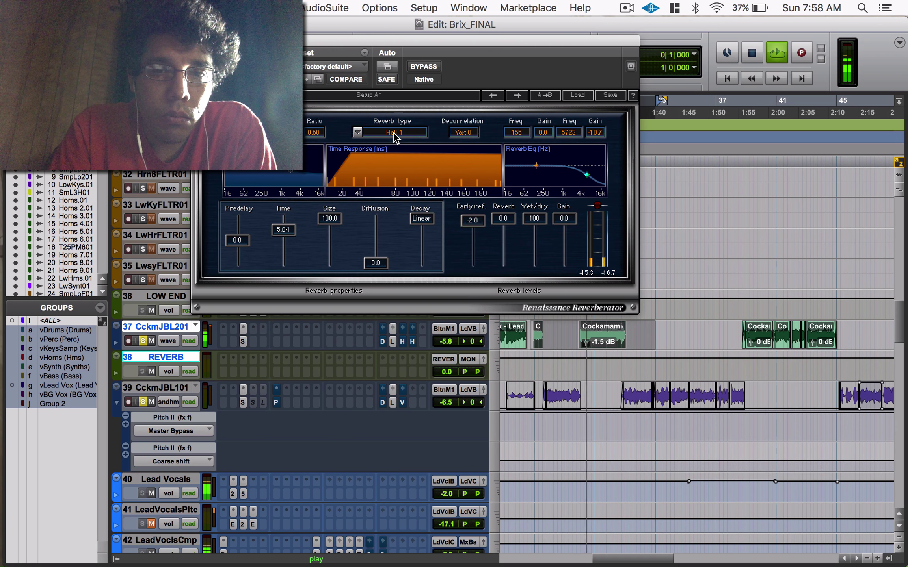
left_click(394, 134)
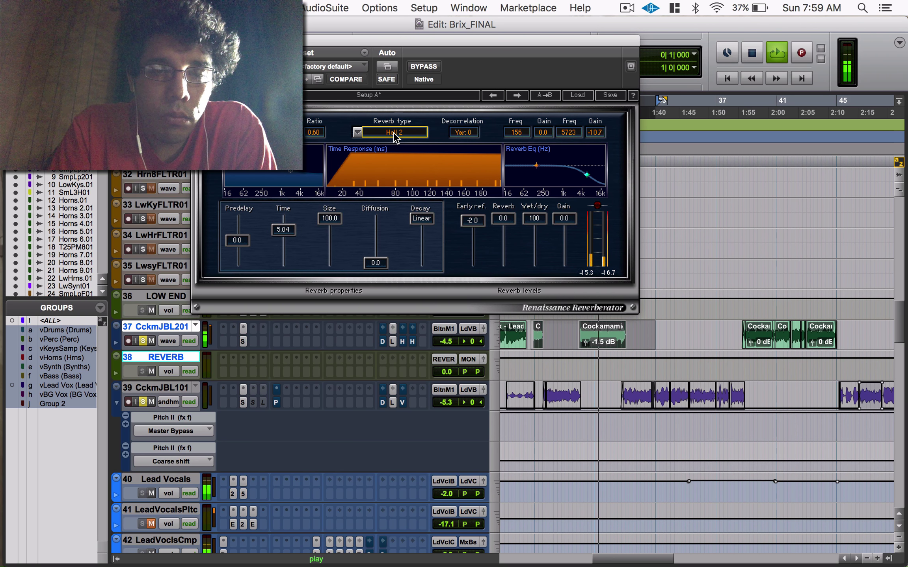
left_click(394, 134)
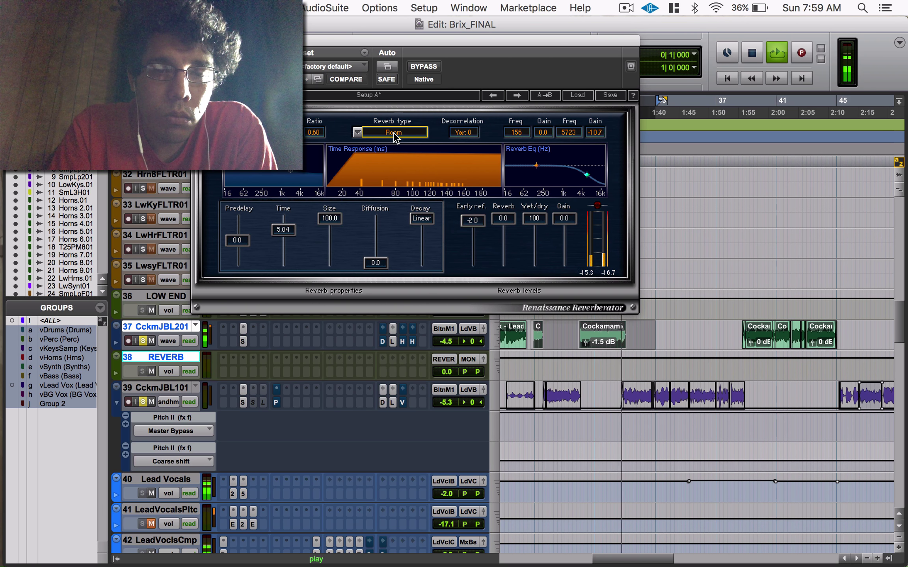
key("space")
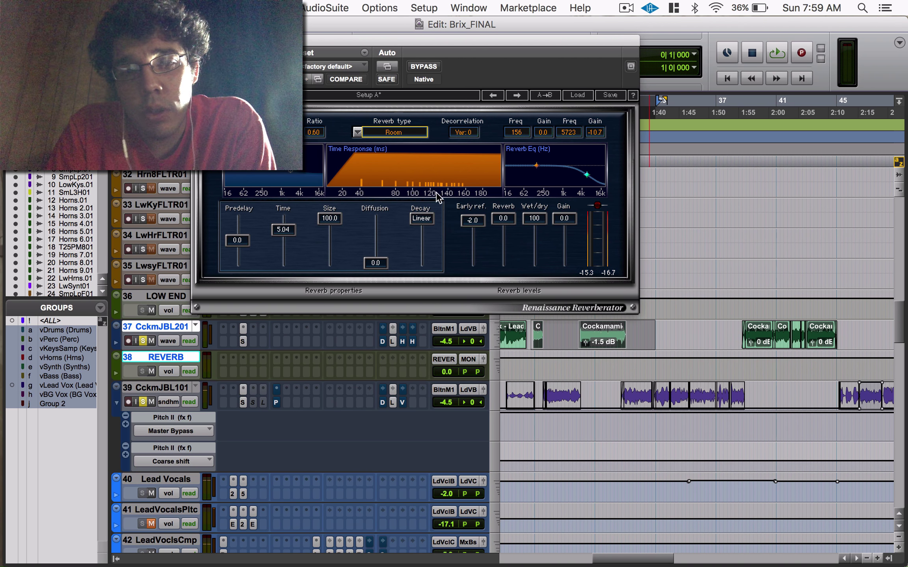
With playback stopped, choose Hall 1 and step through Hall 2 and Room to Chamber, comparing their time response graphs
left_click(358, 132)
left_click(392, 148)
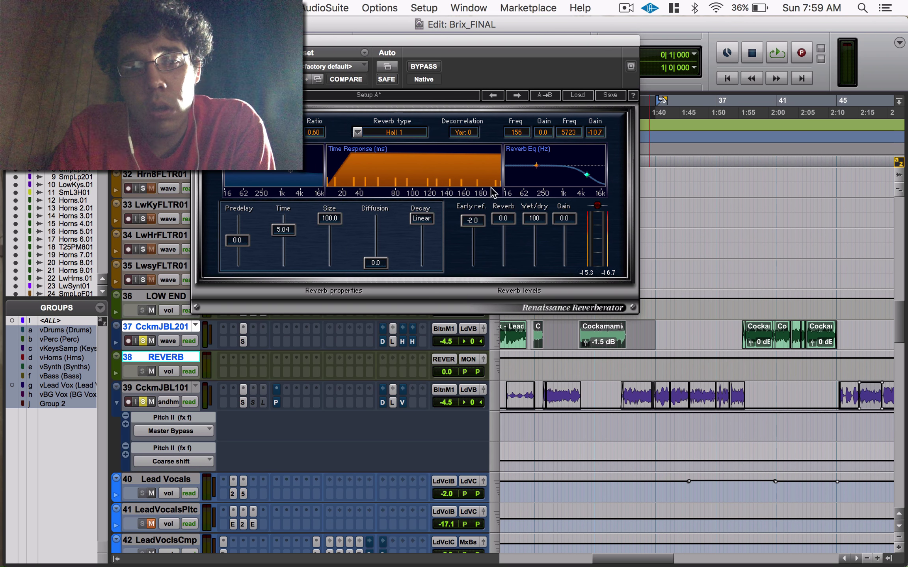
key("Up")
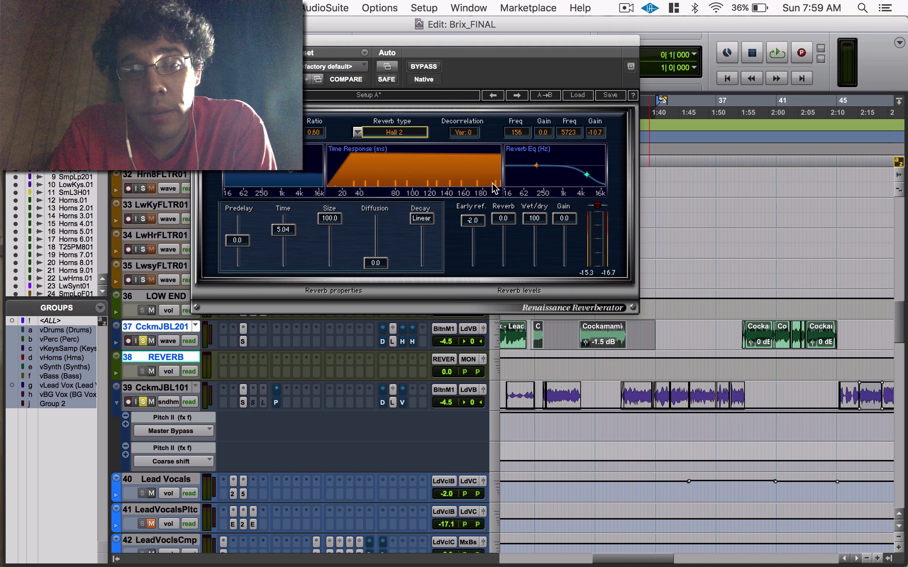
key("Up")
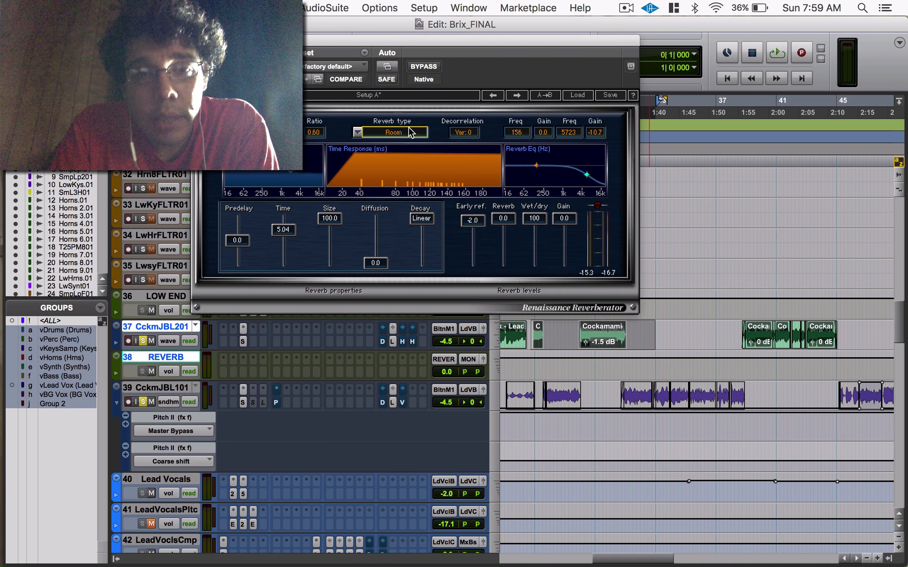
key("Up")
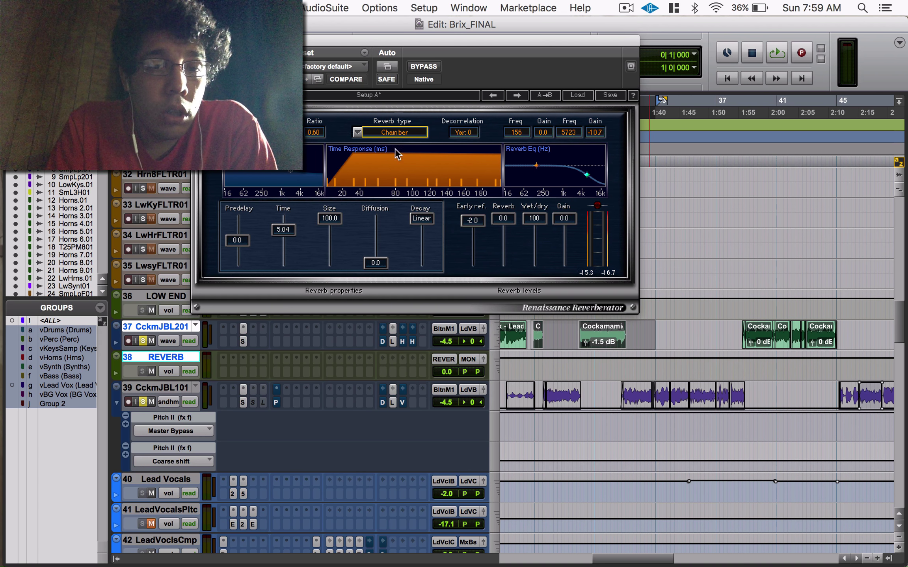
Return to the Room reverb type, step on to Chamber and Church, and audition Church over the loop
left_click(358, 132)
left_click(381, 176)
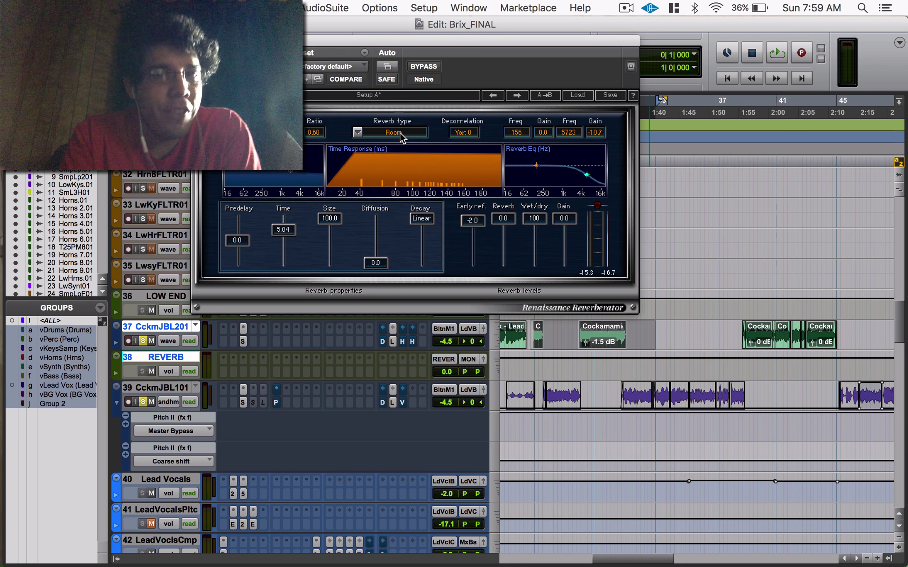
scroll(401, 136, "up", 2)
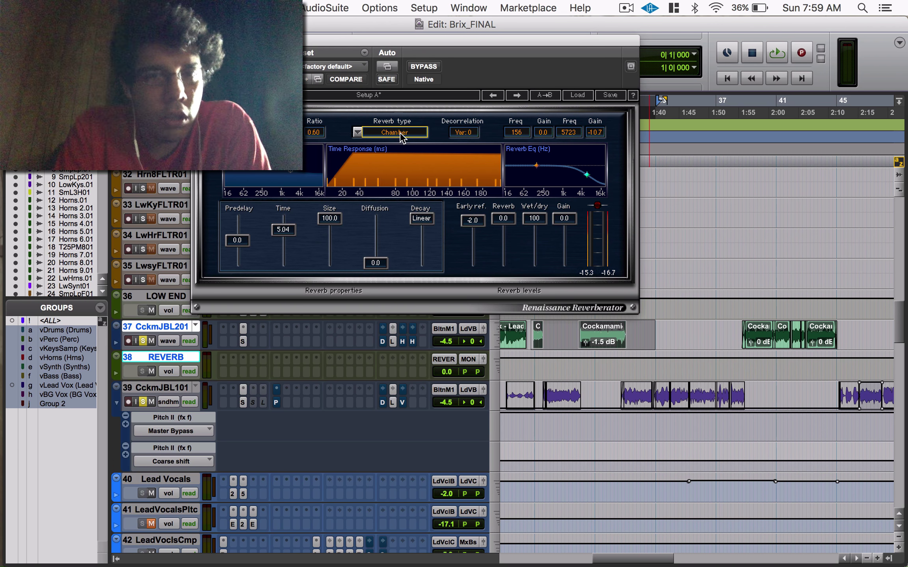
key("space")
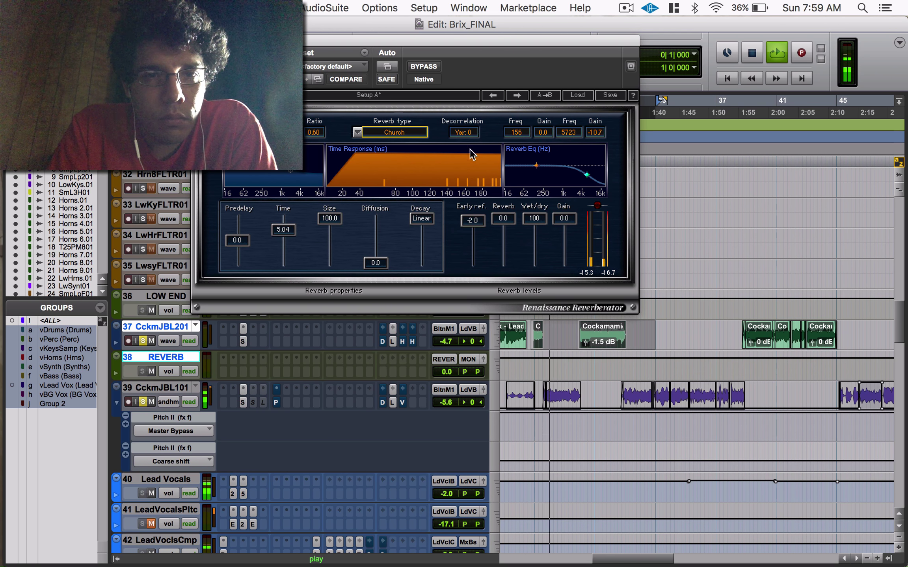
key("space")
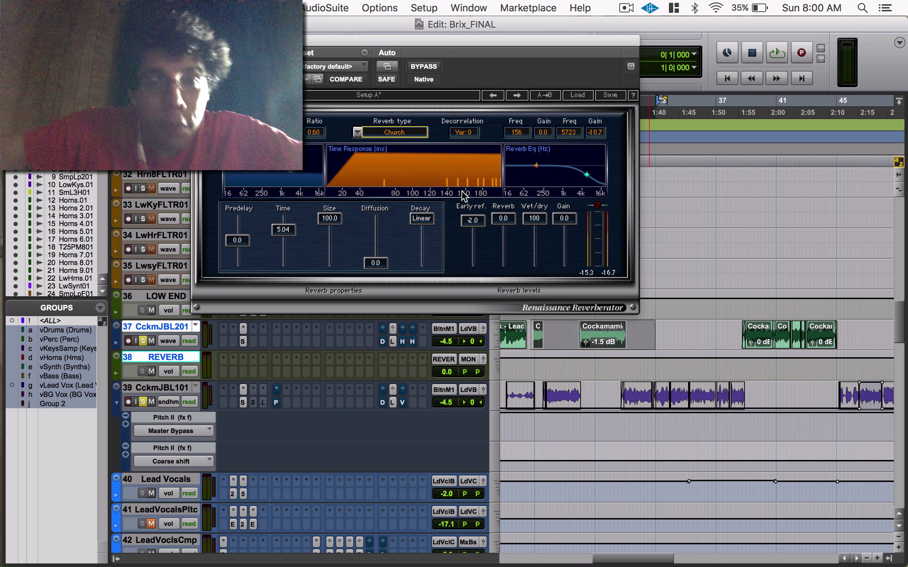
Play the loop again with Church, switch the reverb type to Plate 1, and stop playback
key("space")
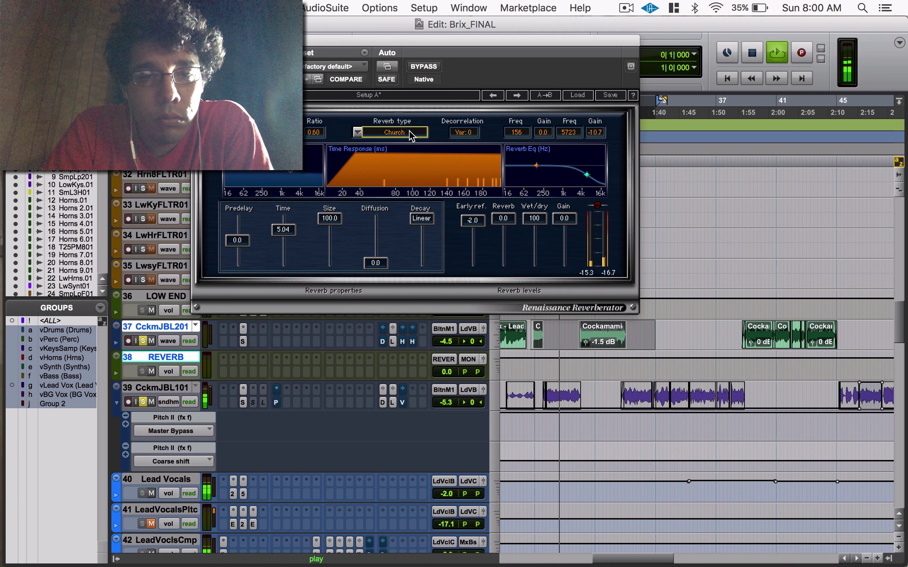
scroll(411, 136, "down", 1)
key("space")
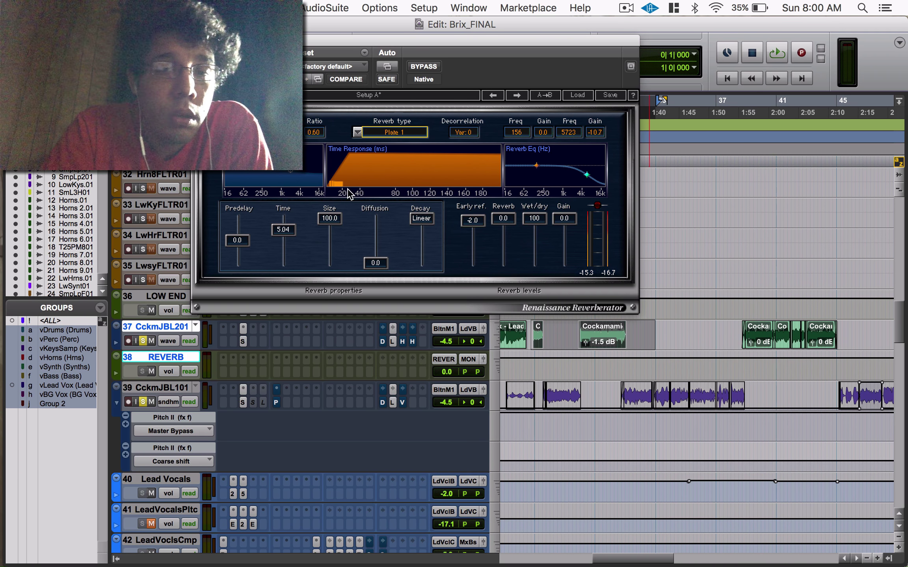
Audition Plate 1 and Plate 2 over the loop, switch the reverb type to Reverse, and stop playback after listening
key("space")
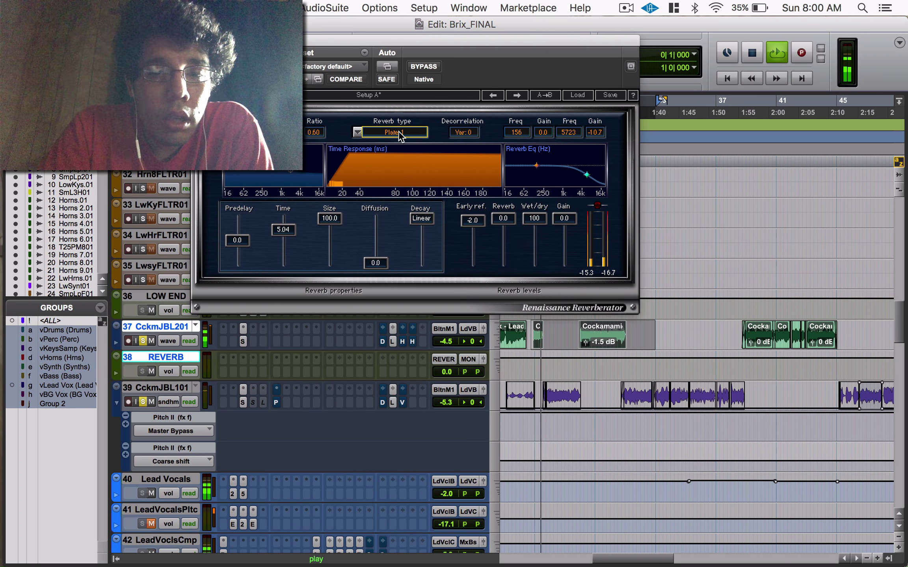
scroll(400, 135, "up", 1)
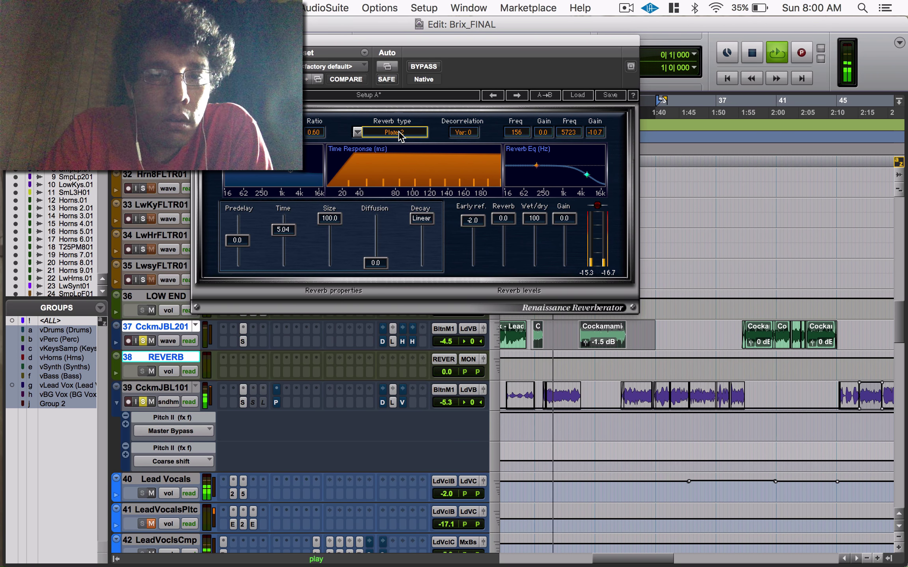
key("space")
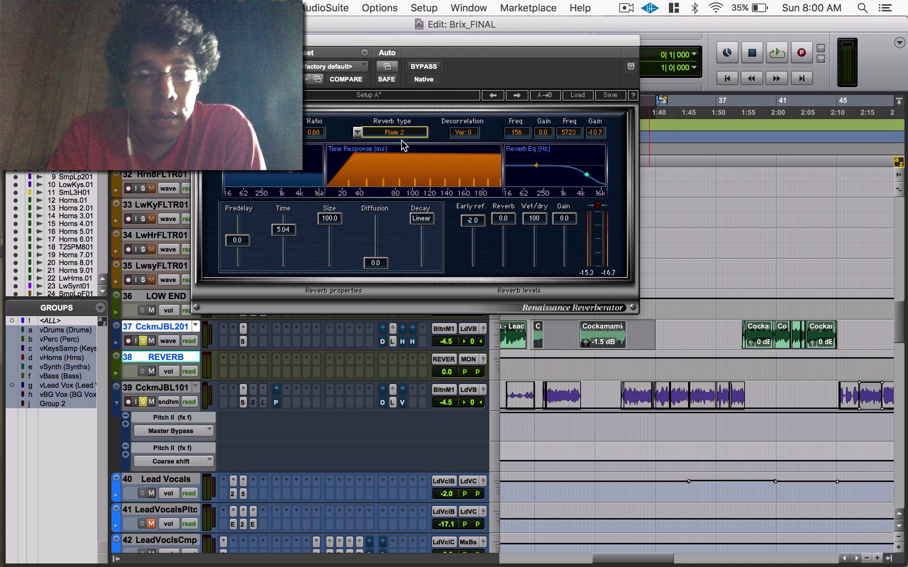
key("space")
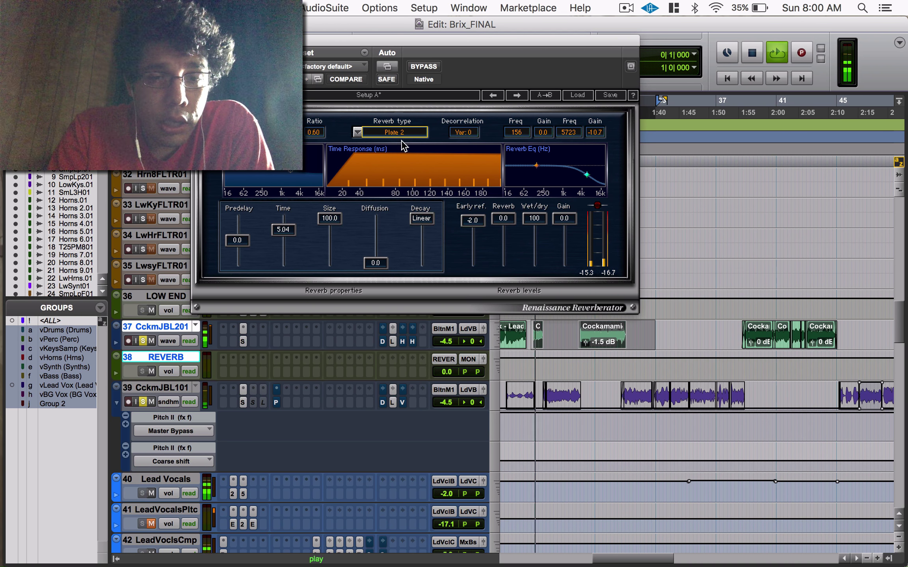
left_click(365, 134)
left_click(385, 215)
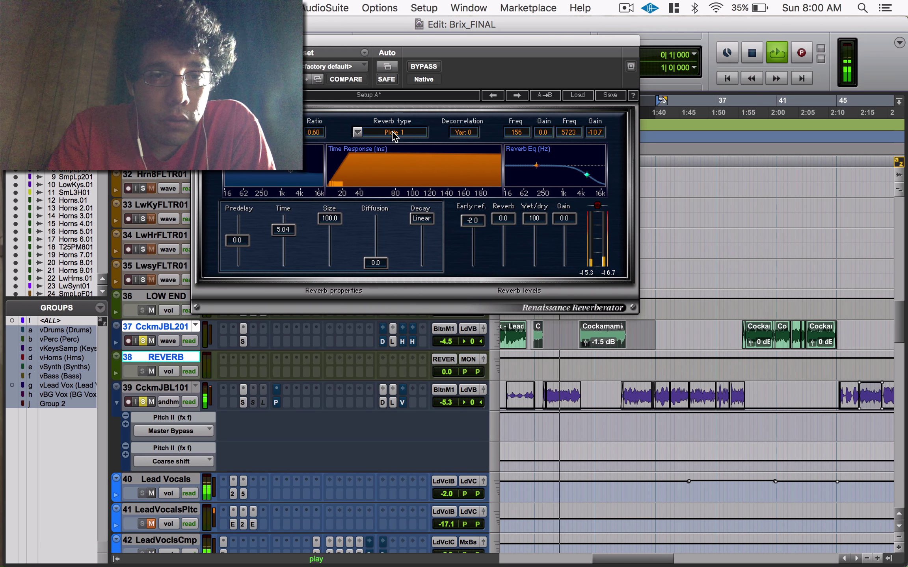
scroll(392, 134, "down", 1)
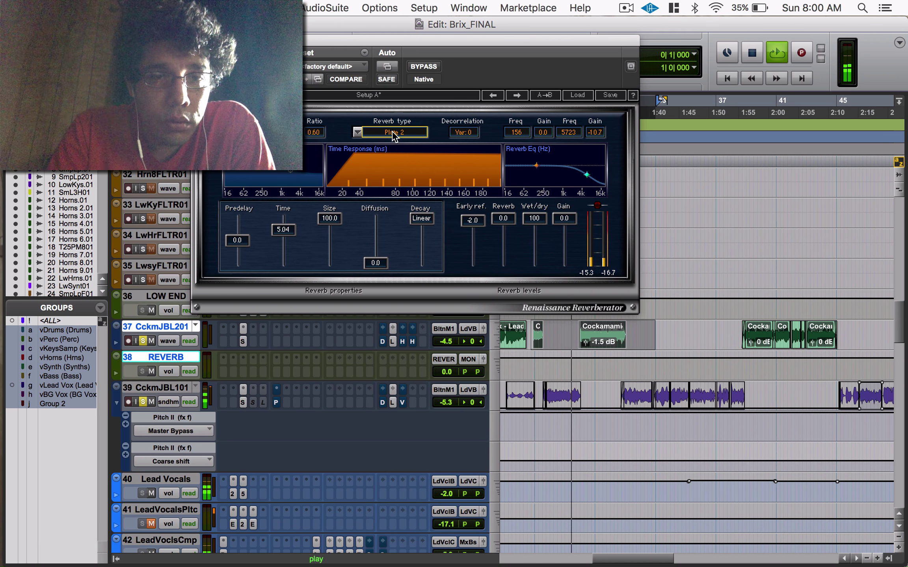
scroll(393, 134, "down", 1)
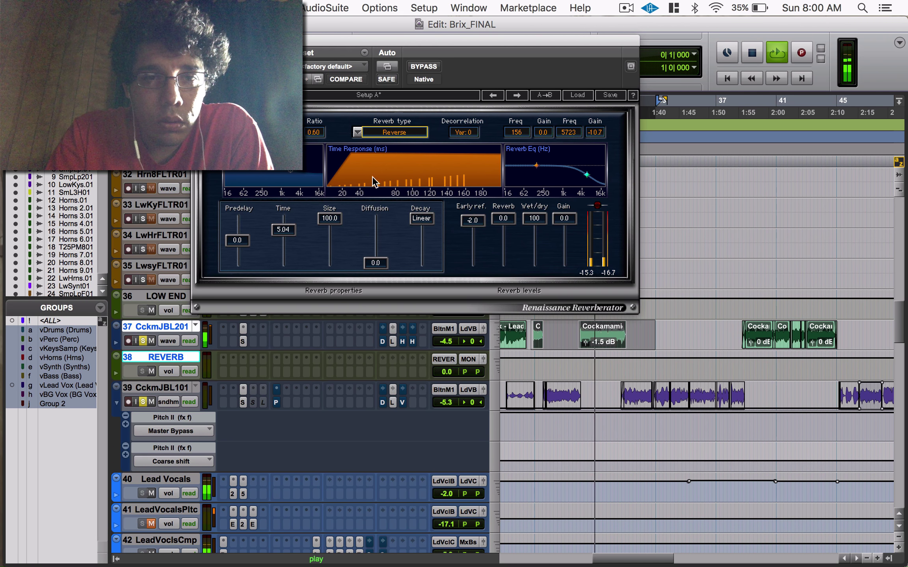
key("space")
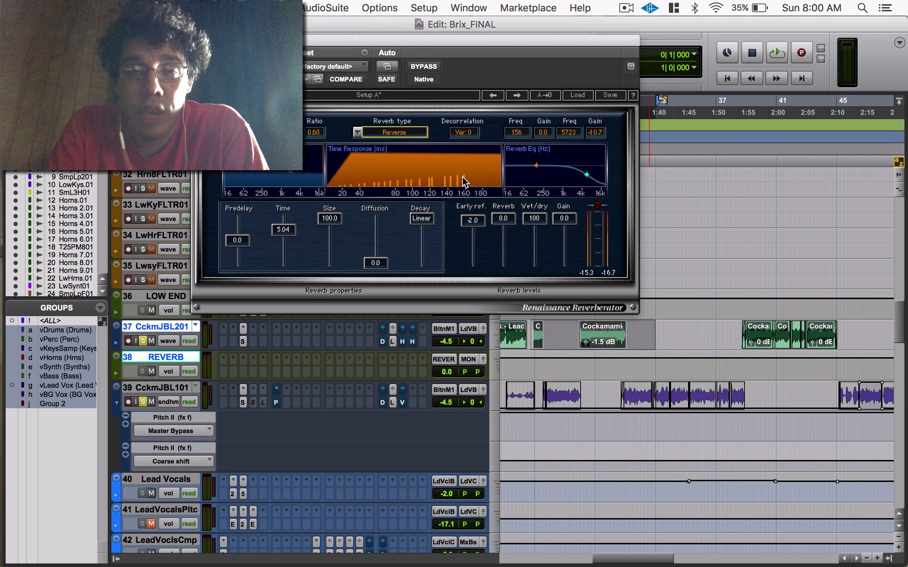
Bypass RVerb on the EMT track and insert RVerb (mono/stereo) directly on track 37, CckmJBL201
left_click_drag(295, 52, 497, 96)
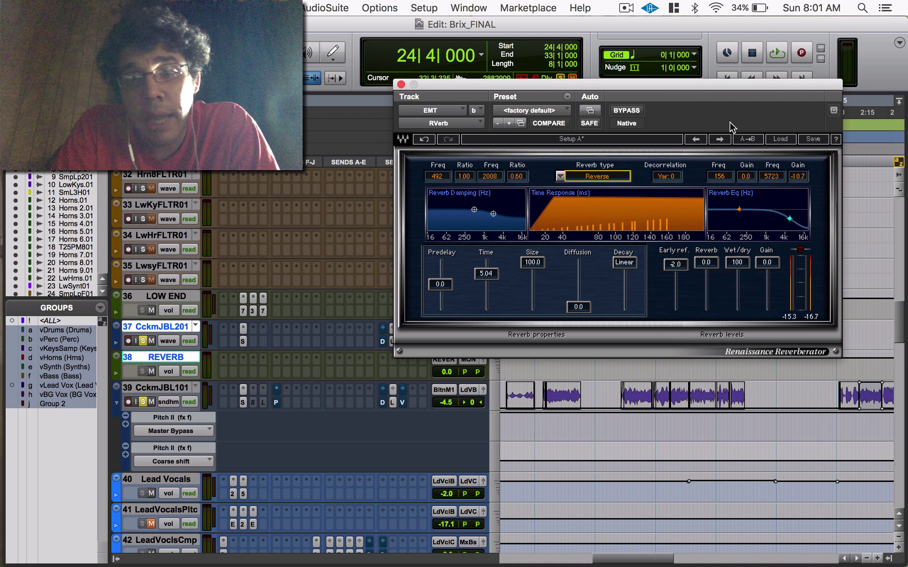
left_click(633, 115)
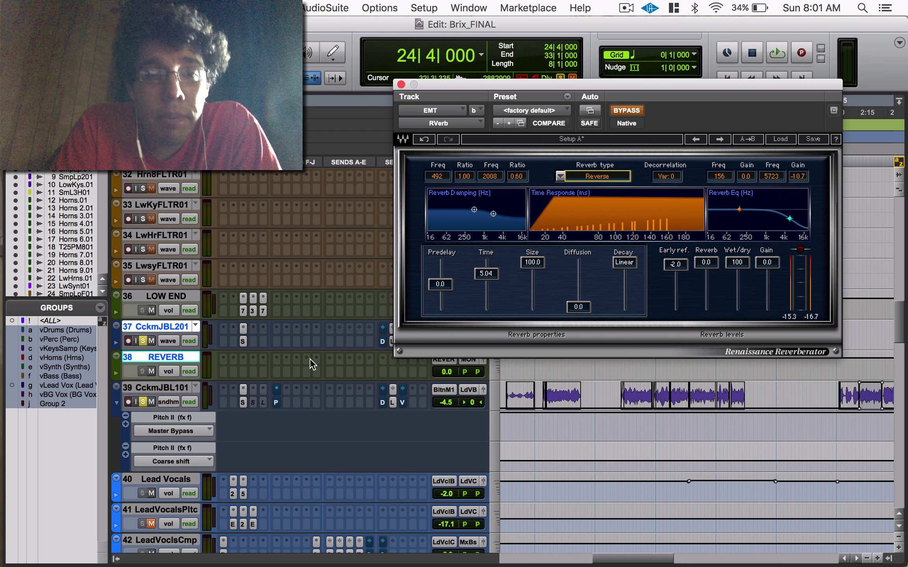
left_click(254, 330)
mouse_move(292, 358)
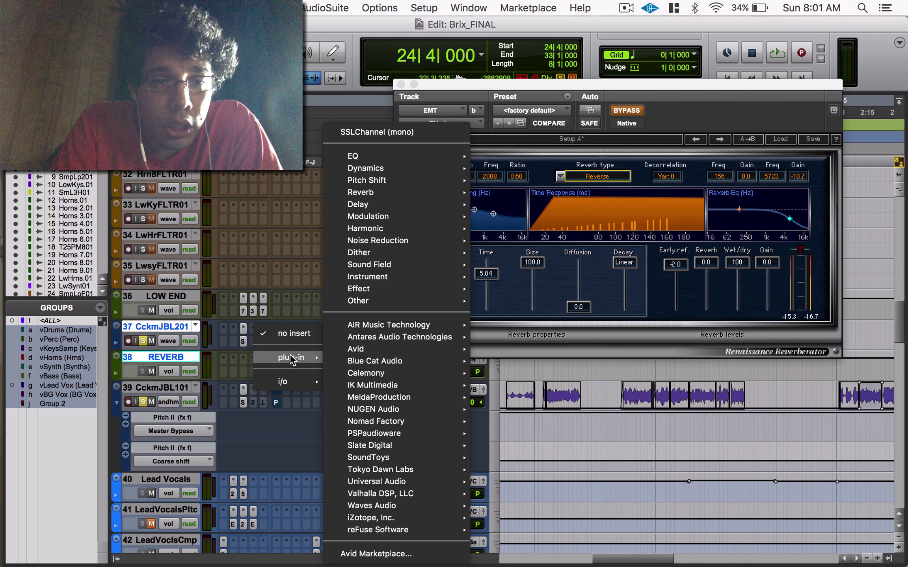
mouse_move(406, 194)
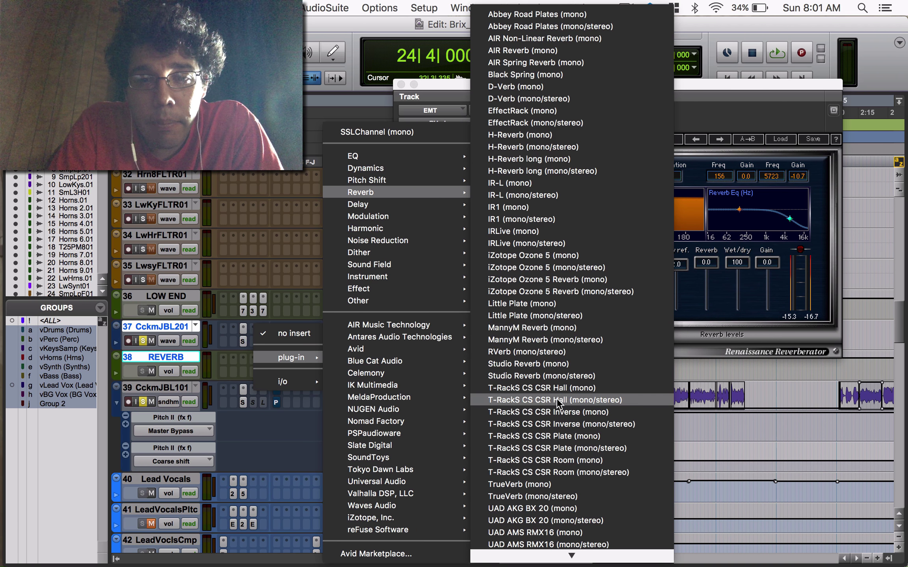
left_click(551, 352)
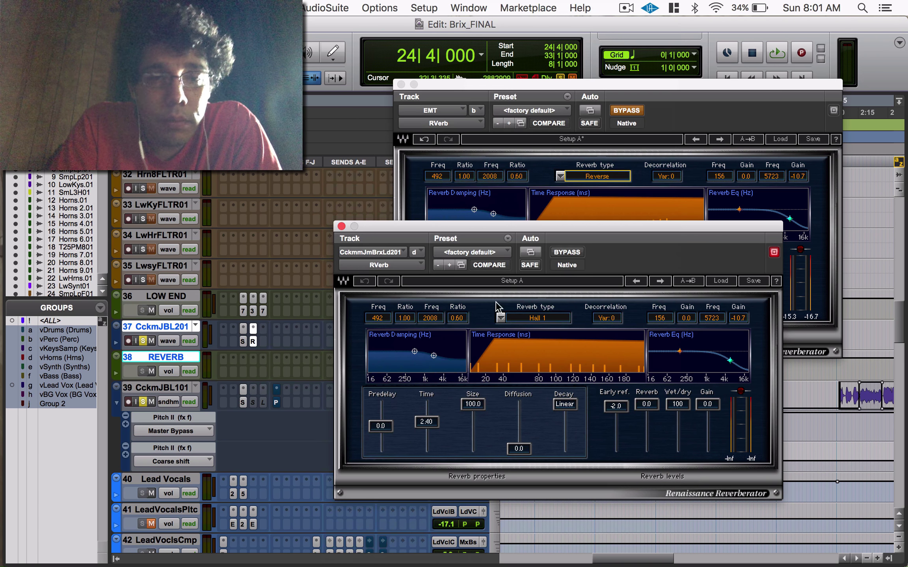
Set the inserted RVerb's reverb type to Reverse and audition it over the loop with a predelay of -17.3
left_click_drag(543, 315, 540, 320)
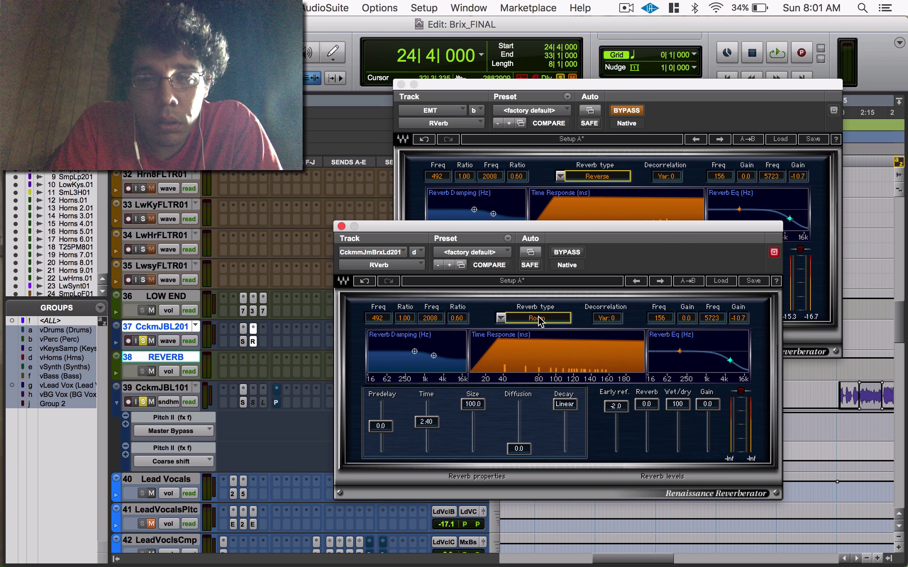
scroll(540, 321, "down", 2)
scroll(556, 321, "down", 1)
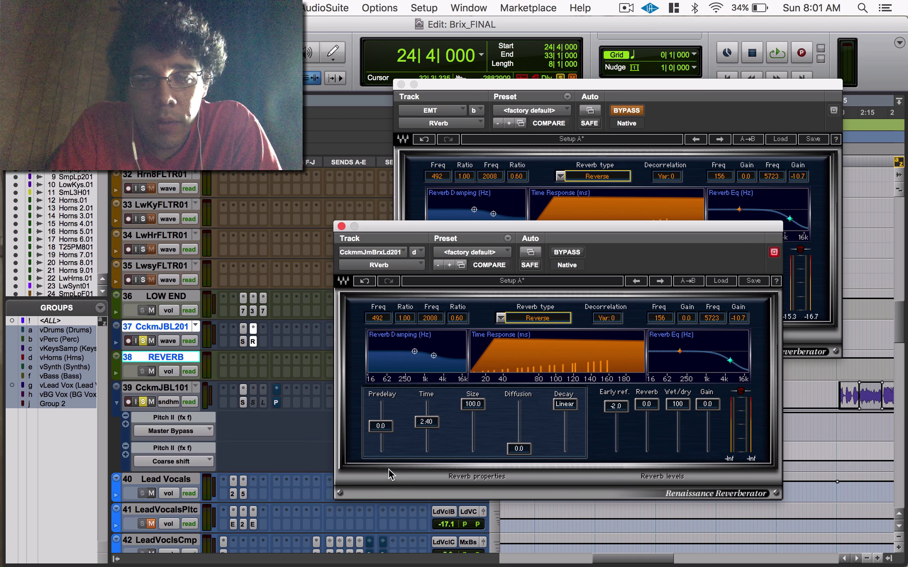
key("space")
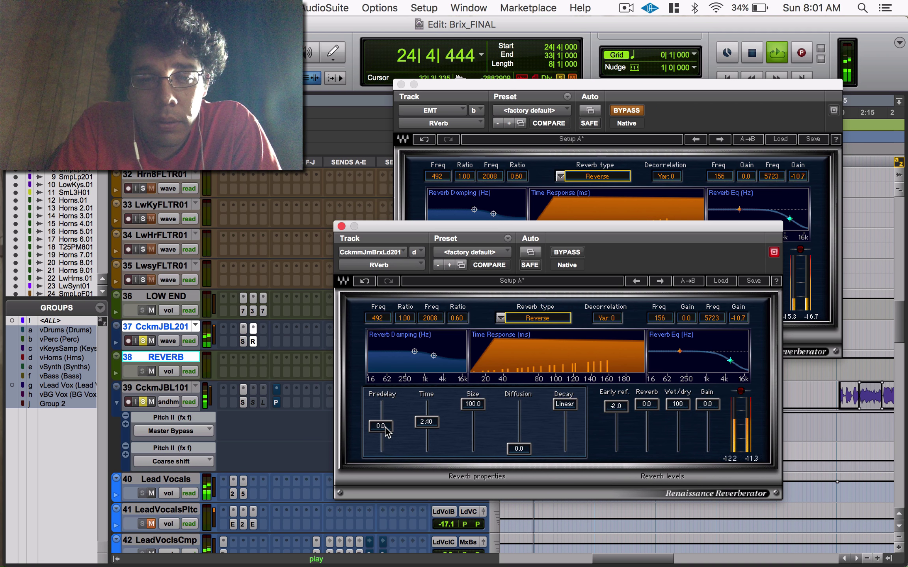
mouse_move(386, 431)
left_mouse_down()
mouse_move(386, 441)
mouse_move(383, 428)
left_mouse_up()
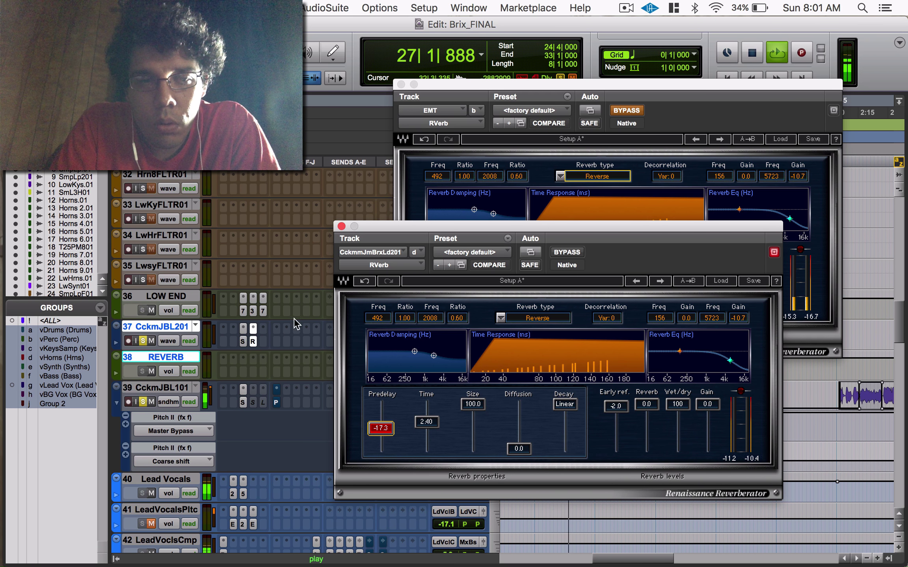
key("space")
Move RVerb from track 37 to track 39, replacing its existing insert, and set predelay to -74.3 during playback
left_click_drag(254, 338, 253, 393)
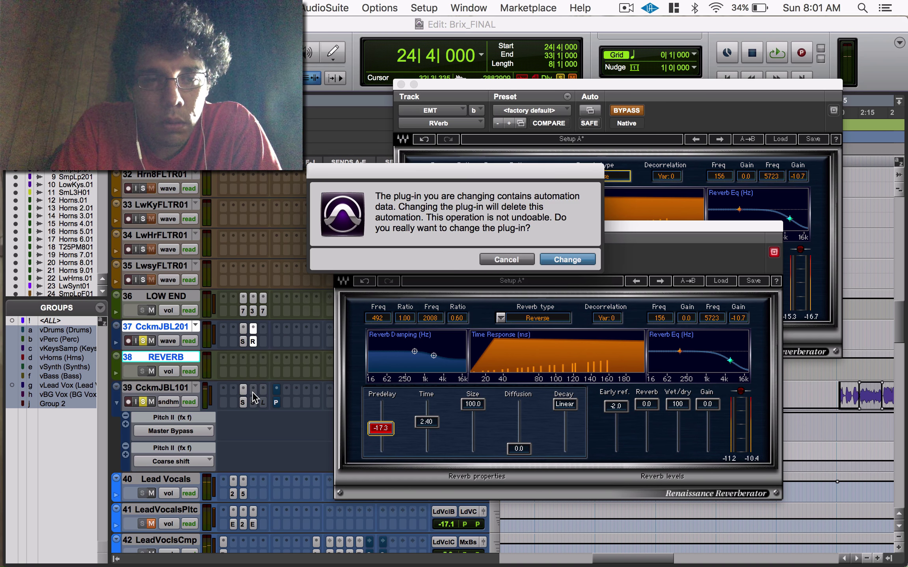
left_click(567, 259)
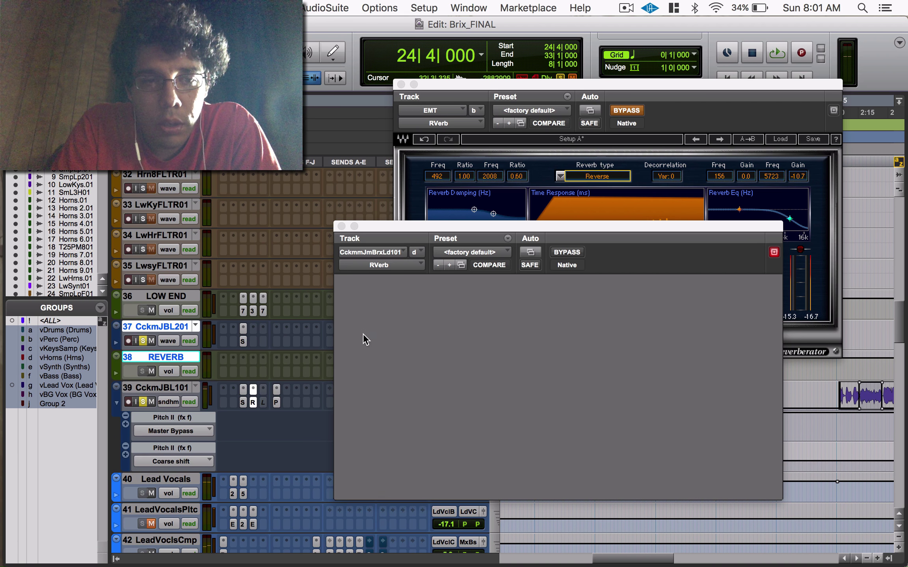
key("space")
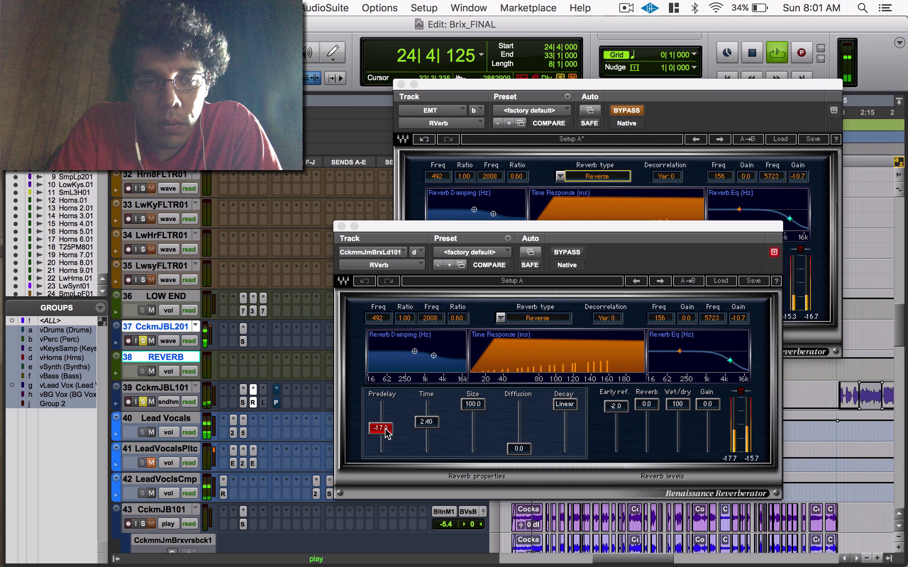
mouse_move(385, 427)
left_mouse_down()
mouse_move(384, 439)
mouse_move(378, 431)
left_mouse_up()
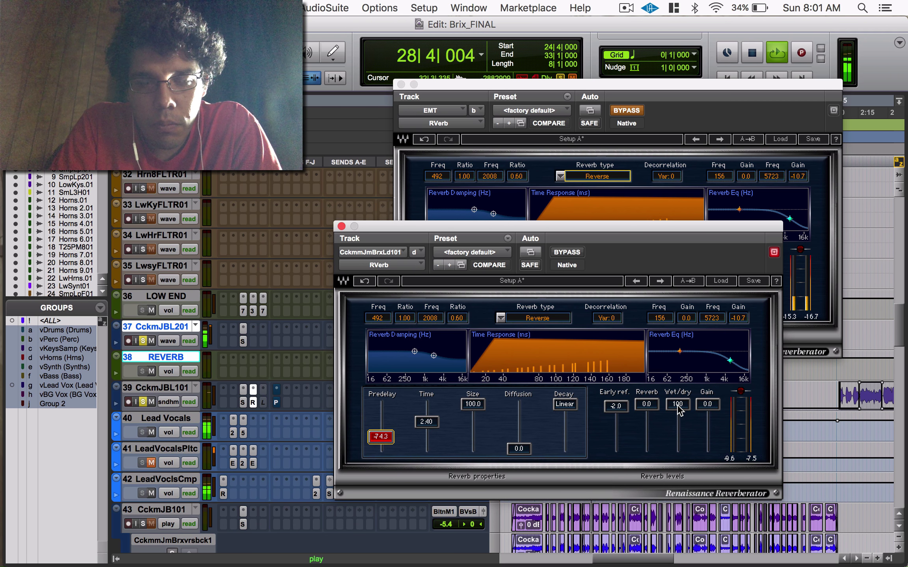
Try the Reverse reverb with Wet/dry lowered to 18 over the replayed loop, and return Wet/dry to 100
left_click_drag(678, 410, 678, 445)
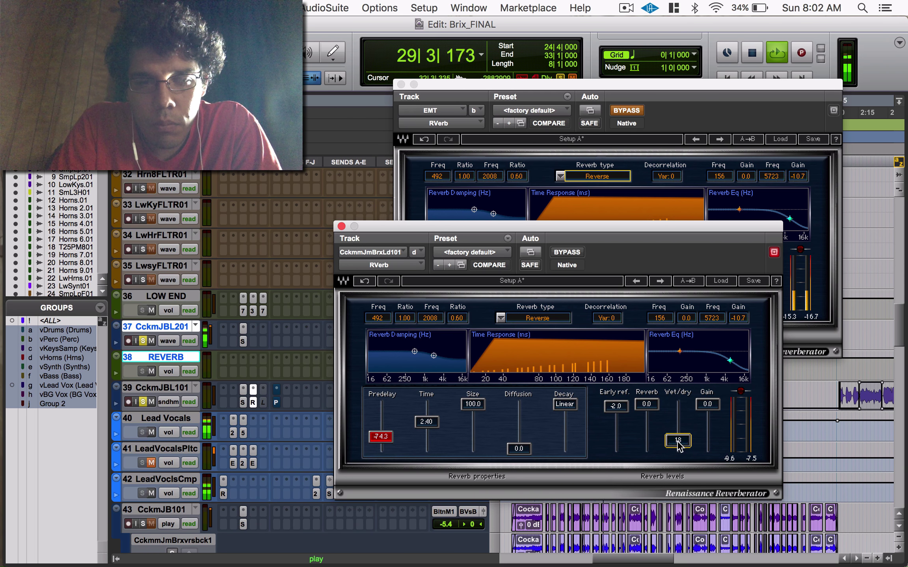
key("space")
key("space")
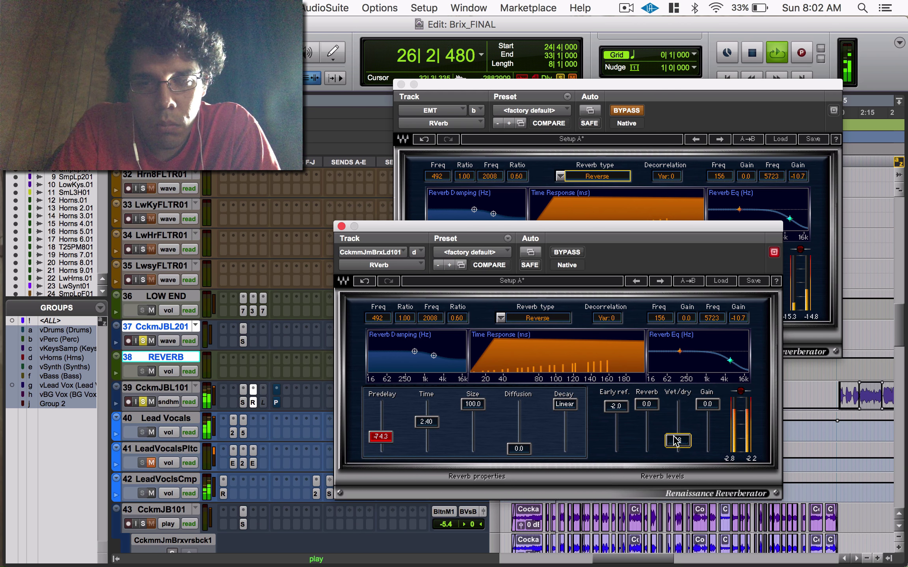
left_click_drag(674, 440, 677, 404)
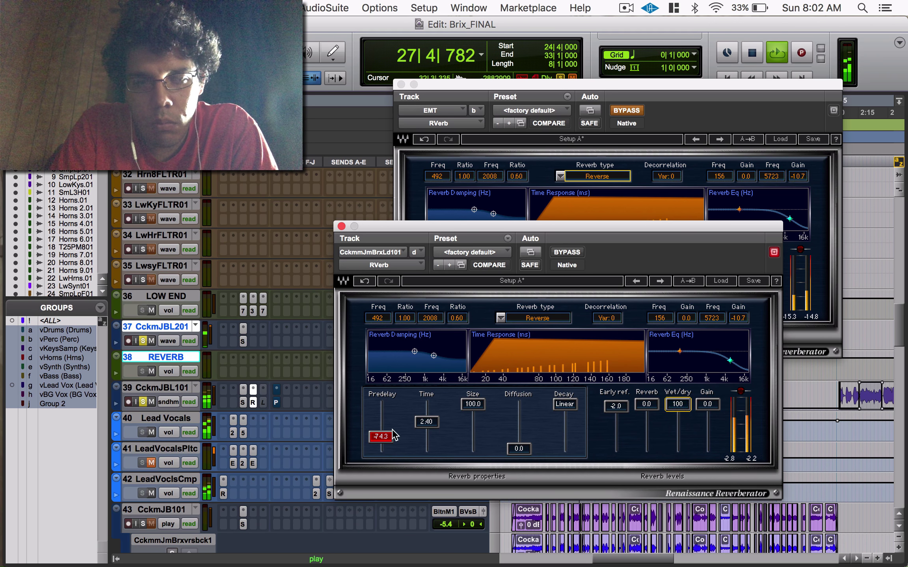
Audition the Reverse reverb with predelay set to -94.4, and stop playback
left_click(380, 437)
left_click_drag(380, 436, 381, 439)
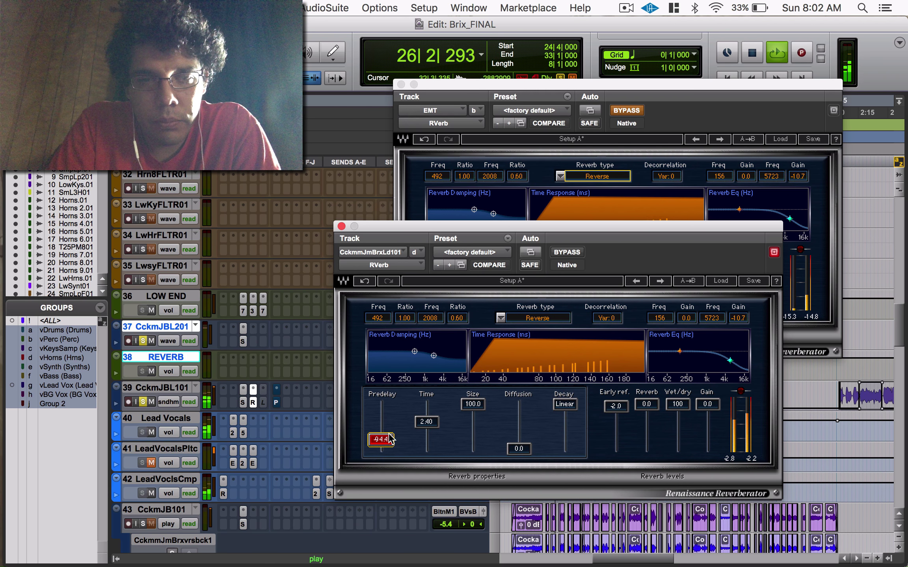
key("space")
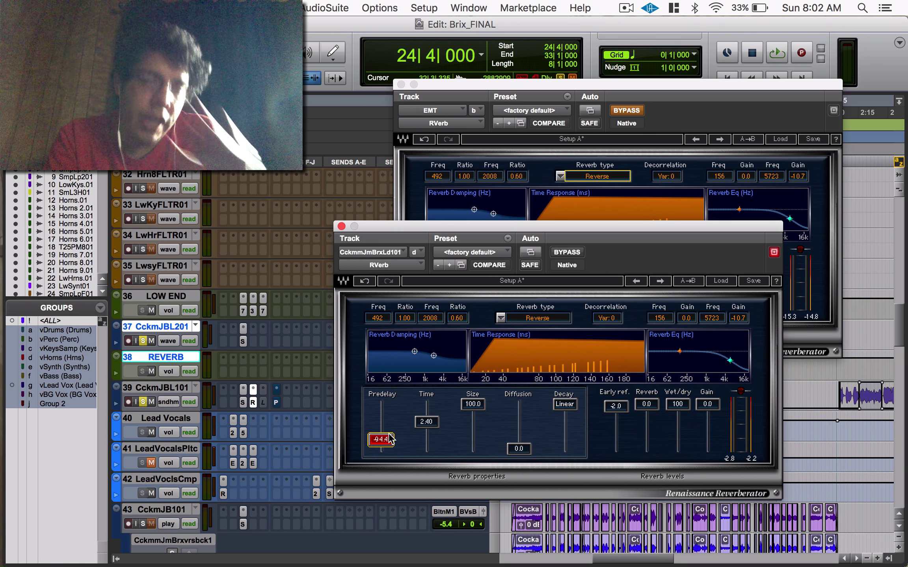
Remove RVerb from track 39, CckmJBL101, and close its plug-in window
left_click(252, 389)
left_click(269, 366)
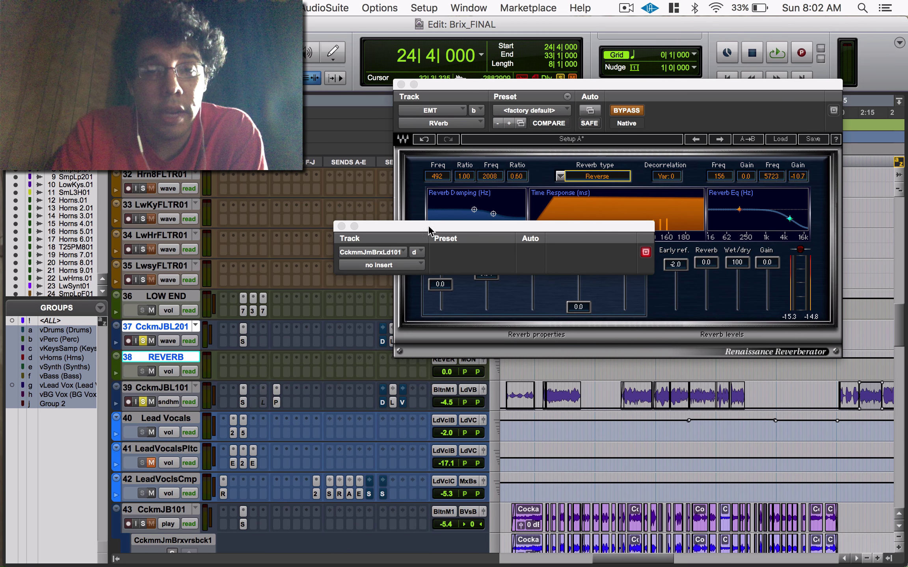
left_click(341, 226)
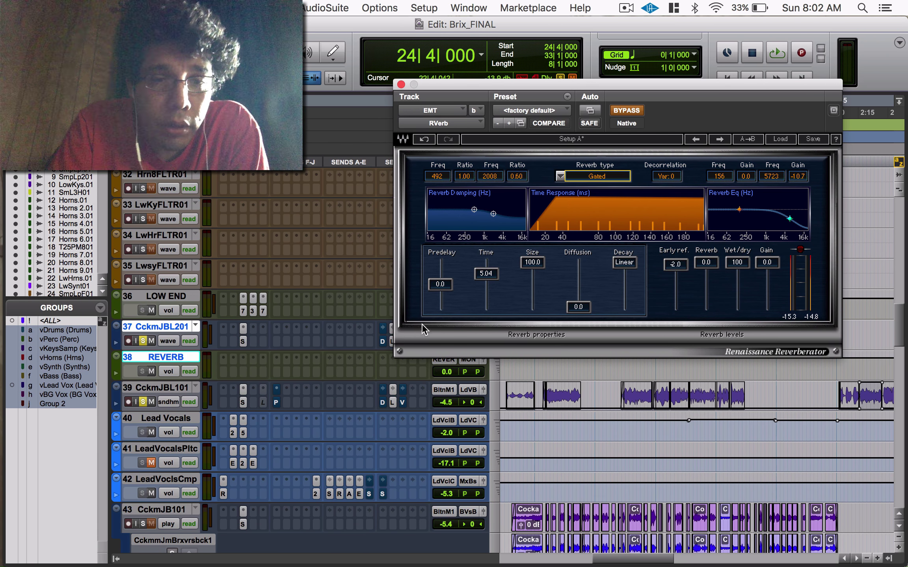
Play the loop through the EMT track's Gated RVerb, set its time to 7.38, return predelay to 0.0, and stop
key("space")
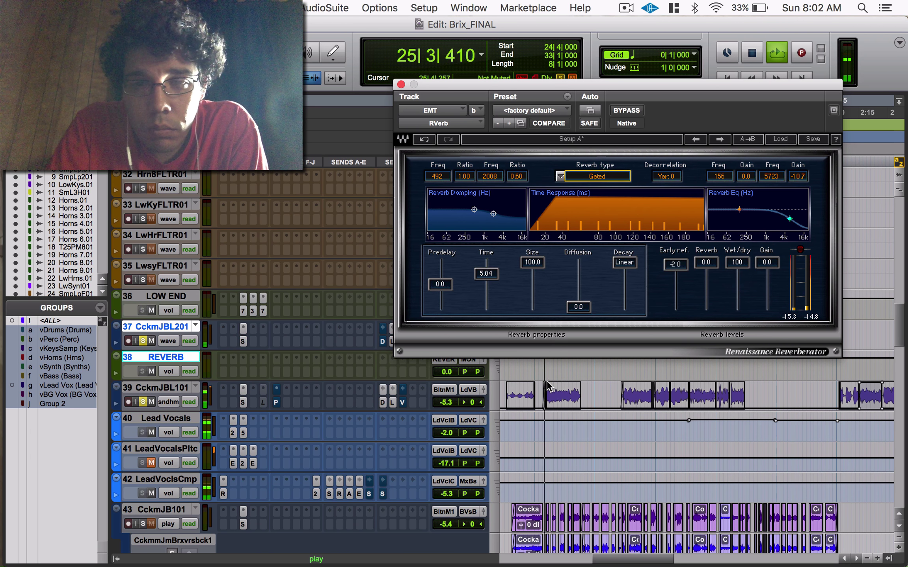
left_click_drag(485, 273, 486, 270)
left_click(439, 283)
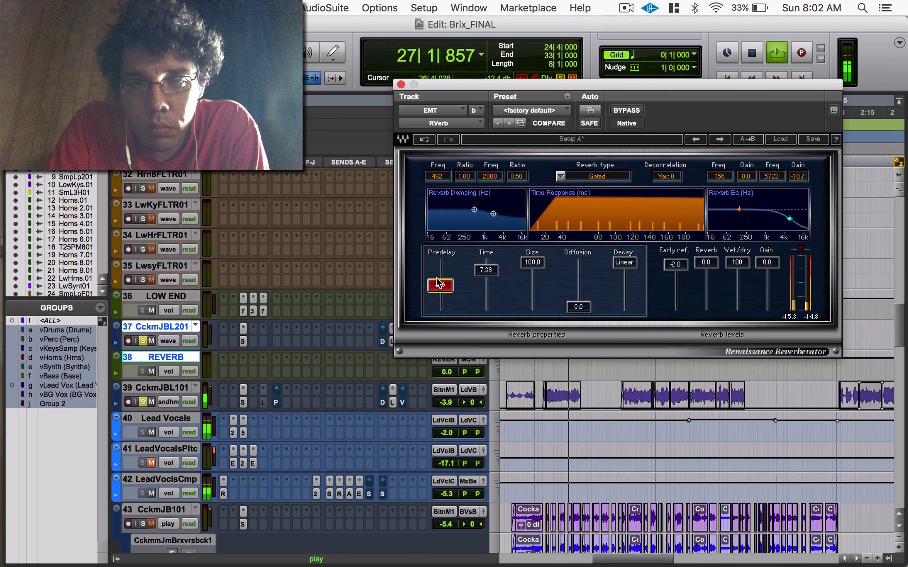
key("space")
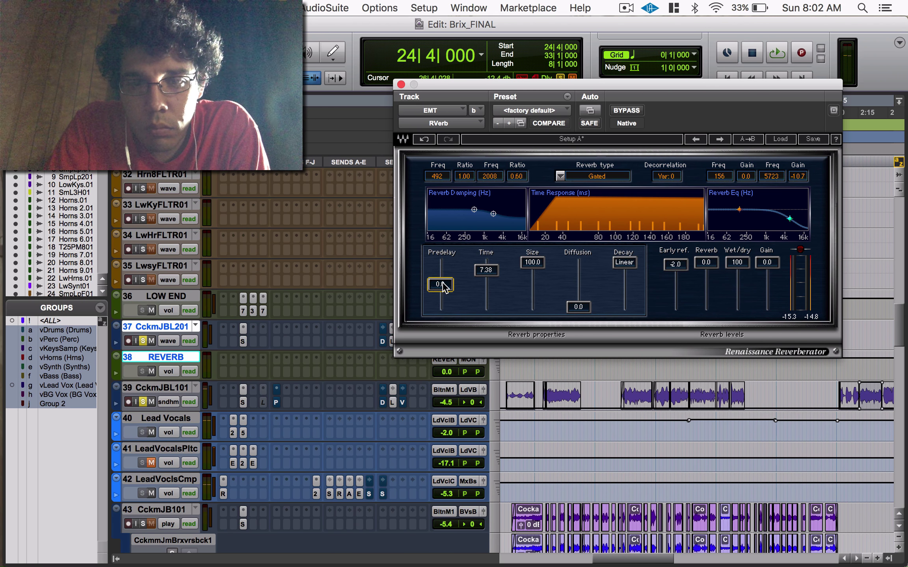
Replay the loop with the Gated reverb and set the early reflections level to 0.0, keeping predelay at 0.0
key("space")
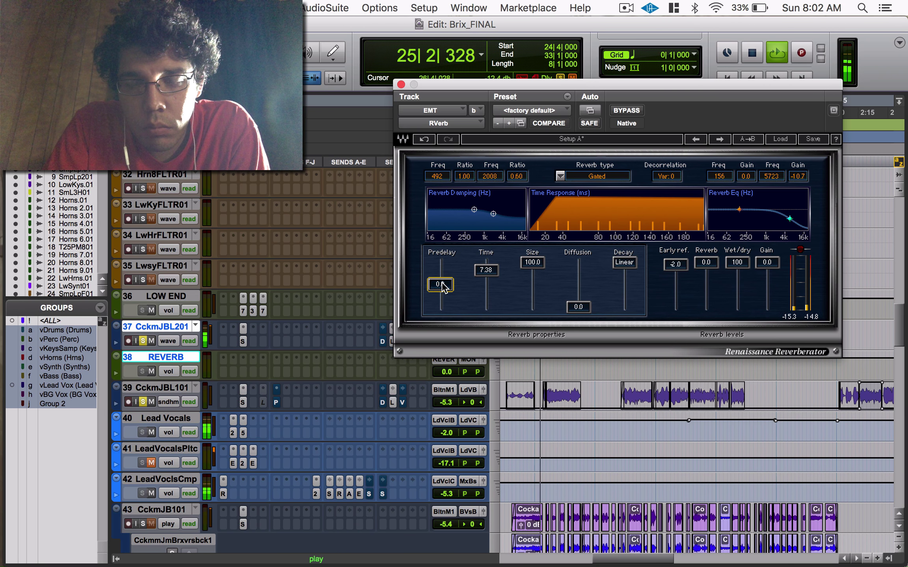
key("space")
key("space")
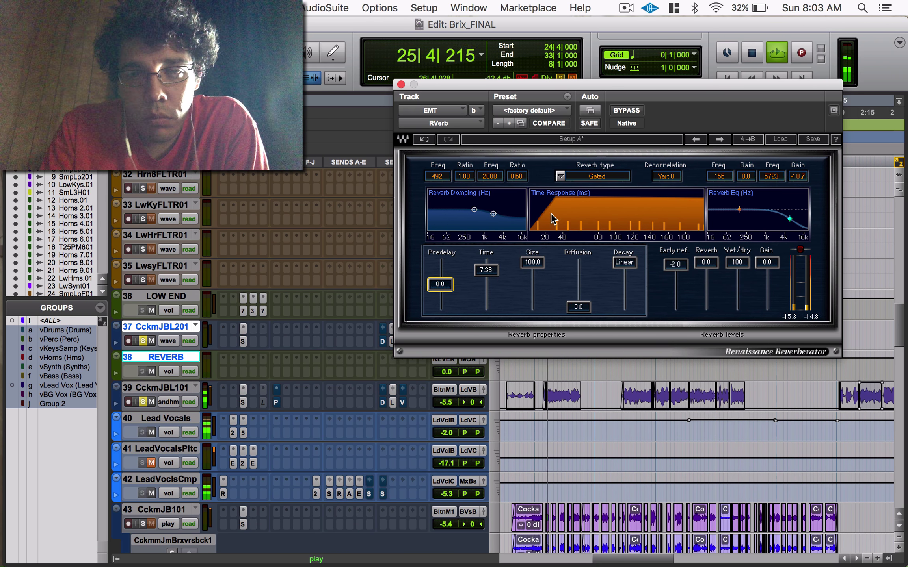
left_click(676, 264, "alt")
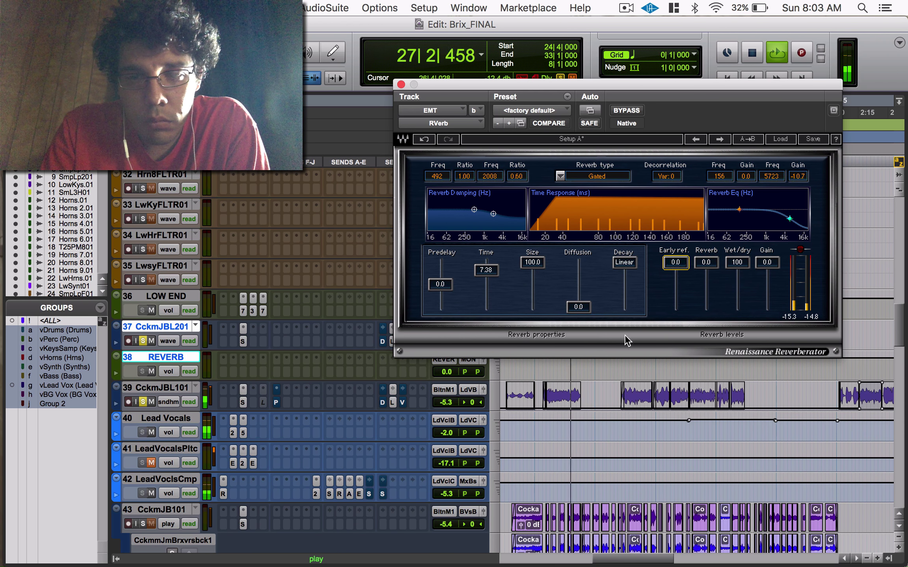
left_click(434, 284)
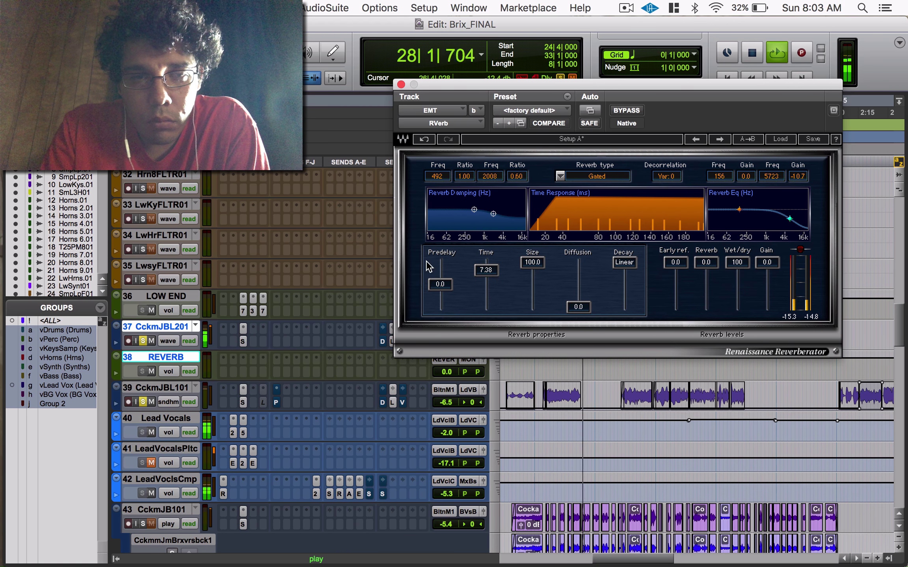
Set the Gated reverb's predelay to 39.0 and stop playback
left_click_drag(439, 283, 439, 278)
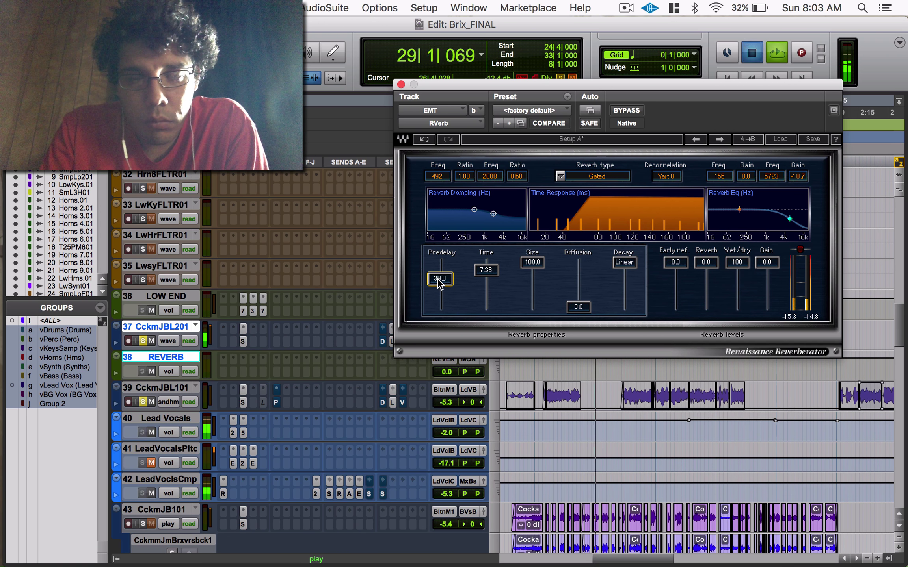
key("space")
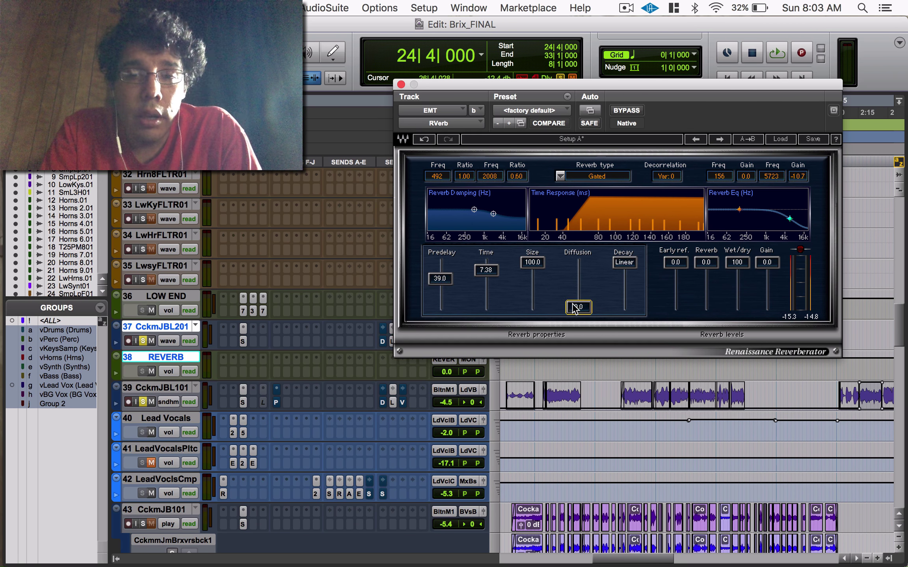
Switch the reverb type to Non-Linear and audition it with time set to 2.40 and predelay to 30.4
left_click(610, 177)
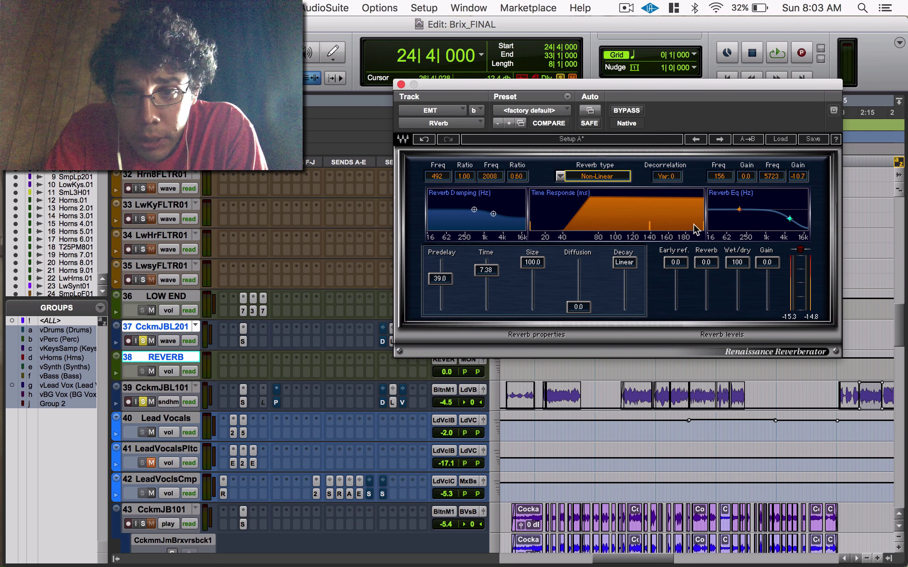
key("space")
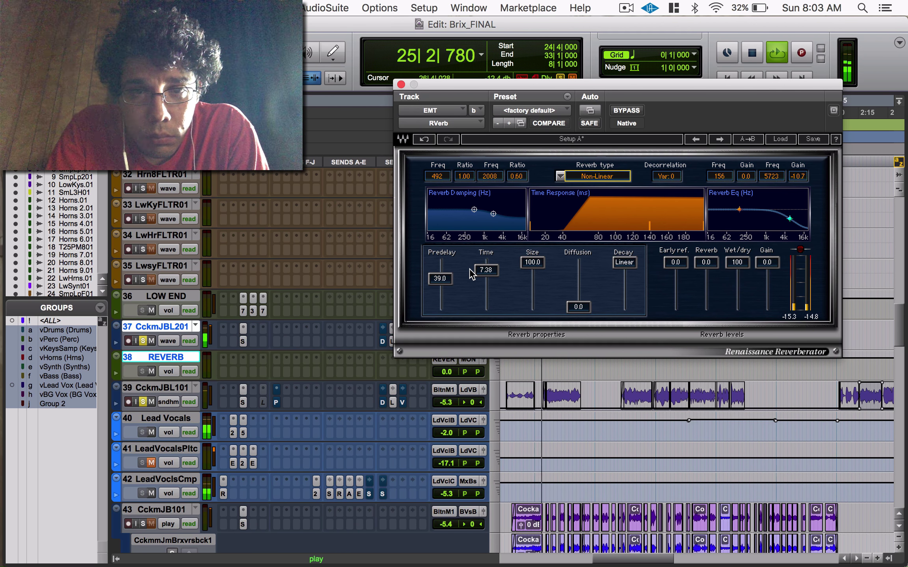
left_click_drag(485, 271, 436, 279)
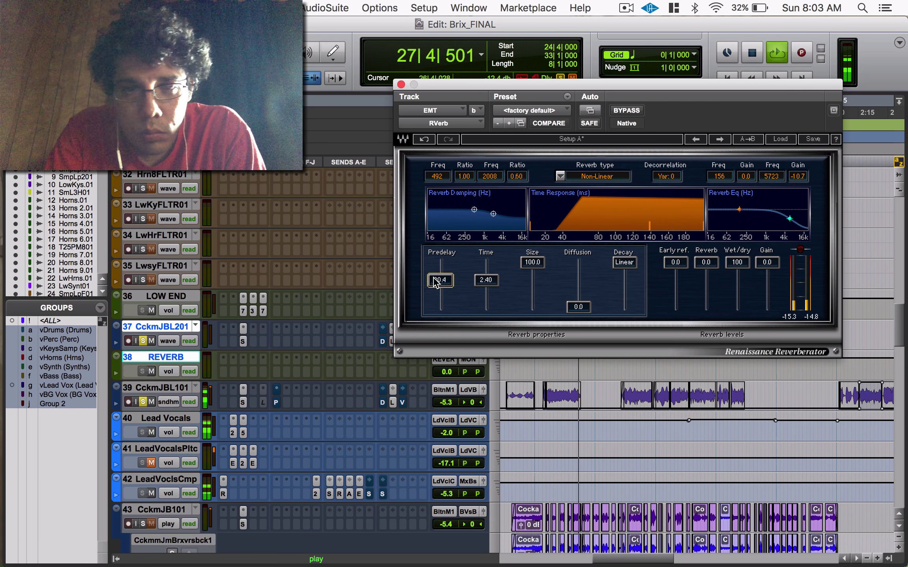
key("space")
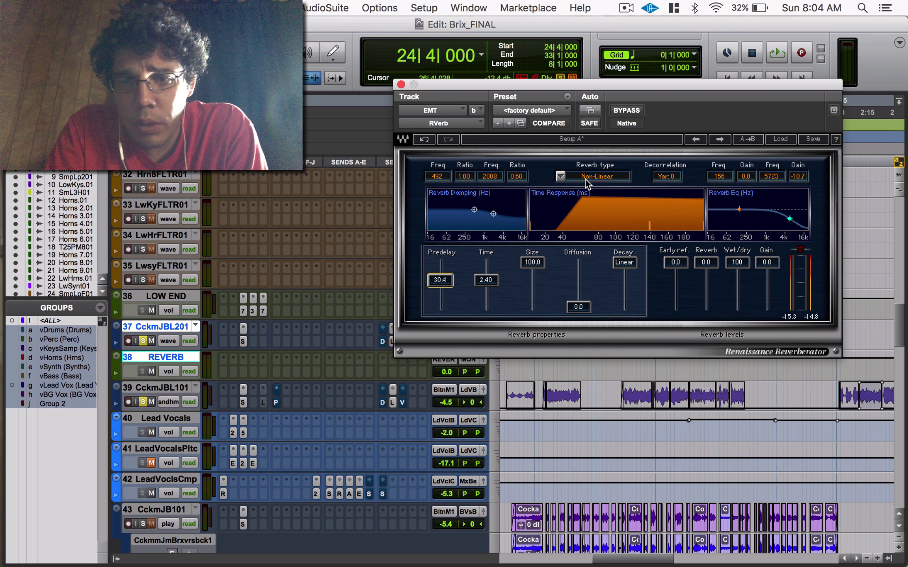
Replay the Non-Linear reverb, set time to 6.20, predelay to 1.0 and the reverb level to 0.0, and stop
key("space")
left_click_drag(486, 280, 440, 283)
left_click_drag(688, 213, 688, 209)
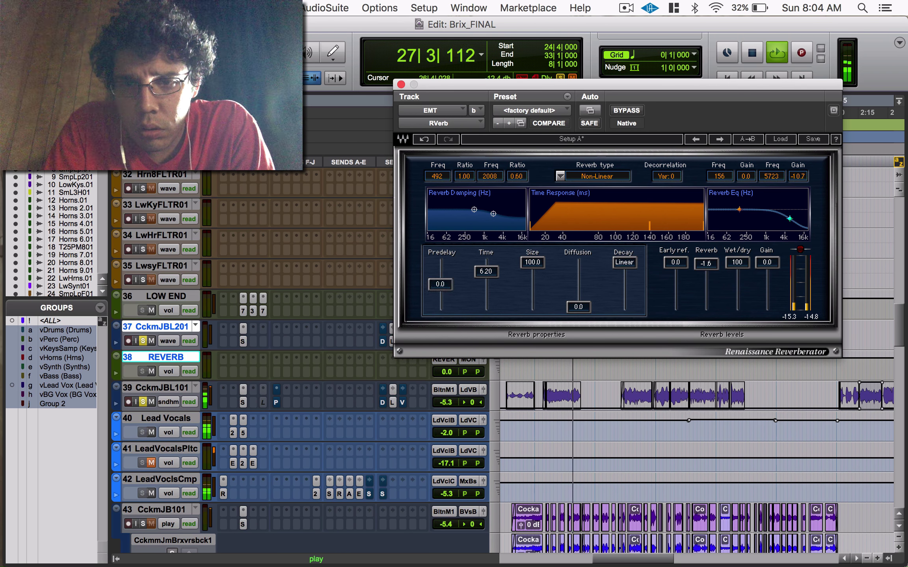
left_click_drag(534, 219, 536, 220)
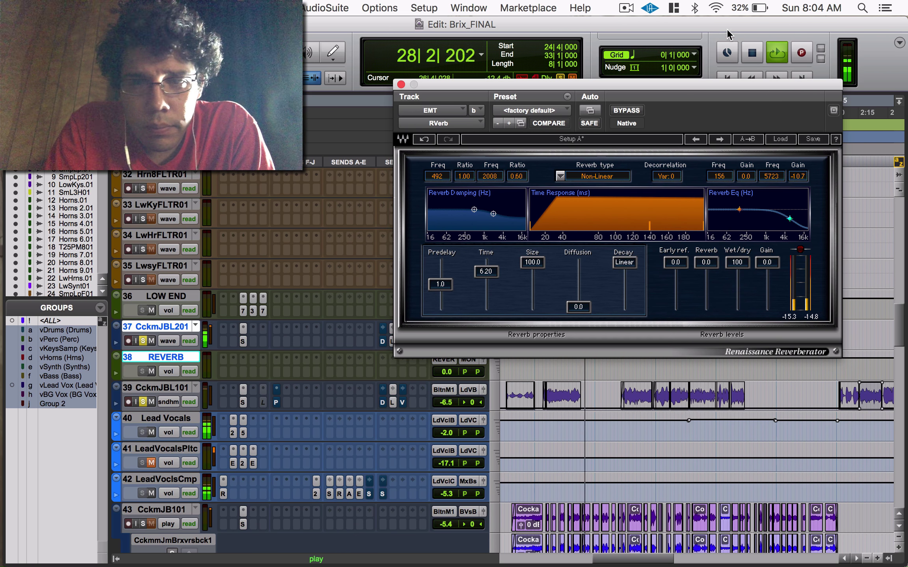
key("space")
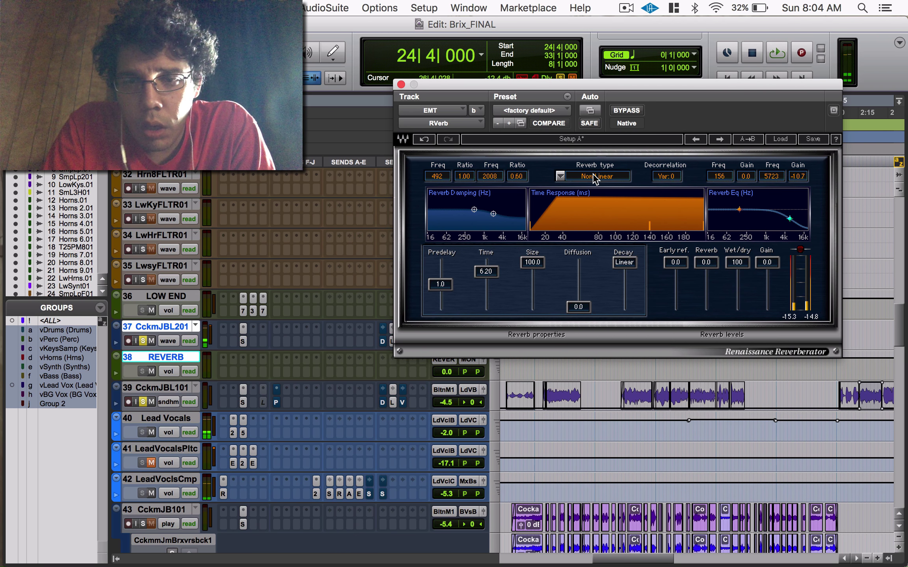
Audition the EchoVerb type over the loop, switch to ResoVerb while it plays, and stop playback
left_click(595, 177)
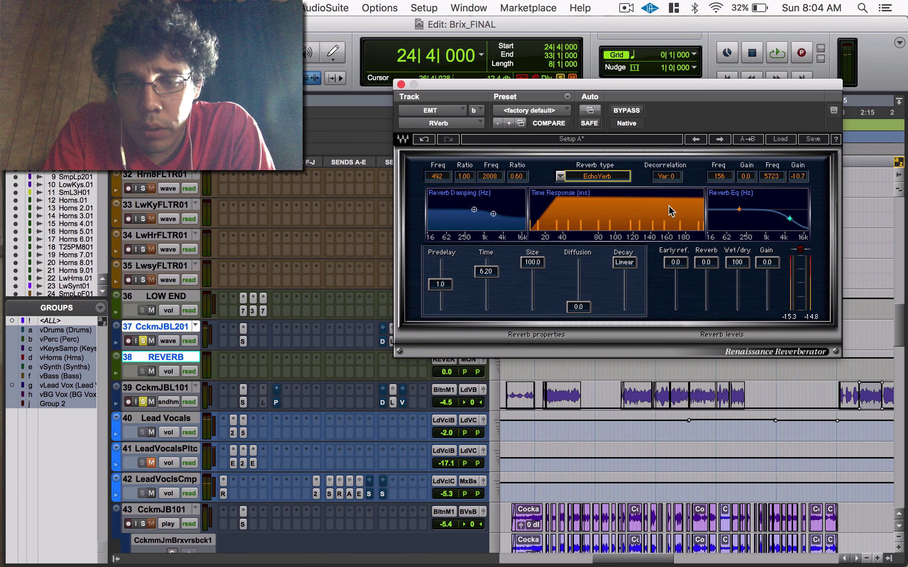
key("space")
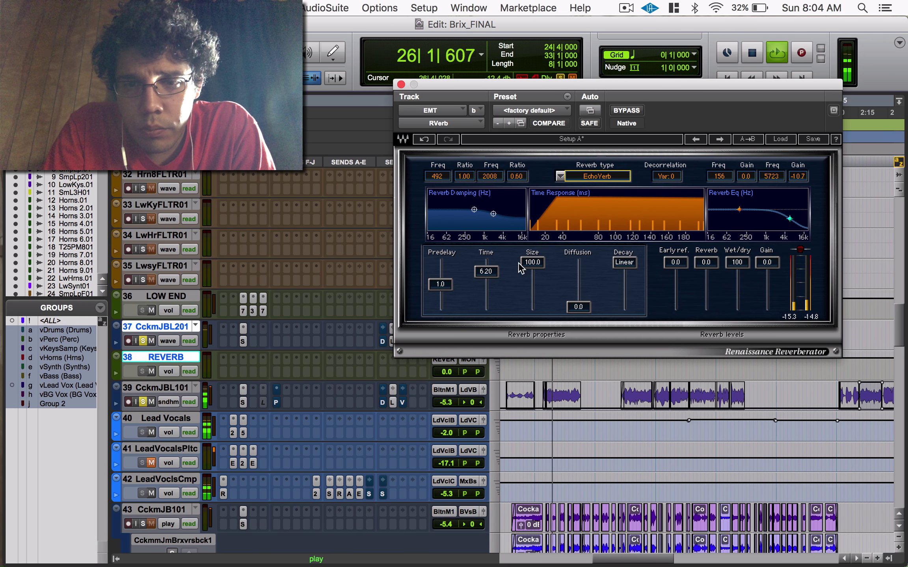
left_click(598, 177)
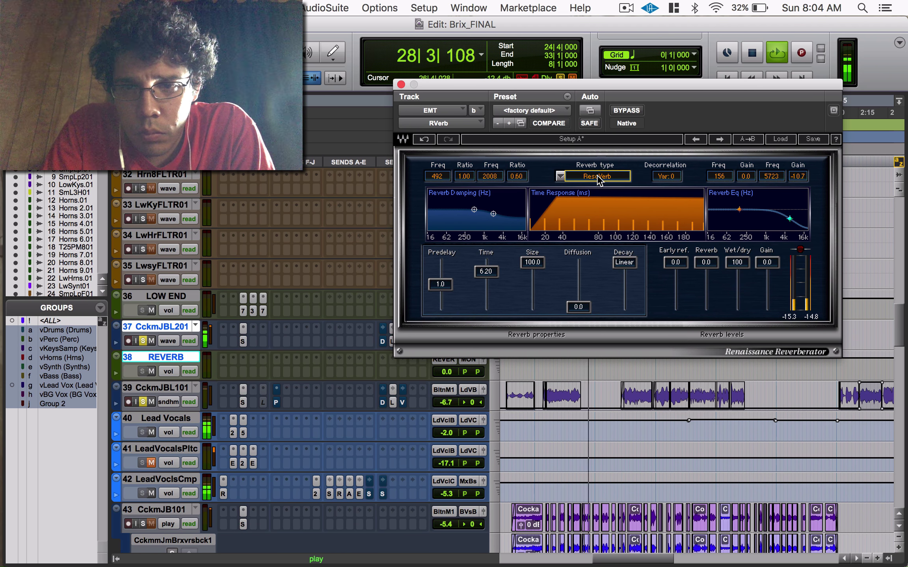
key("space")
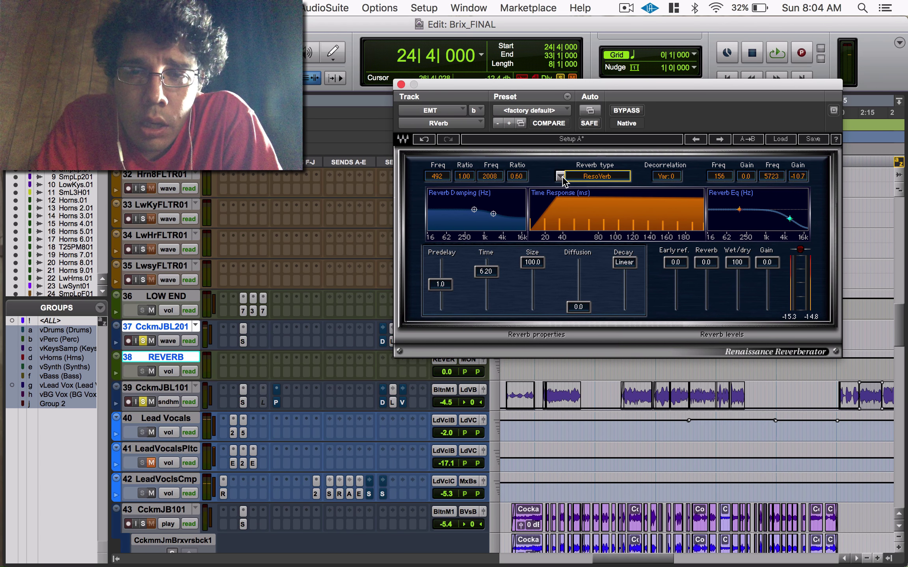
Change the reverb type to EchoVerb, Hall 1 and Hall 2 in turn to compare their time responses
left_click(597, 176)
left_click(611, 320)
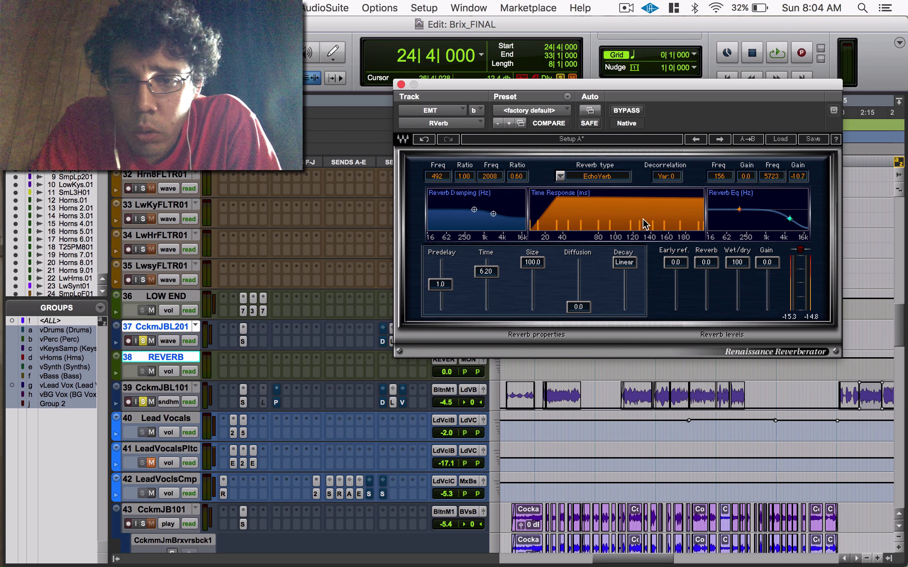
left_click(565, 176)
left_click(579, 195)
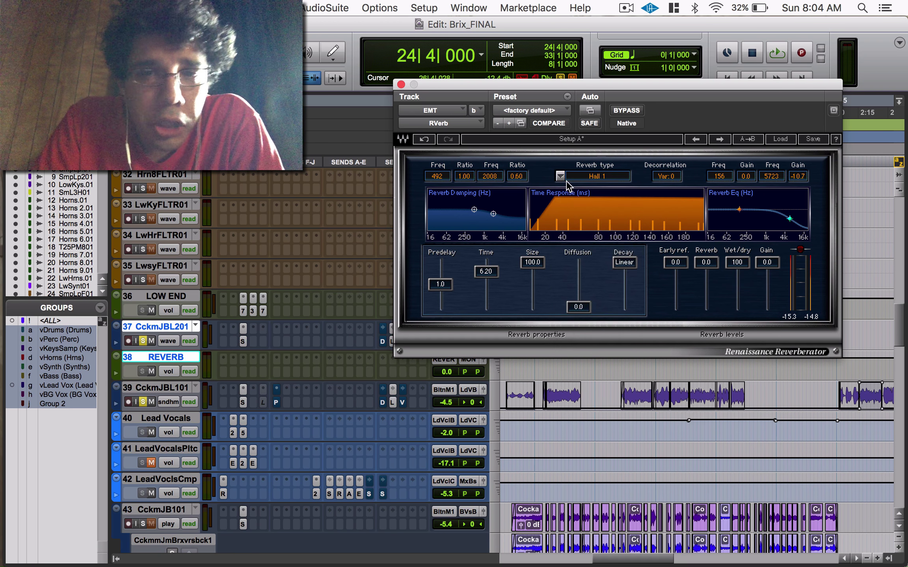
left_click(563, 178)
left_click(579, 206)
Go through the reverb types from Room to Non-Linear, comparing their time responses, and set the type to Hall 1
left_click(590, 178)
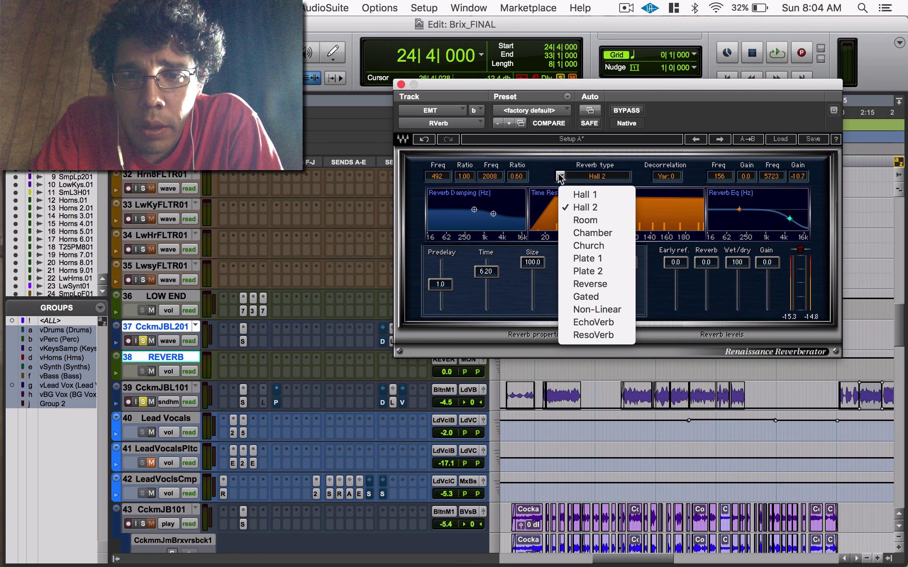
left_click(597, 178)
scroll(597, 178, "down", 2)
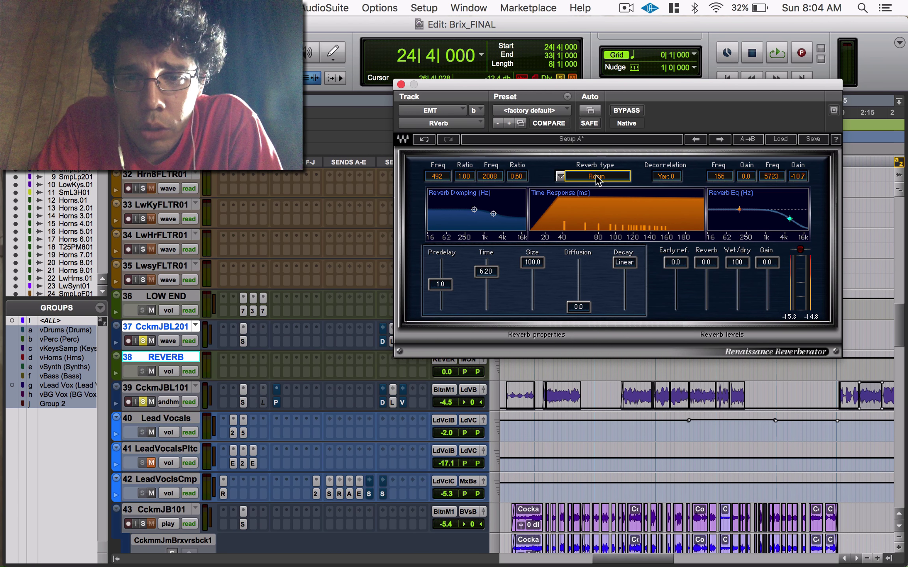
scroll(598, 178, "down", 1)
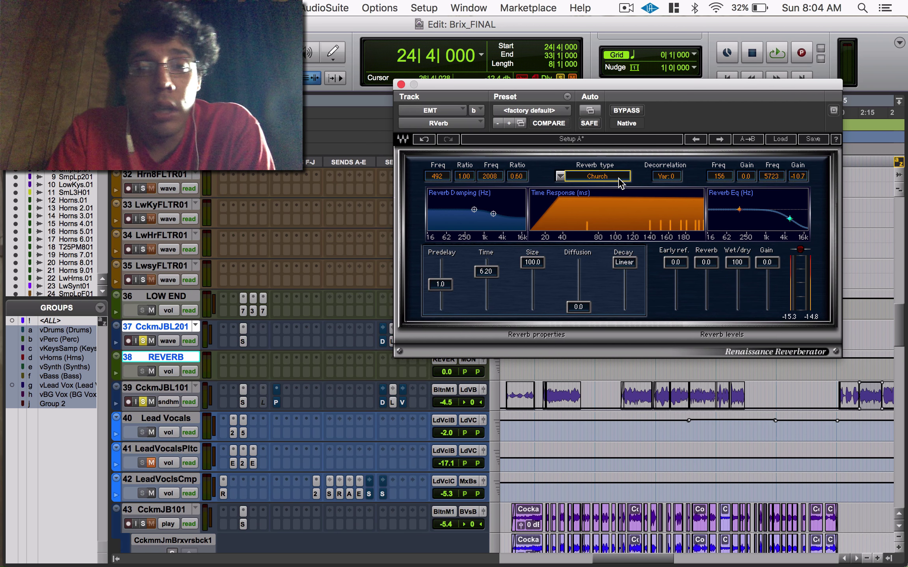
scroll(619, 182, "down", 2)
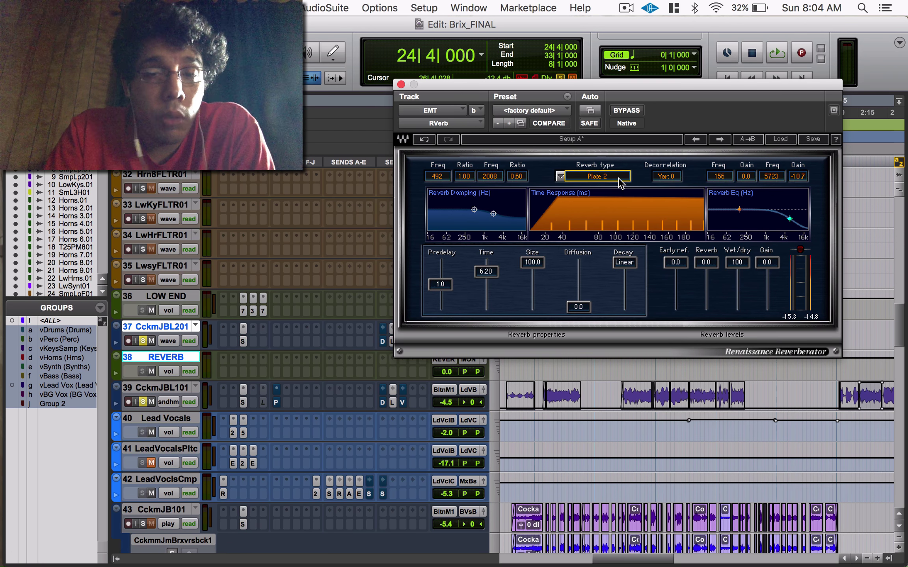
scroll(621, 183, "down", 1)
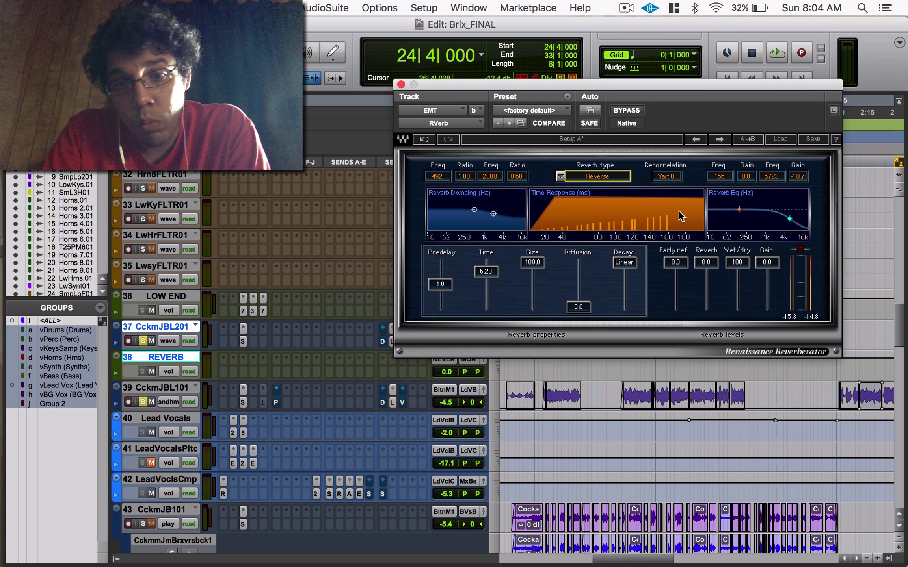
scroll(613, 181, "down", 1)
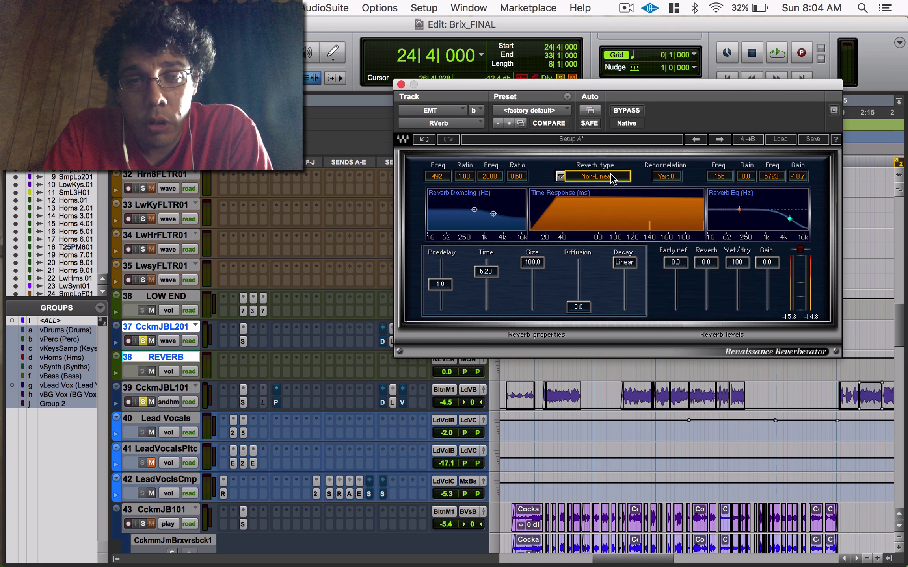
scroll(613, 180, "down", 1)
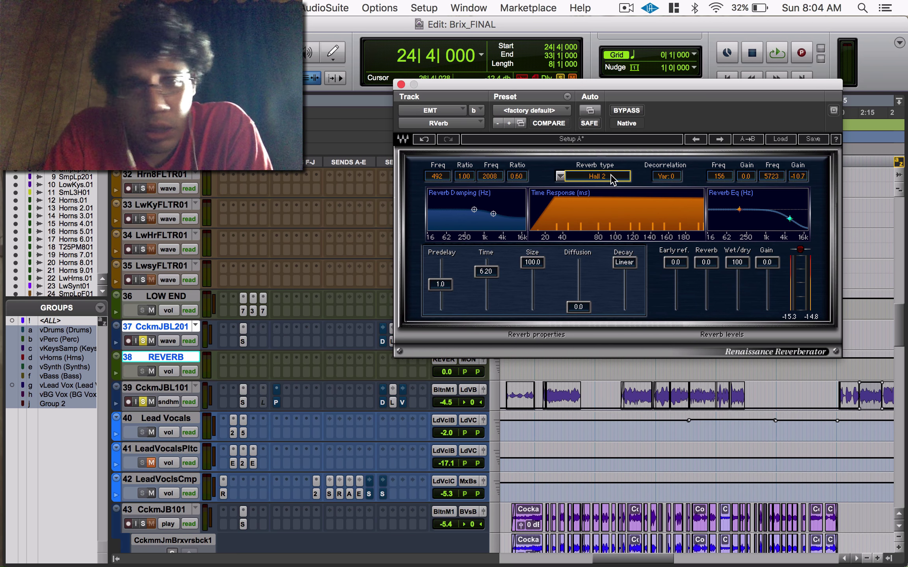
left_click(560, 176)
left_click(575, 195)
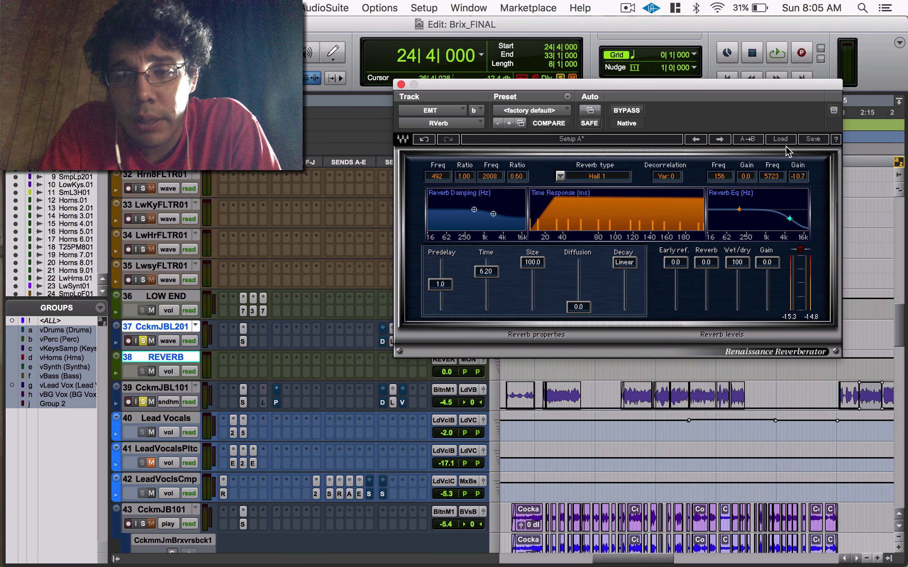
Load the Tennessee Theatre factory preset and audition it with time set to 5.18 and predelay to 60.5
left_click(785, 136)
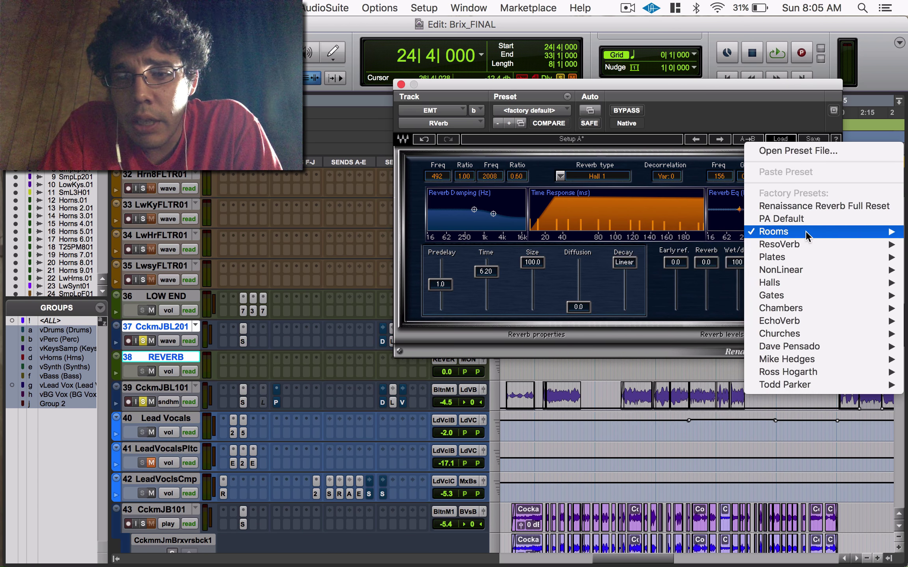
mouse_move(806, 231)
left_click(658, 321)
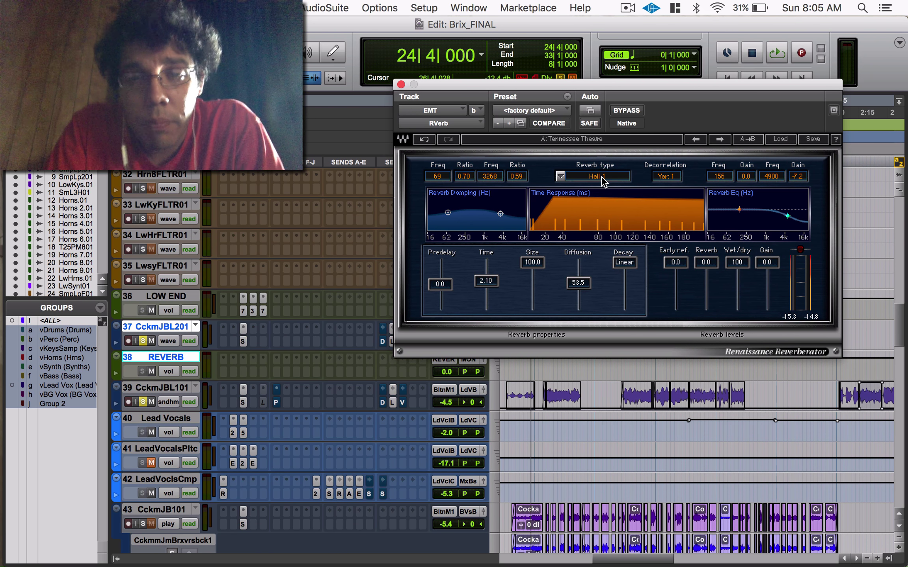
key("space")
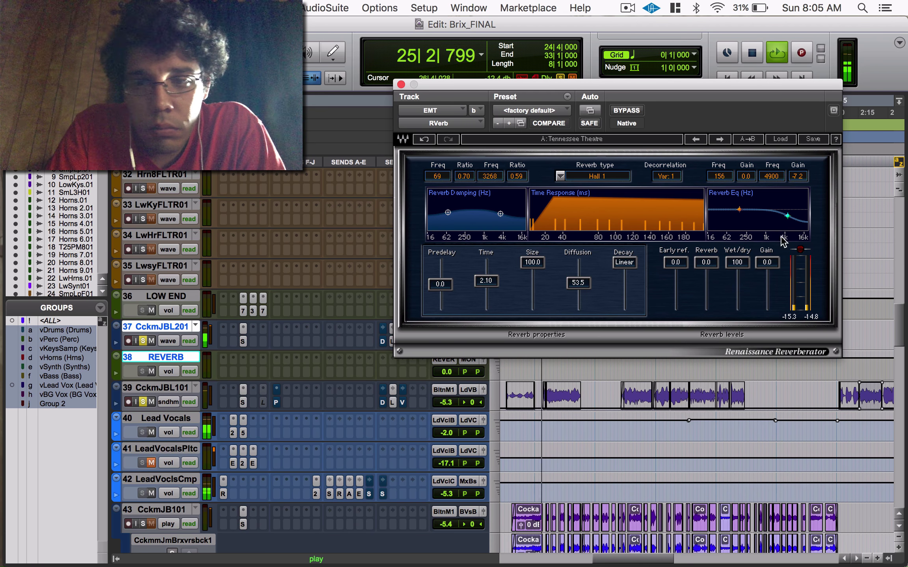
left_click_drag(486, 280, 440, 276)
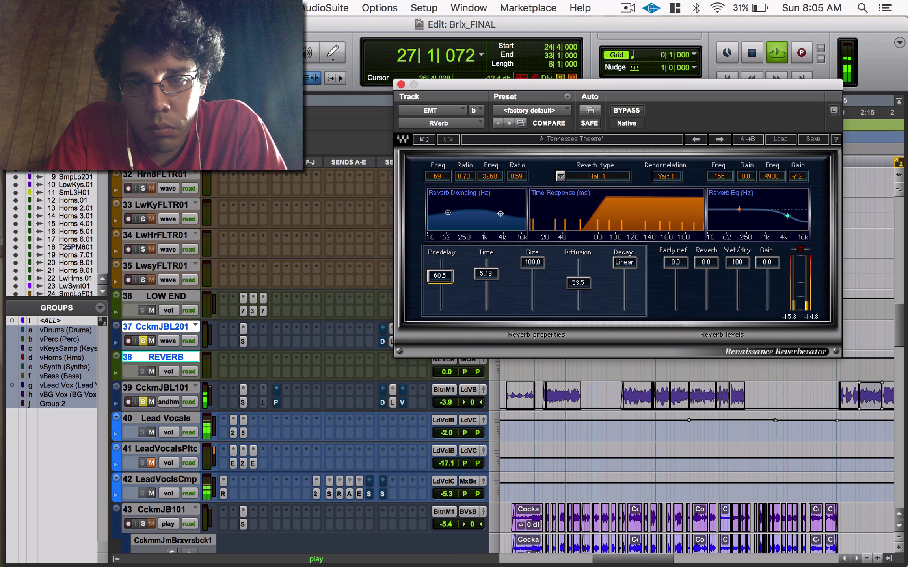
left_click(486, 273)
key("space")
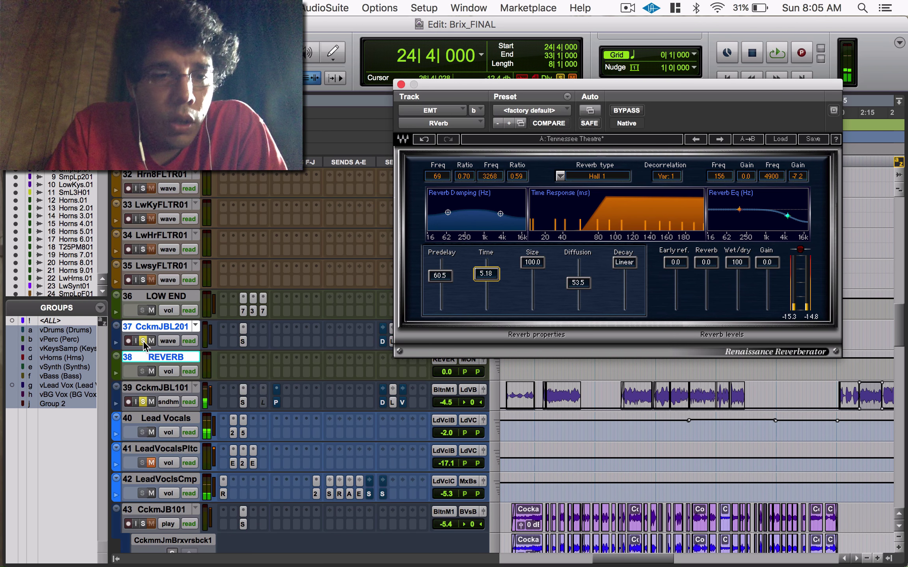
Clear the solo on all tracks and start playback from 15|3|000 on track 44, CckmJB201
left_click(143, 341, "alt")
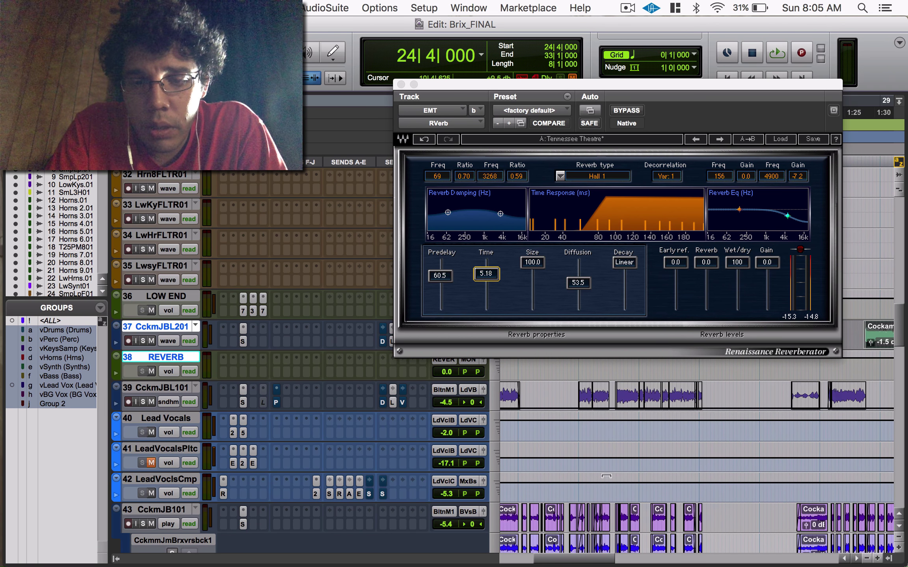
scroll(606, 475, "right", 3)
scroll(571, 445, "down", 5)
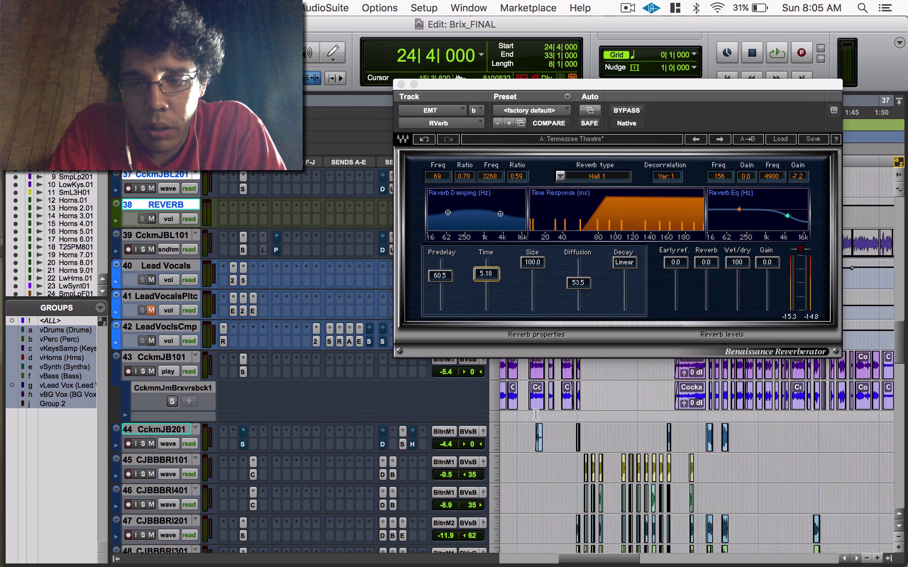
left_click(553, 428)
key("space")
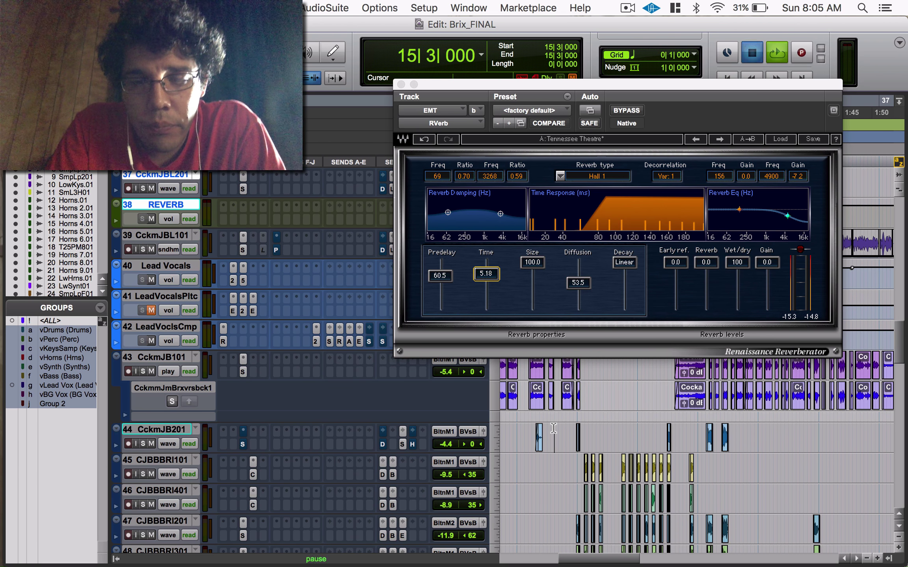
Close the RVerb window and set the volume of track 42, LeadVoclsCmp, to -2.6 during playback
left_click(401, 84)
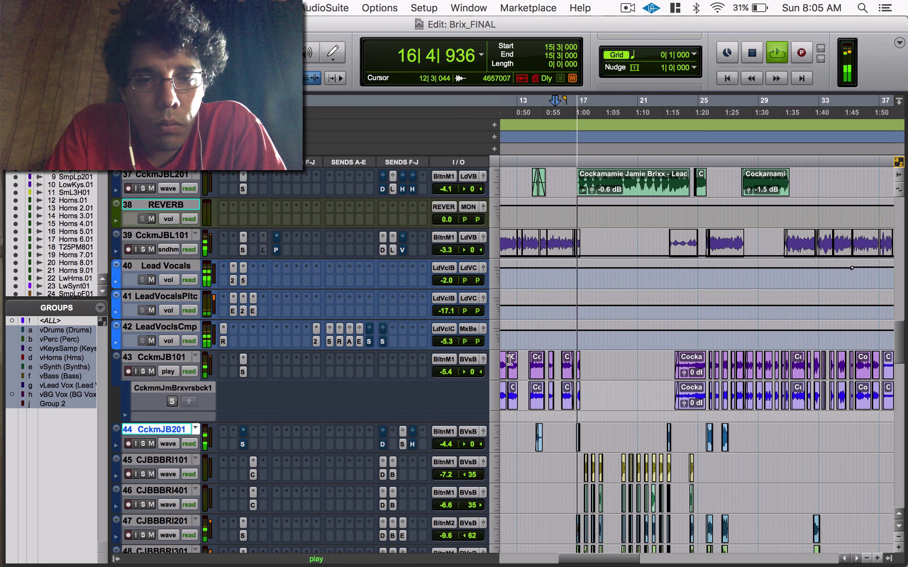
scroll(325, 257, "up", 4)
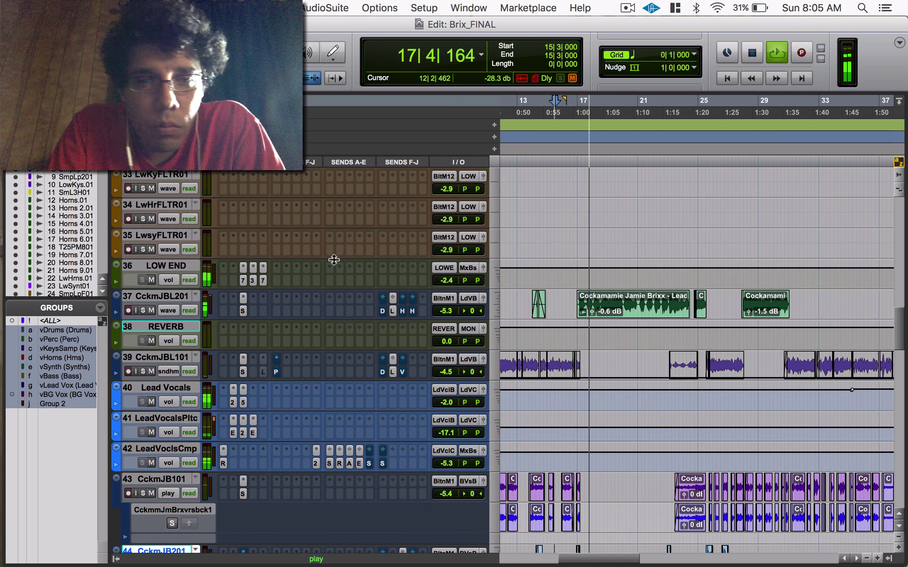
scroll(587, 377, "down", 3)
scroll(588, 377, "right", 5)
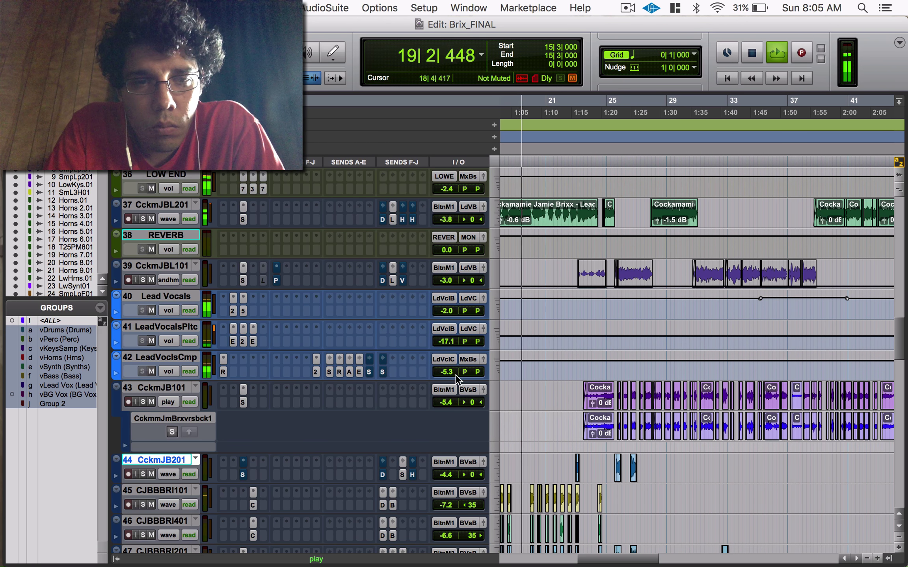
left_click_drag(446, 371, 445, 371)
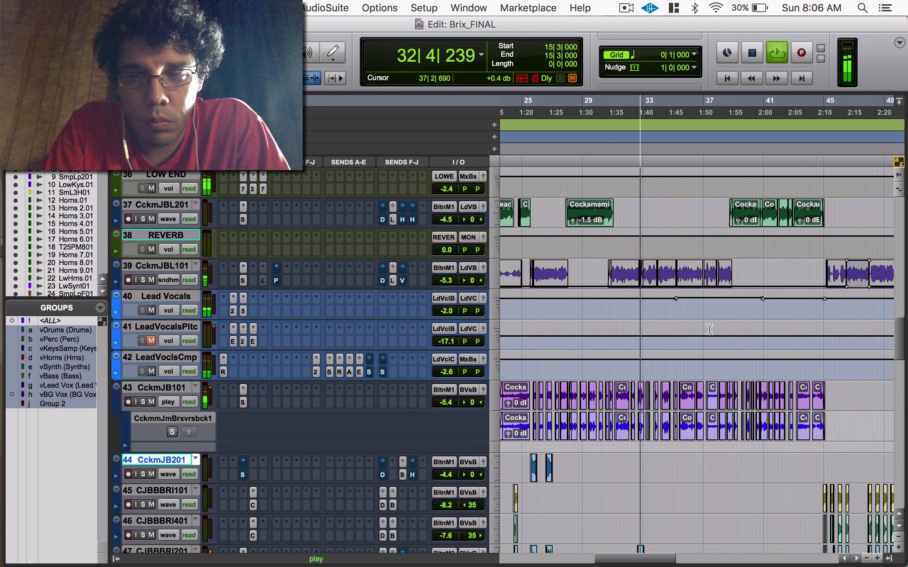
Stop playback and open the RVerb plug-in on track 68, EMT
key("space")
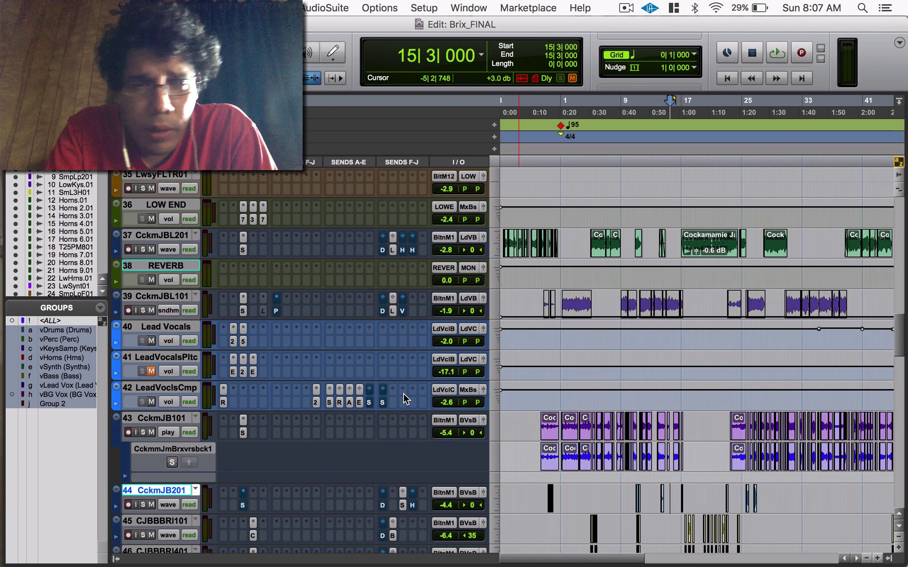
scroll(403, 394, "down", 8)
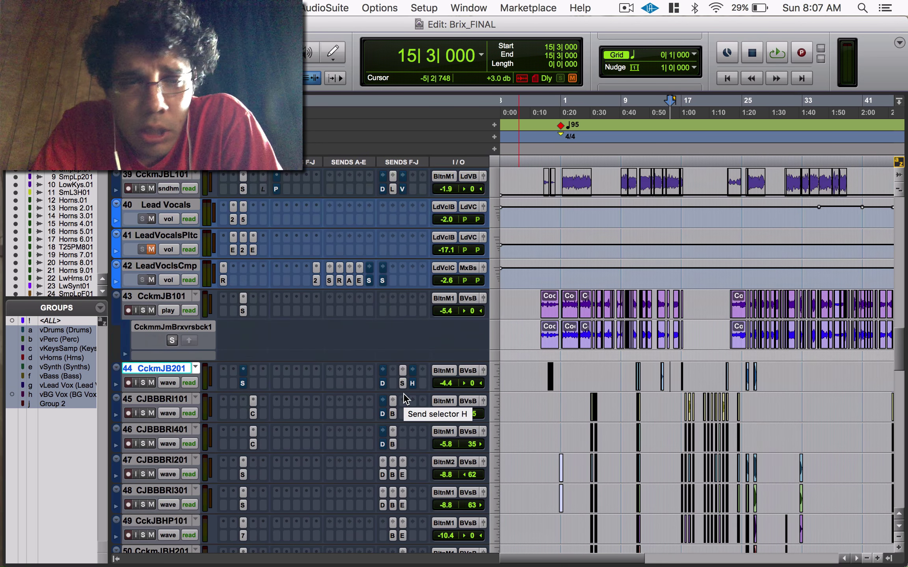
scroll(404, 398, "down", 15)
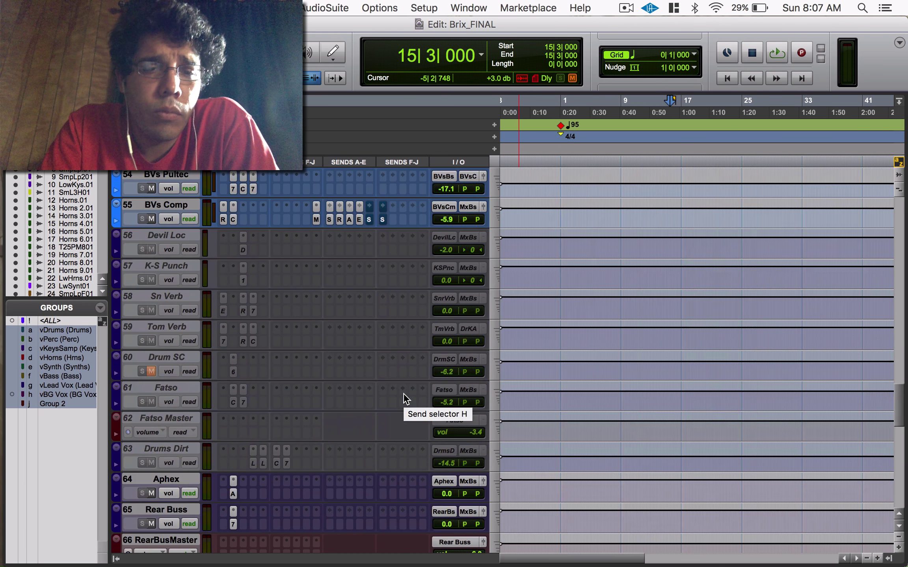
scroll(403, 398, "down", 1)
scroll(403, 397, "down", 2)
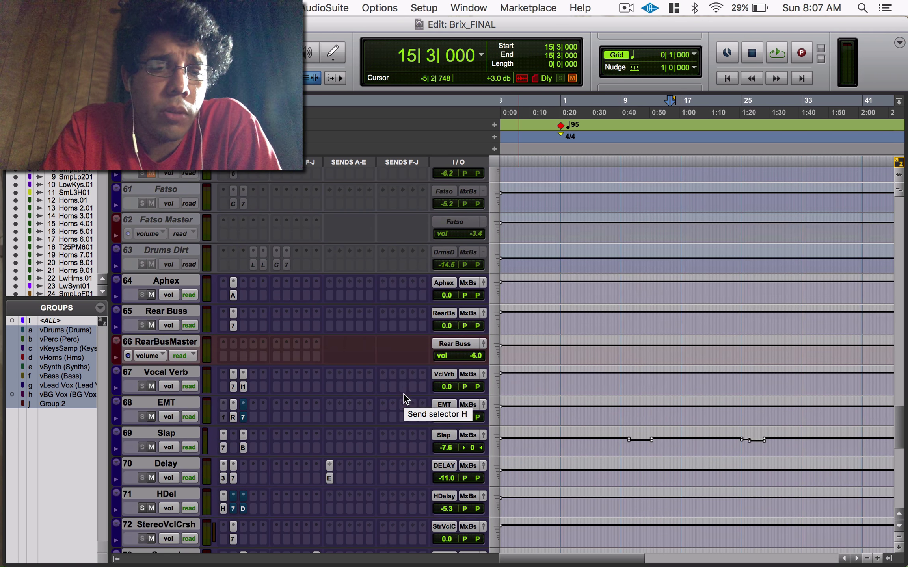
scroll(242, 510, "down", 3)
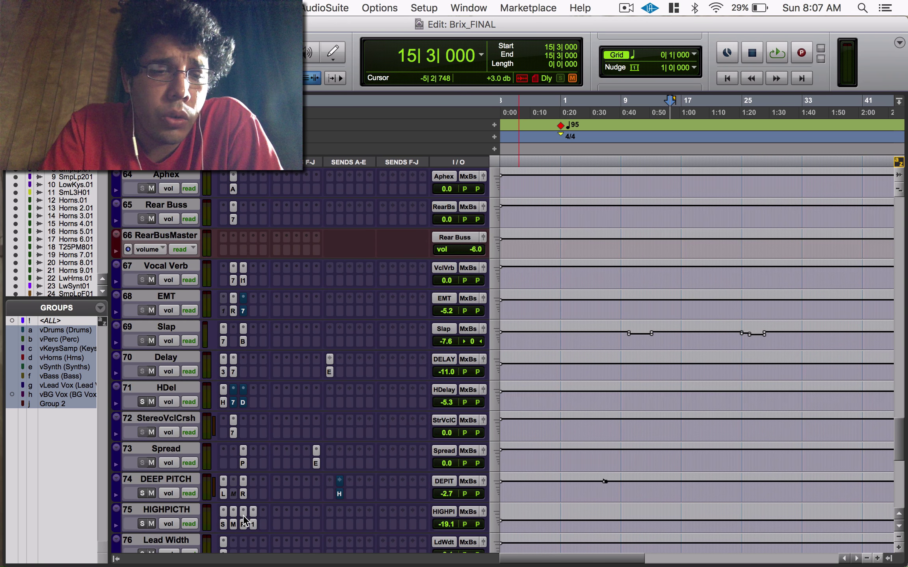
scroll(243, 515, "down", 5)
scroll(275, 414, "up", 7)
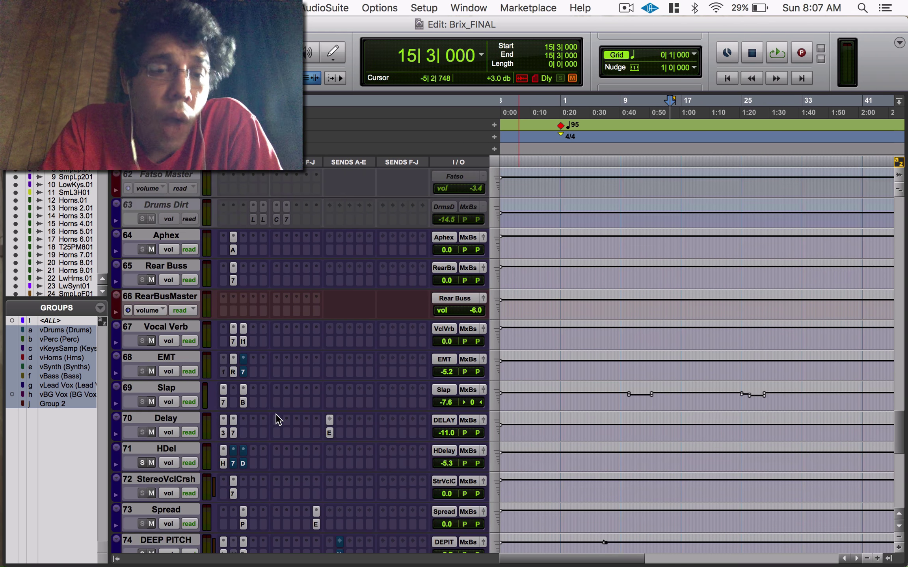
left_click(233, 372)
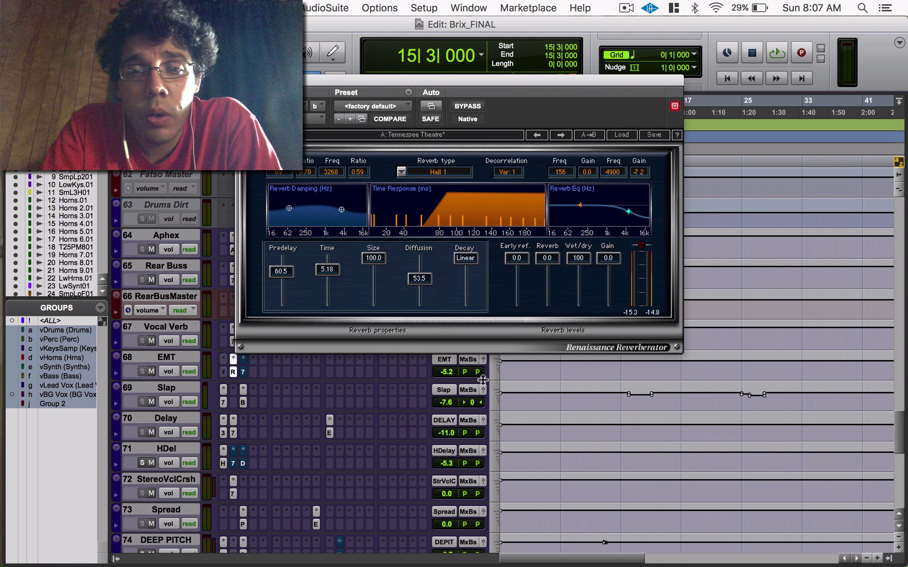
Reload the Tennessee Theatre factory preset from the Rooms category in RVerb
scroll(483, 379, "up", 15)
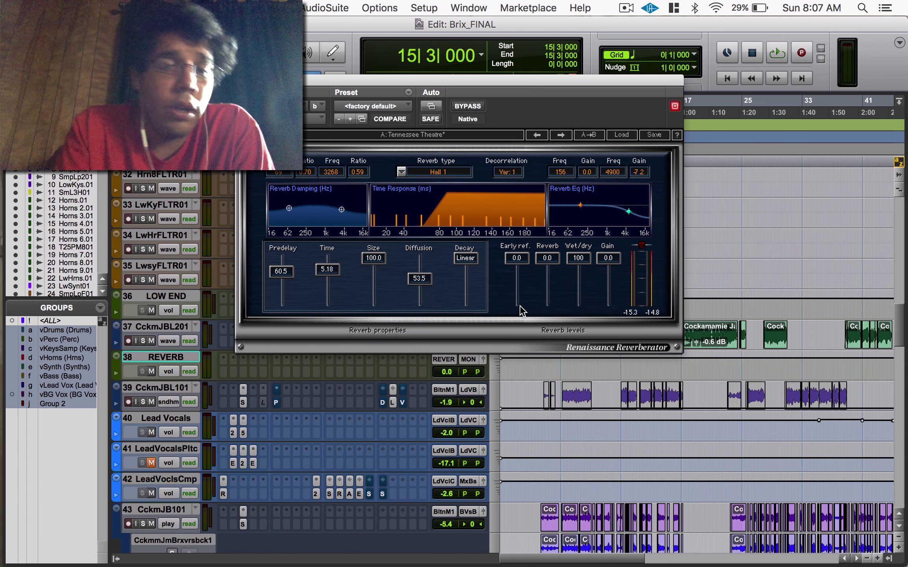
left_click(622, 135)
mouse_move(670, 226)
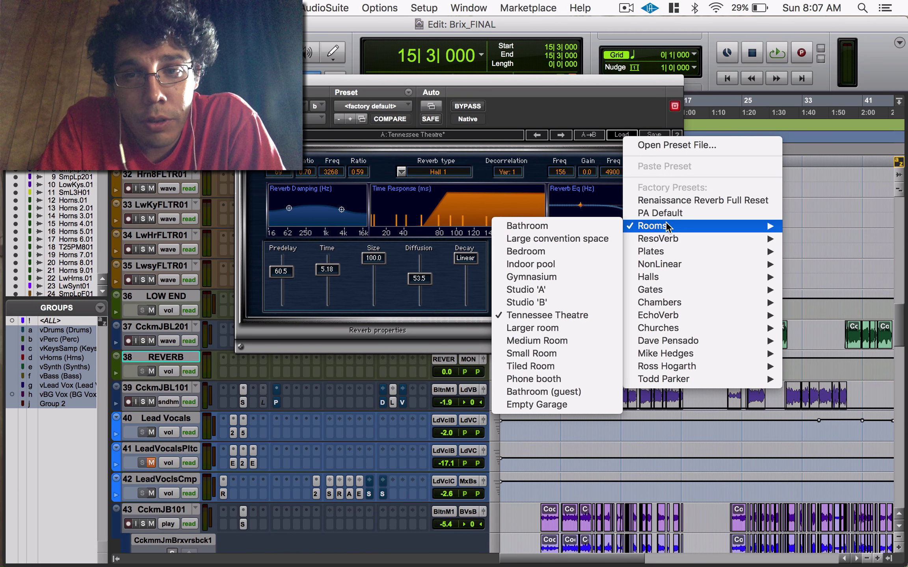
left_click(556, 315)
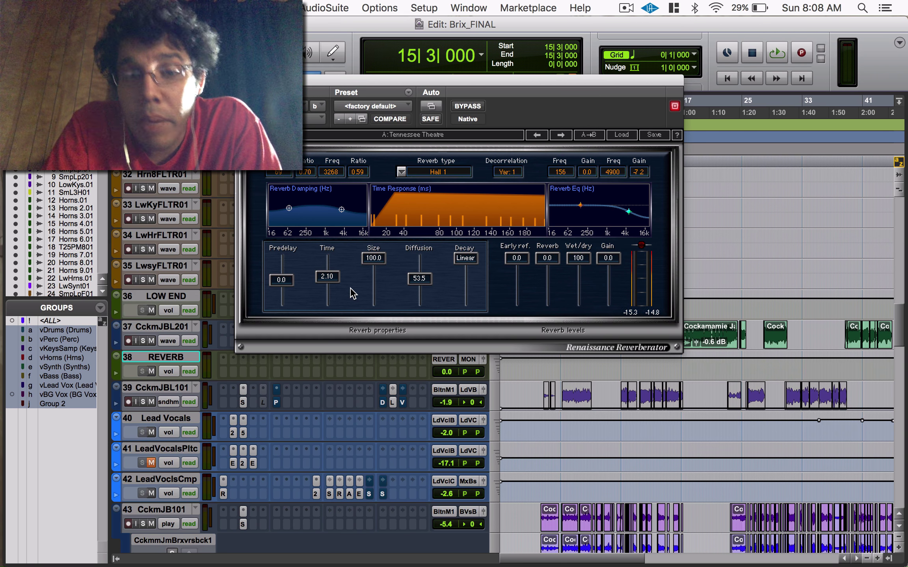
Try a reverb time of 4.37 with diffusion at 0.0, and restore the Tennessee Theatre preset values
left_click_drag(337, 278, 378, 262)
left_click_drag(420, 284, 424, 310)
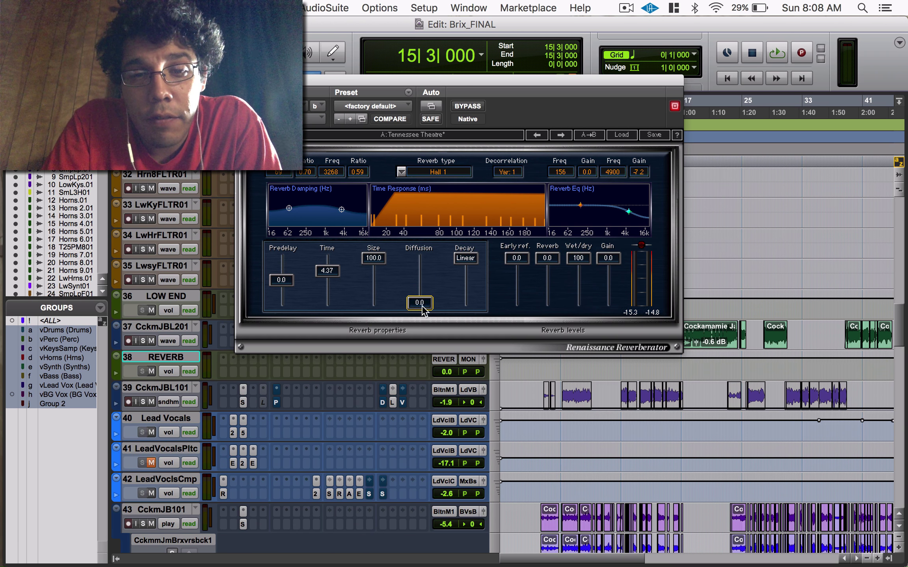
left_click(627, 135)
mouse_move(646, 232)
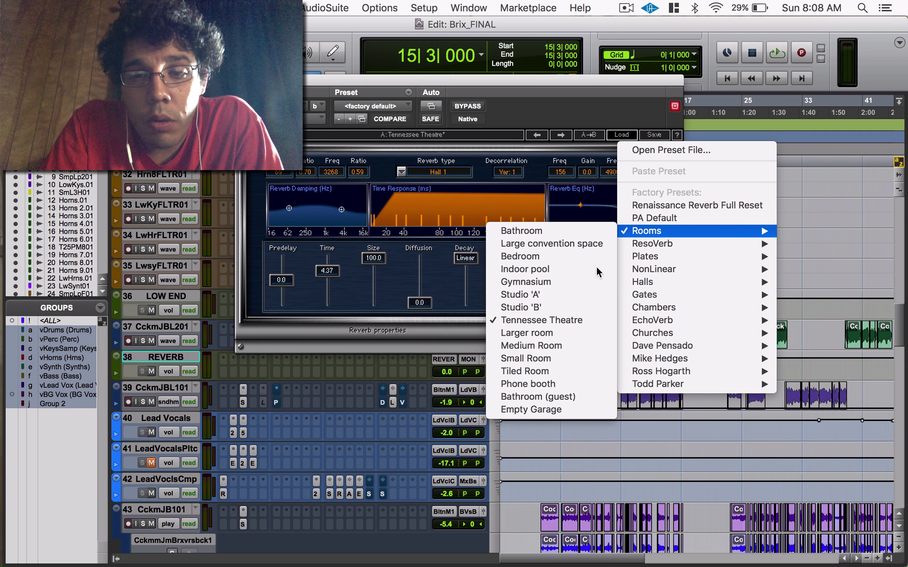
left_click(544, 321)
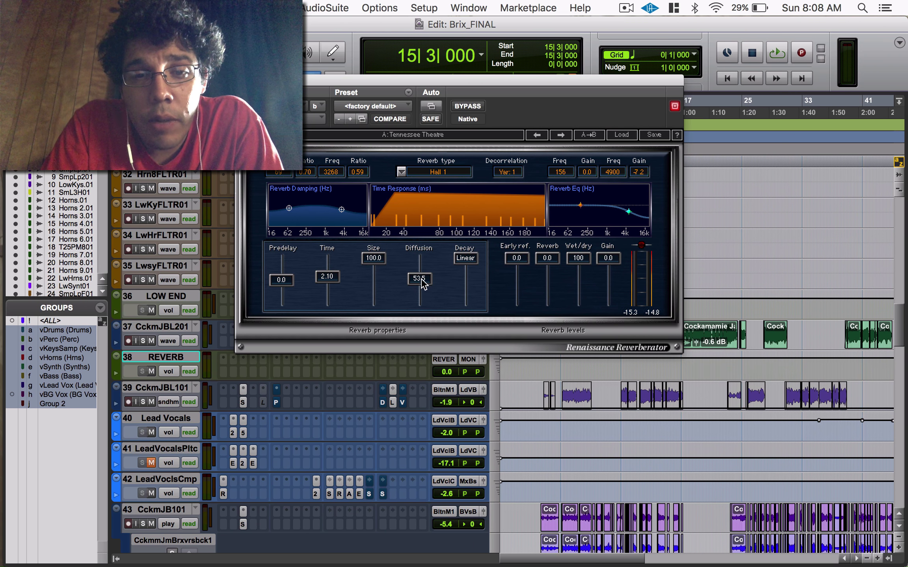
Set the reverb's diffusion to 100.0 and its decay to 1.32
left_click_drag(420, 278, 420, 257)
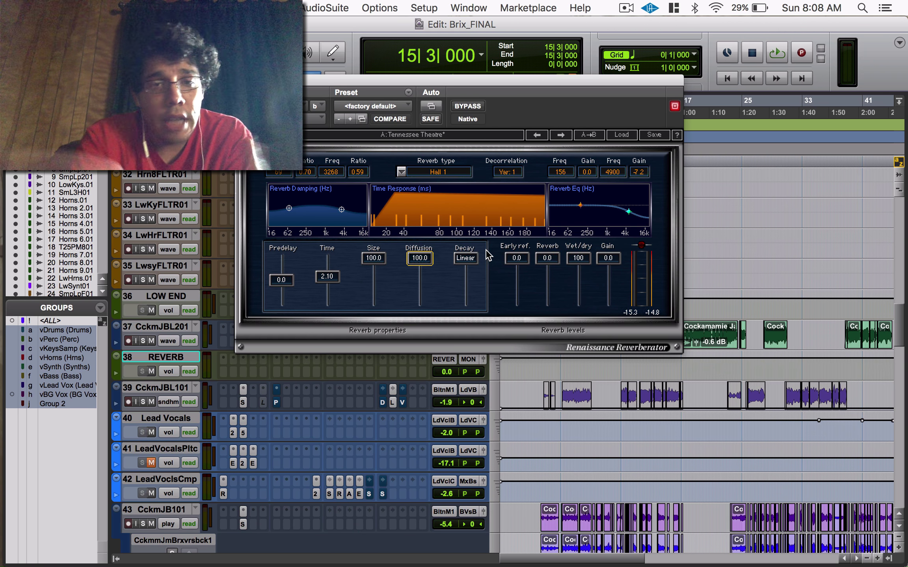
left_click_drag(468, 262, 468, 288)
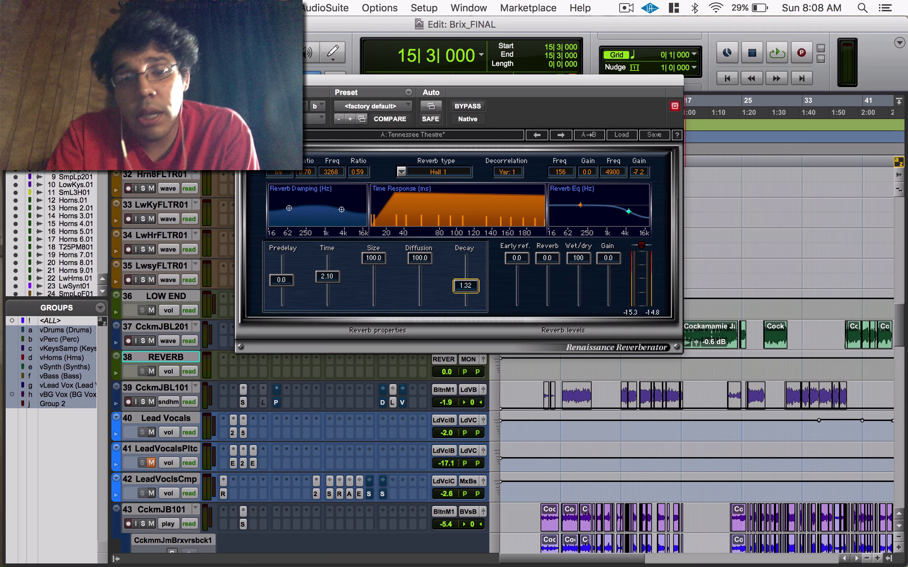
Try a predelay of about 87, return it to 0.0, and set the reverb time to 2.31
mouse_move(281, 280)
left_mouse_down()
mouse_move(281, 267)
mouse_move(278, 290)
left_mouse_up()
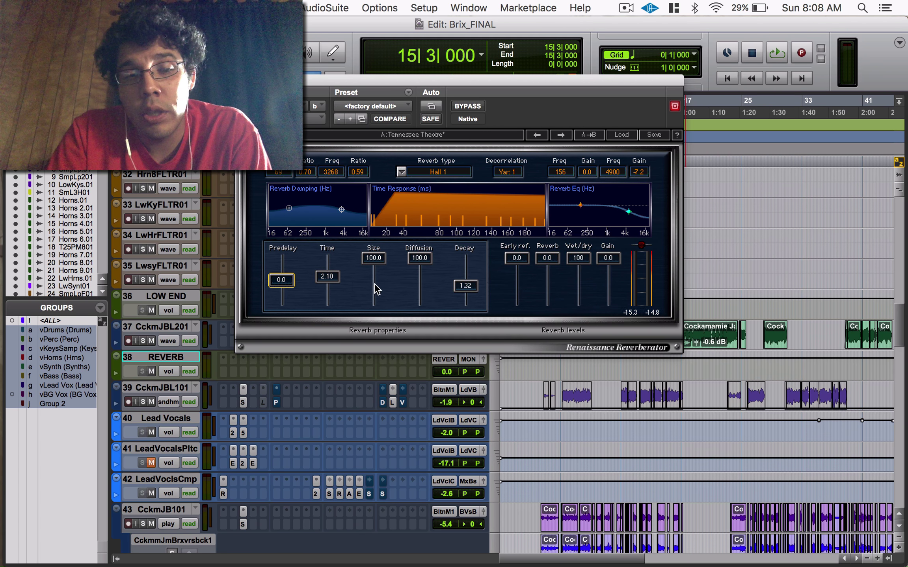
left_click_drag(281, 280, 281, 267)
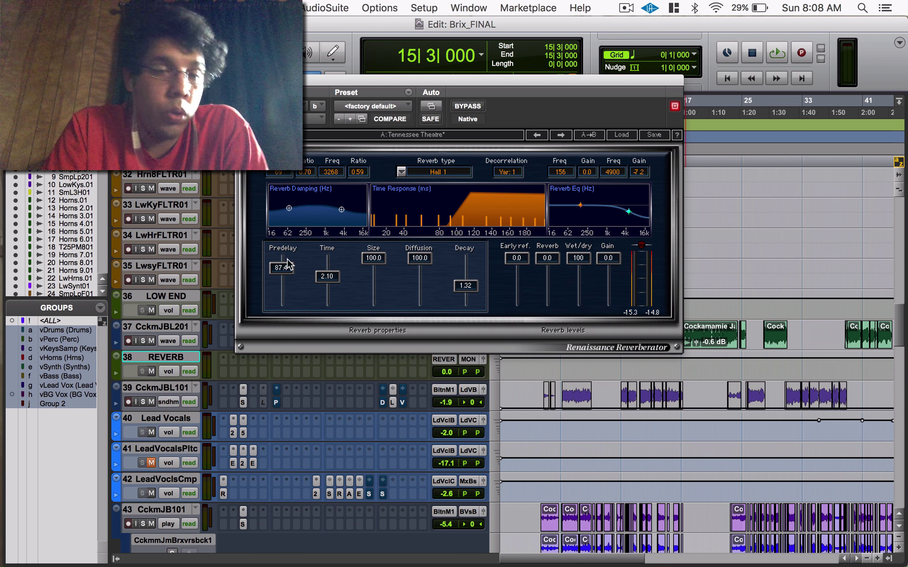
left_click_drag(288, 268, 333, 281)
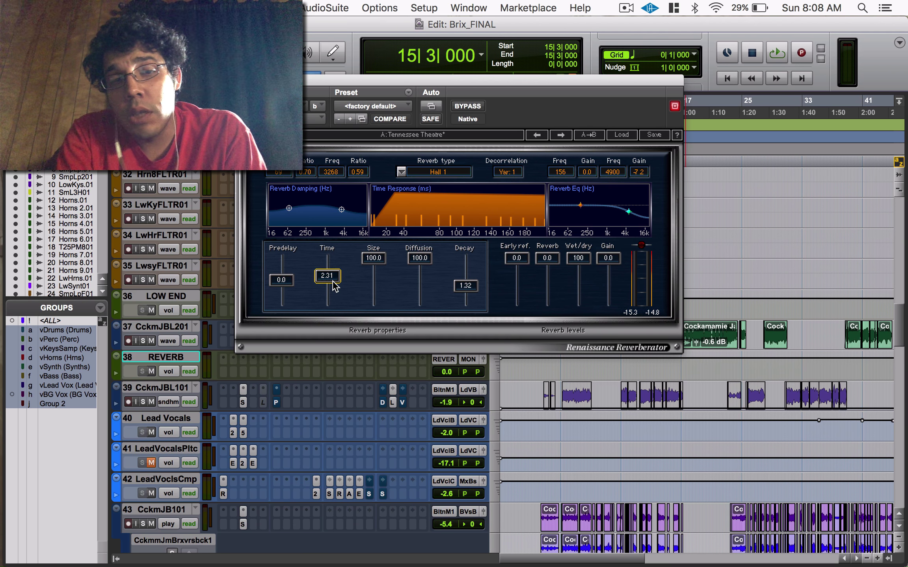